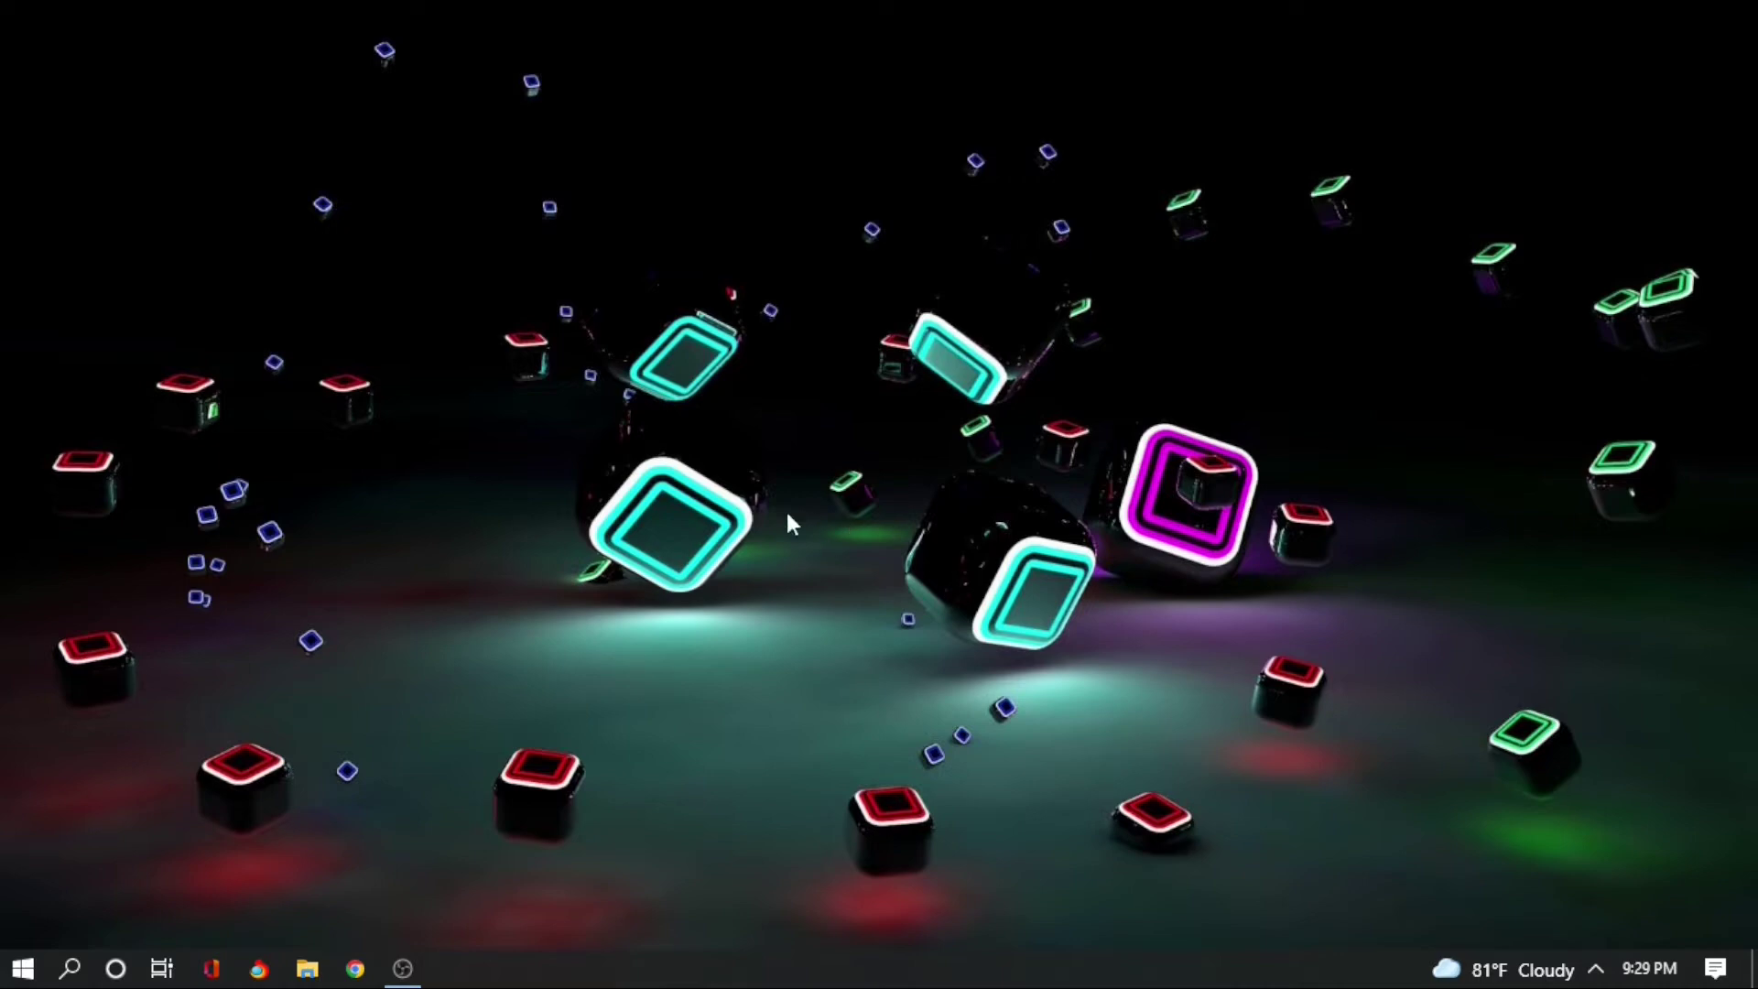
Step: Launch Proteus 8 Professional and then the Arduino IDE from Windows search
click(68, 978)
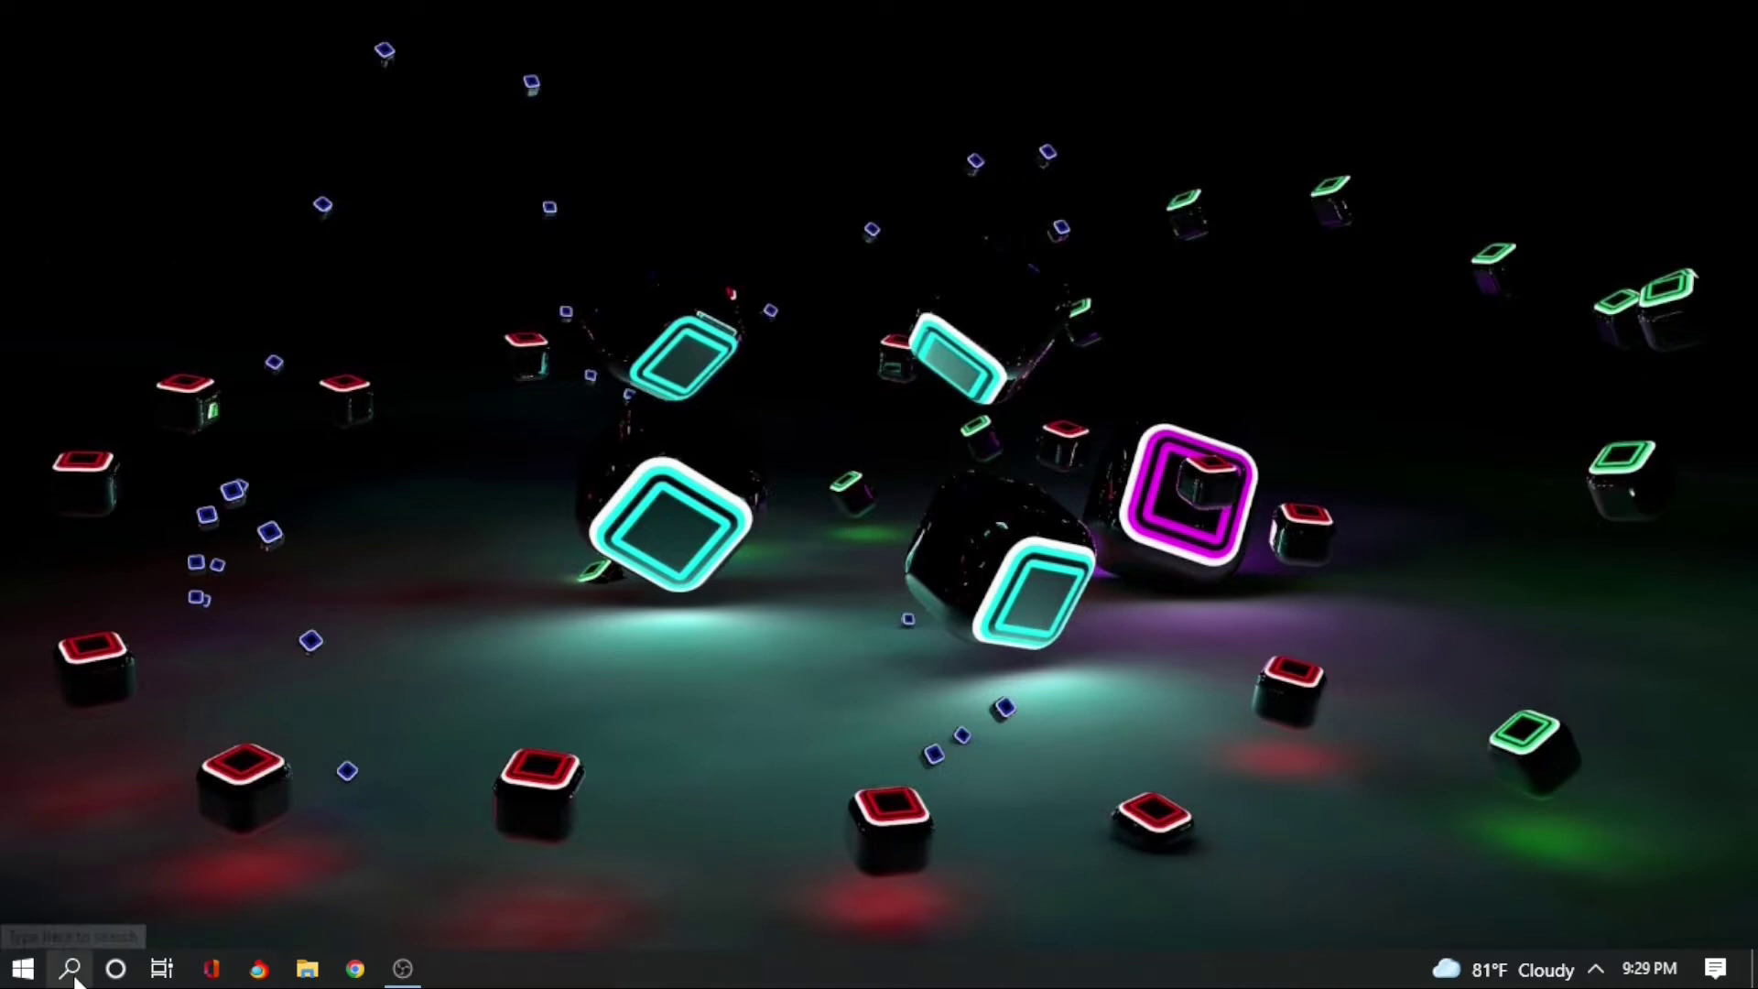
text(proteus)
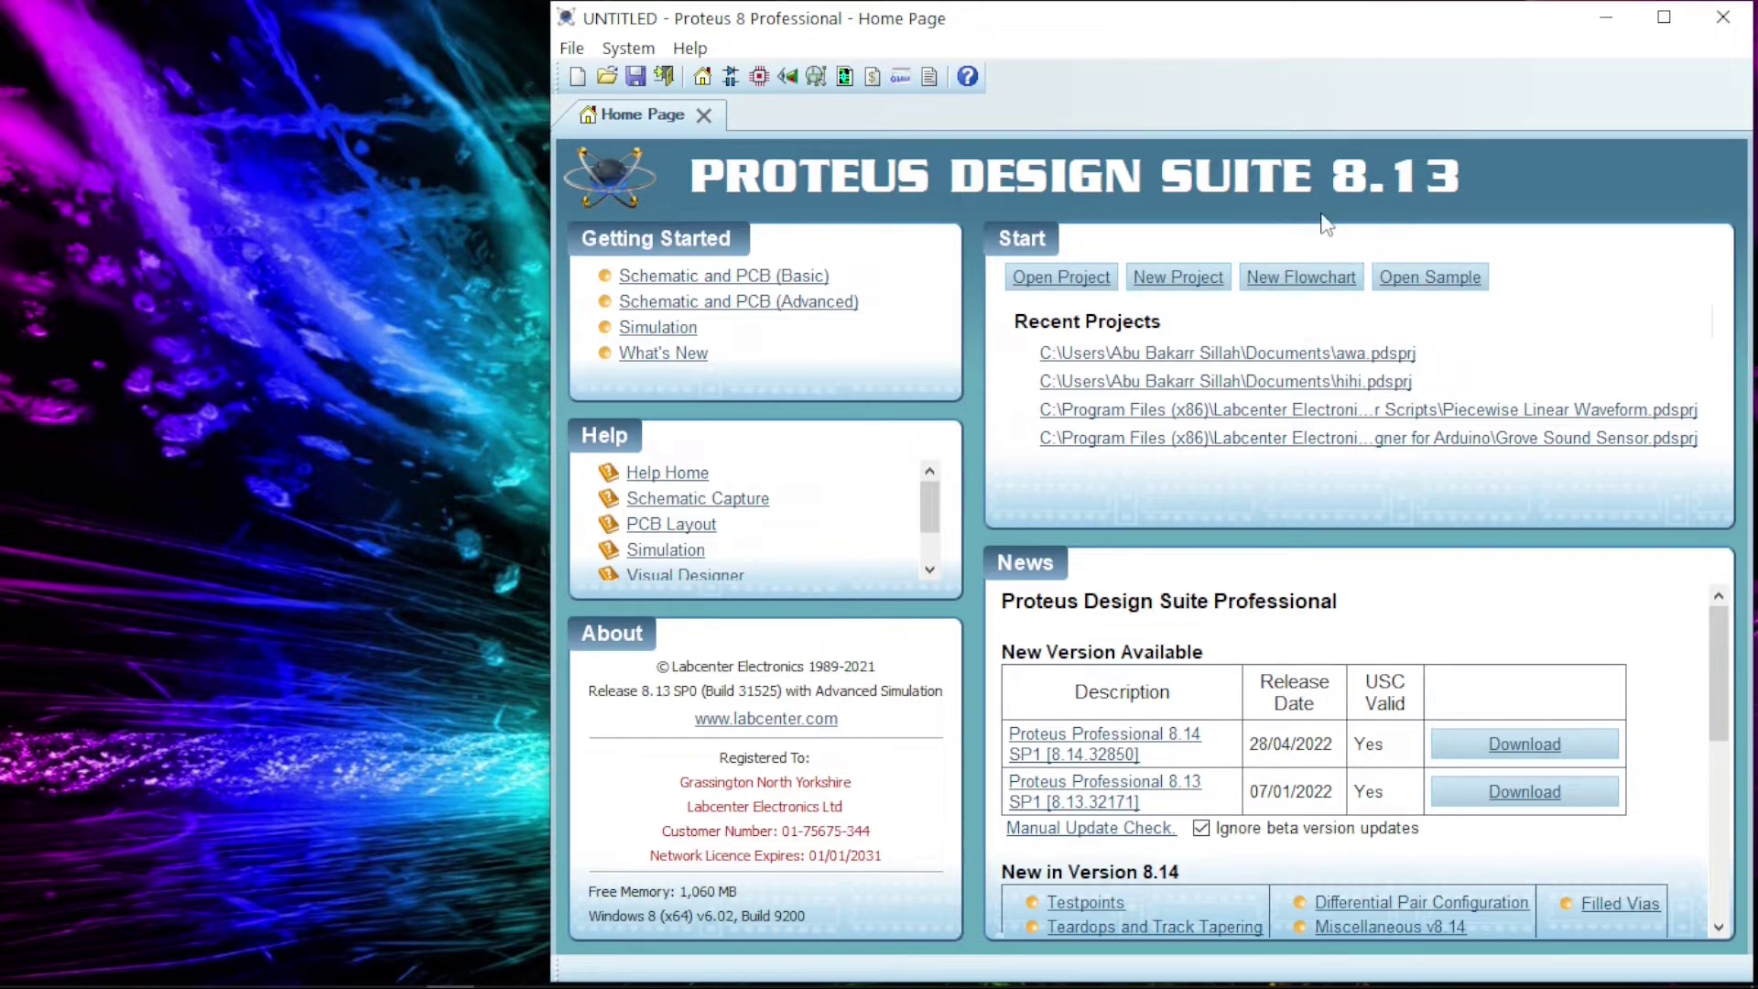
click(70, 968)
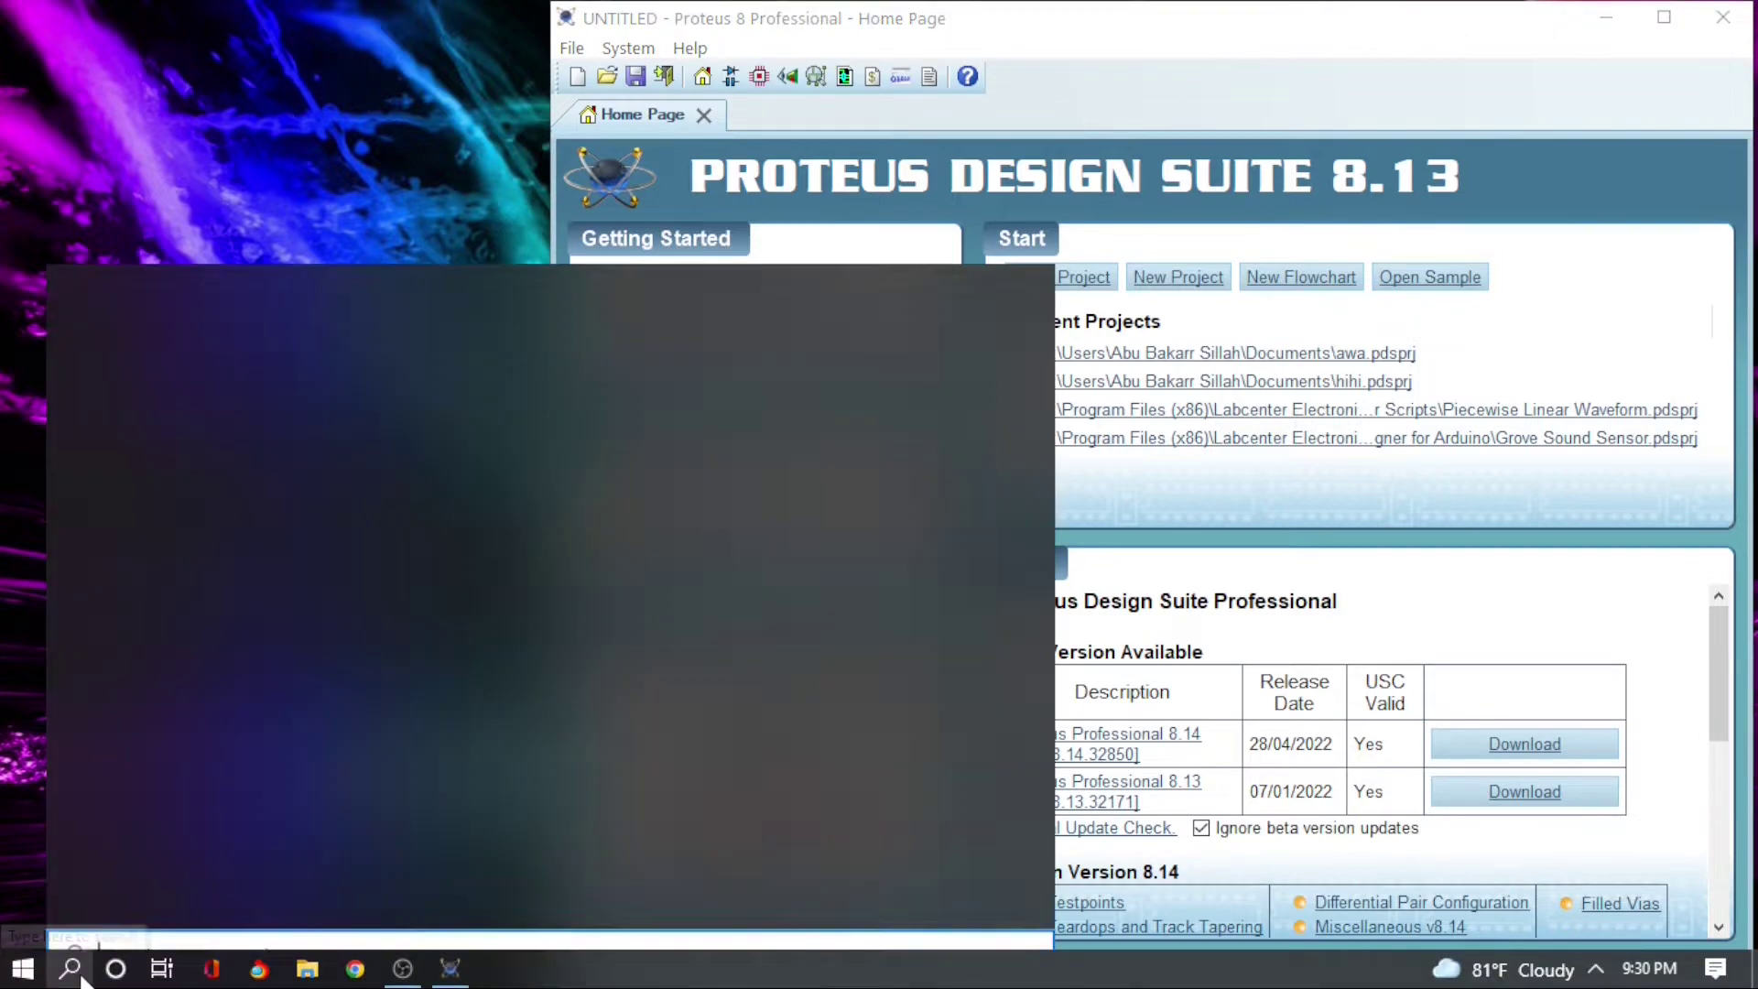
text(ar)
key(Return)
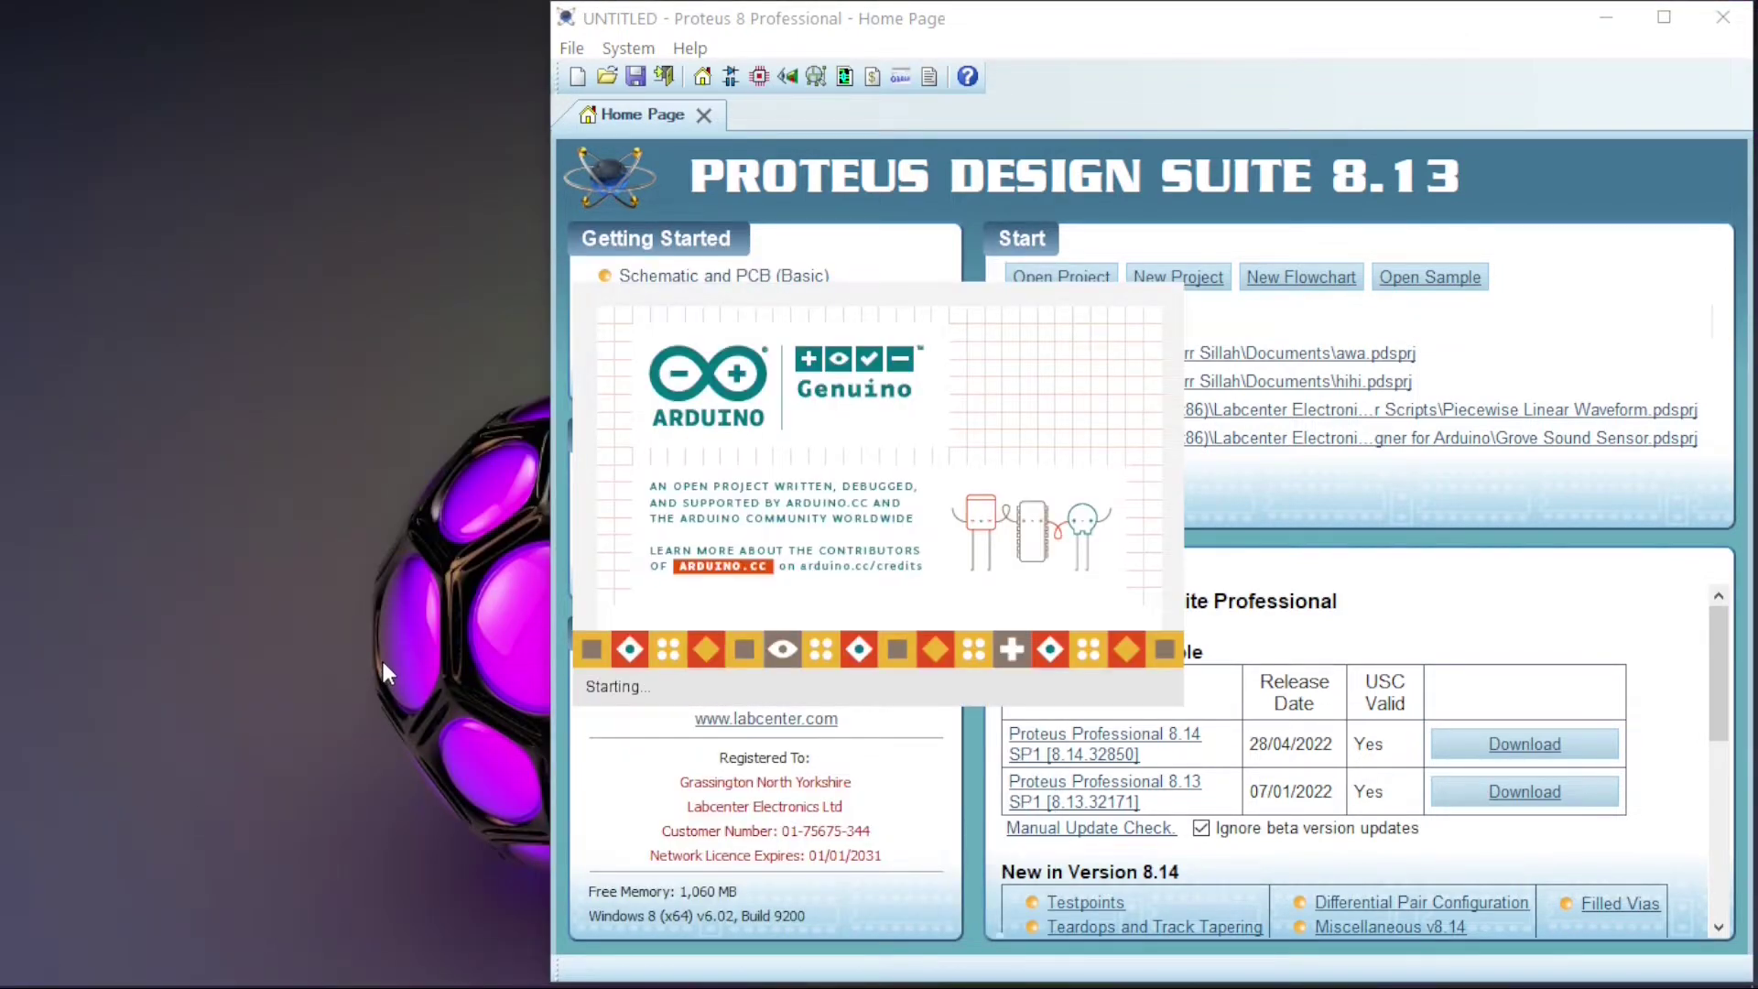
Step: Move the Arduino IDE window to the top-left, narrowing and heightening it beside Proteus
drag(961, 137, 383, 57)
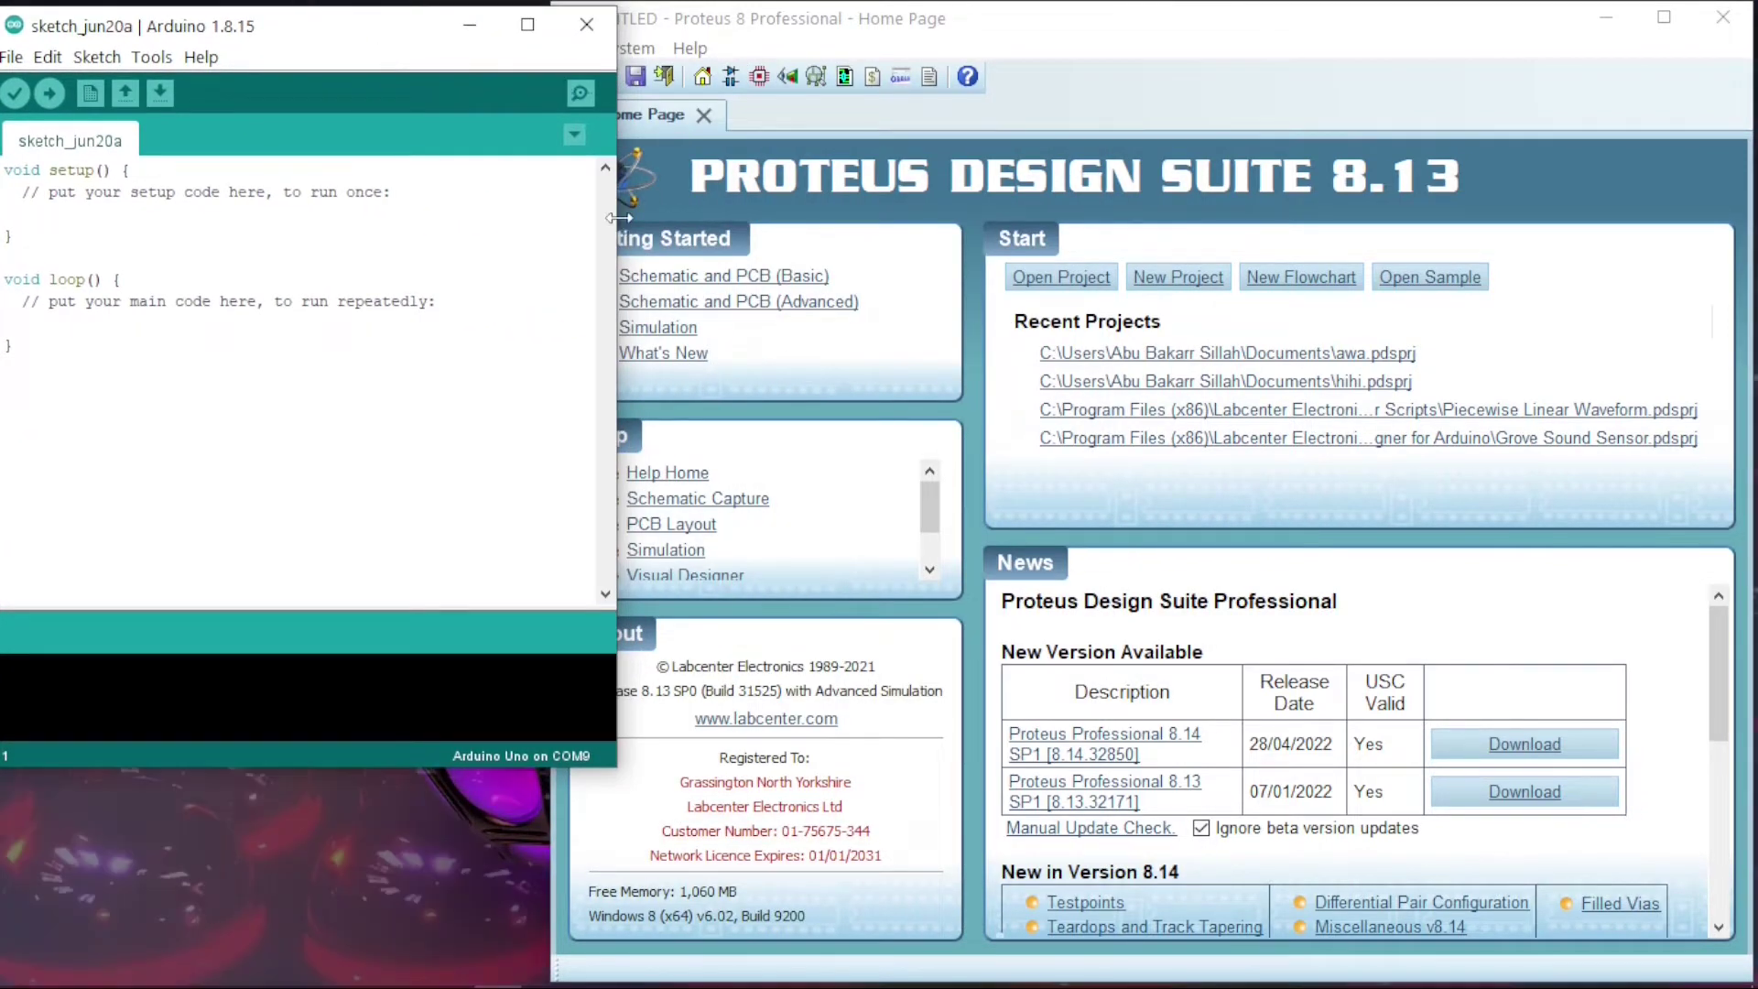
drag(613, 212, 554, 210)
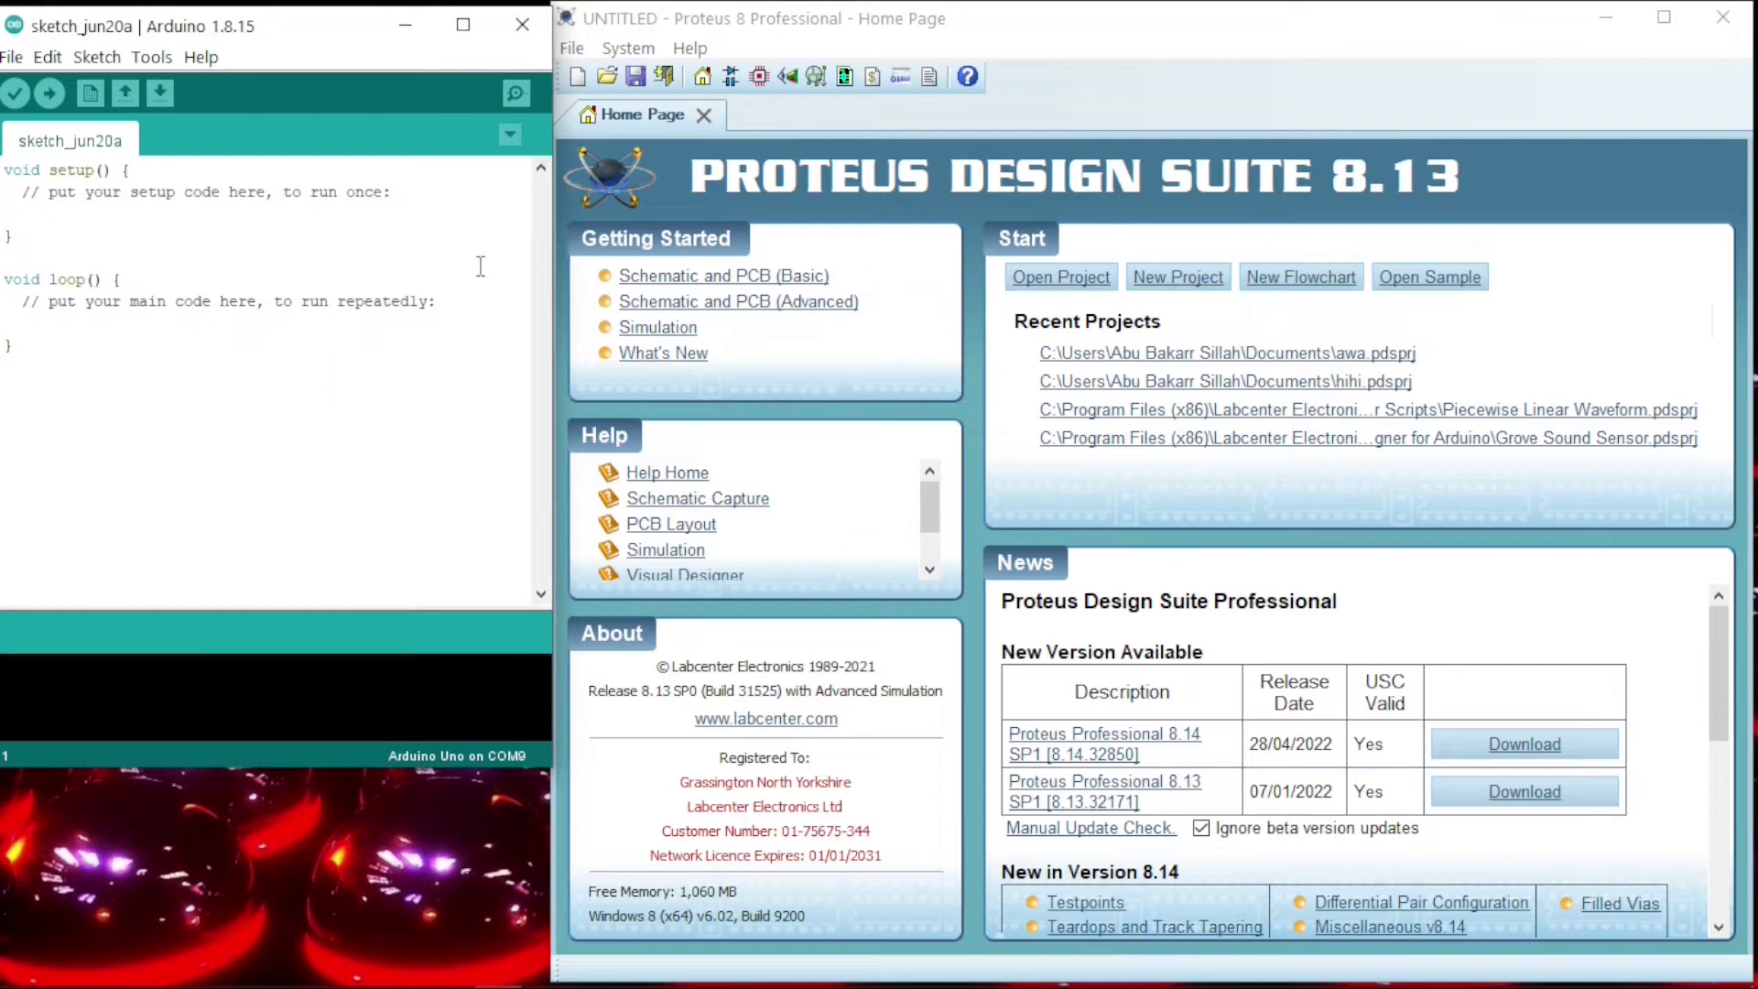
drag(151, 767, 236, 969)
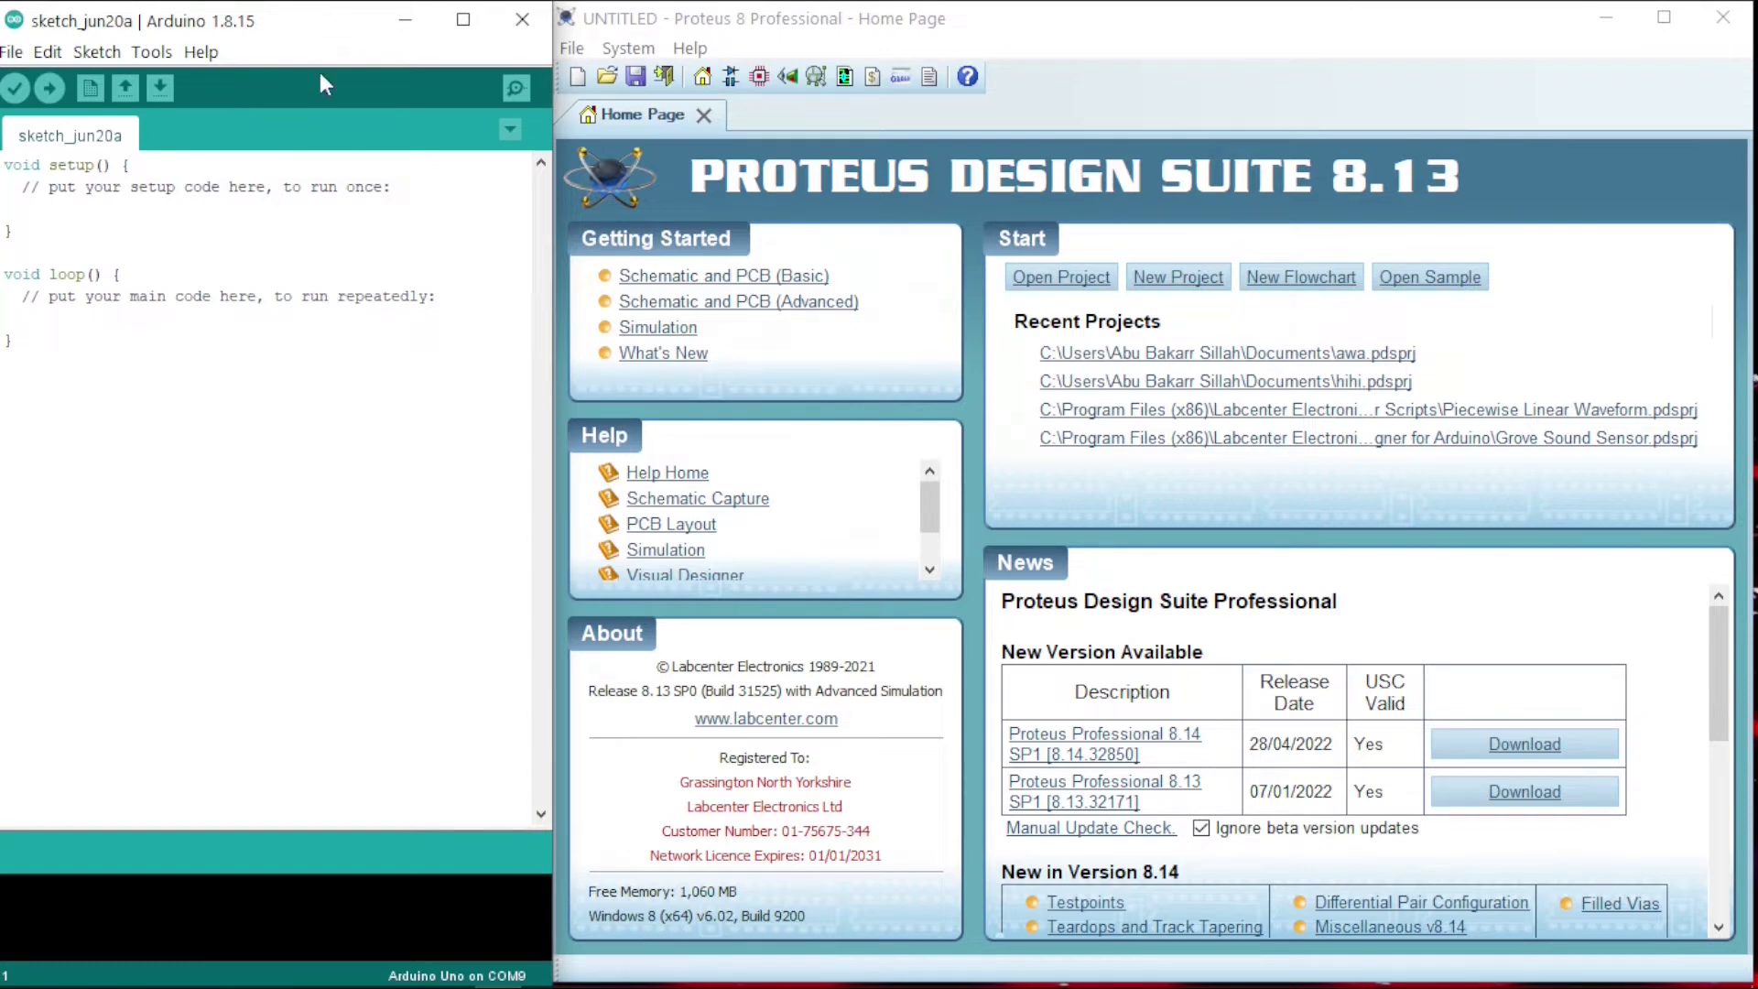
Step: Start a new schematic and add the GENUINO UNO board from an 'arduino' device search
click(730, 81)
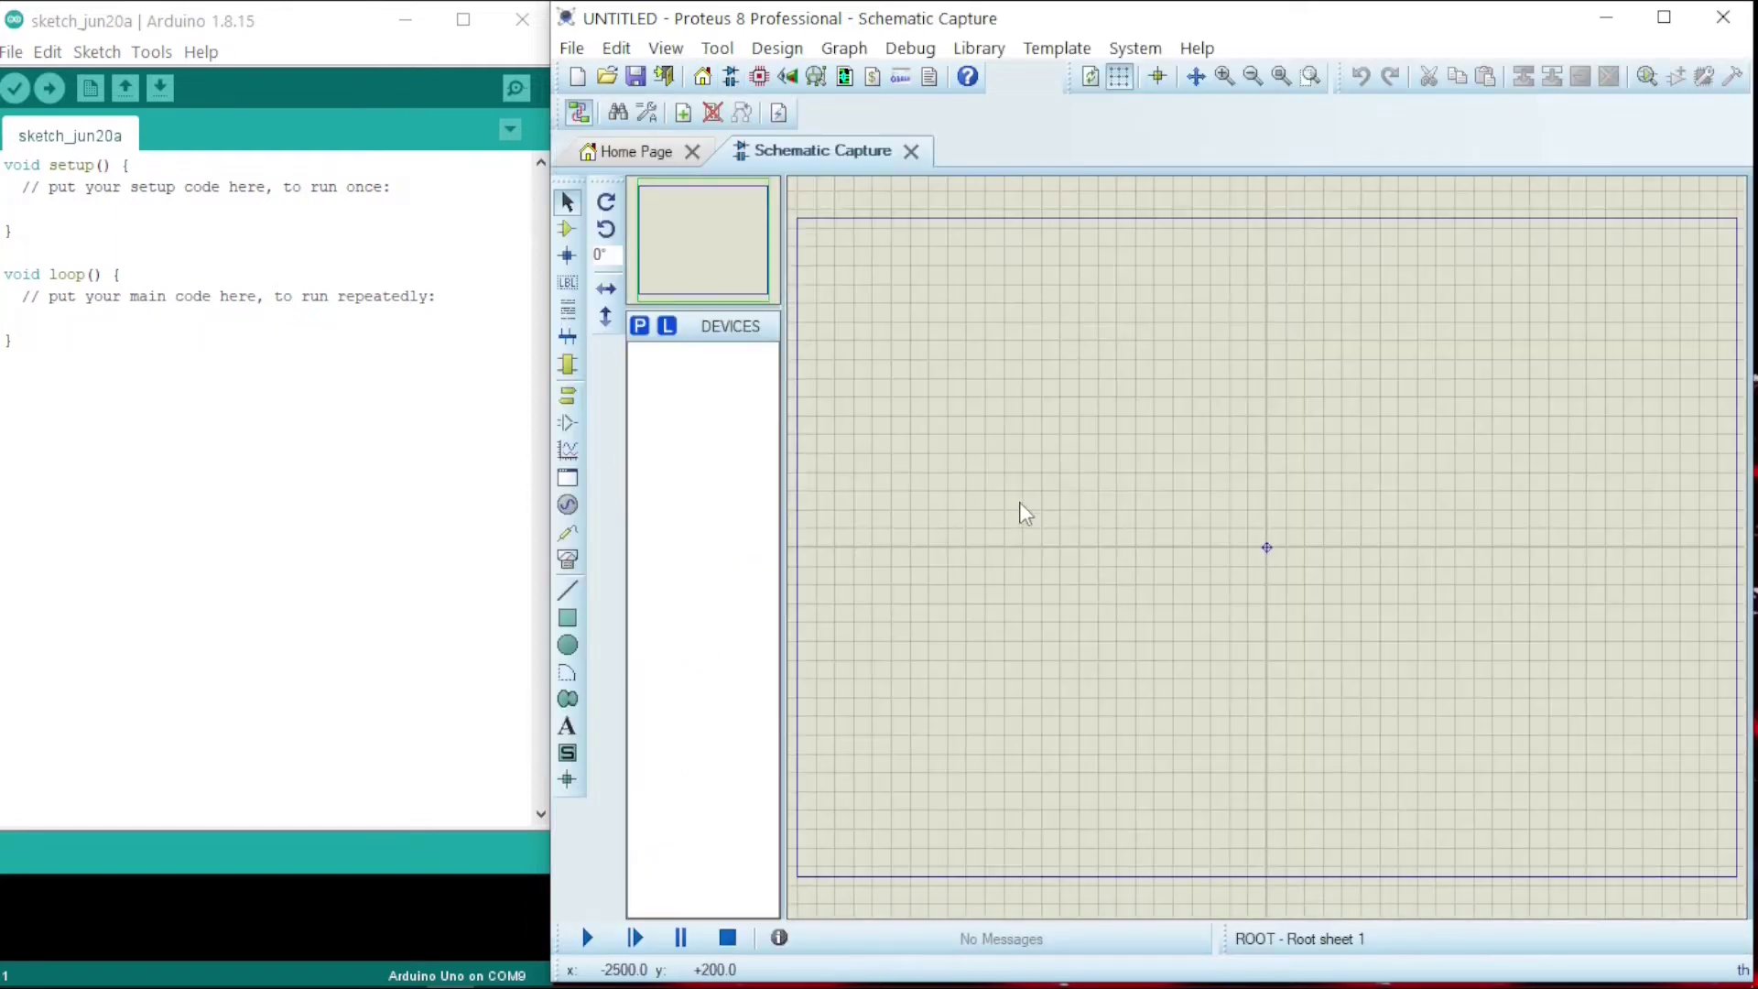
click(640, 327)
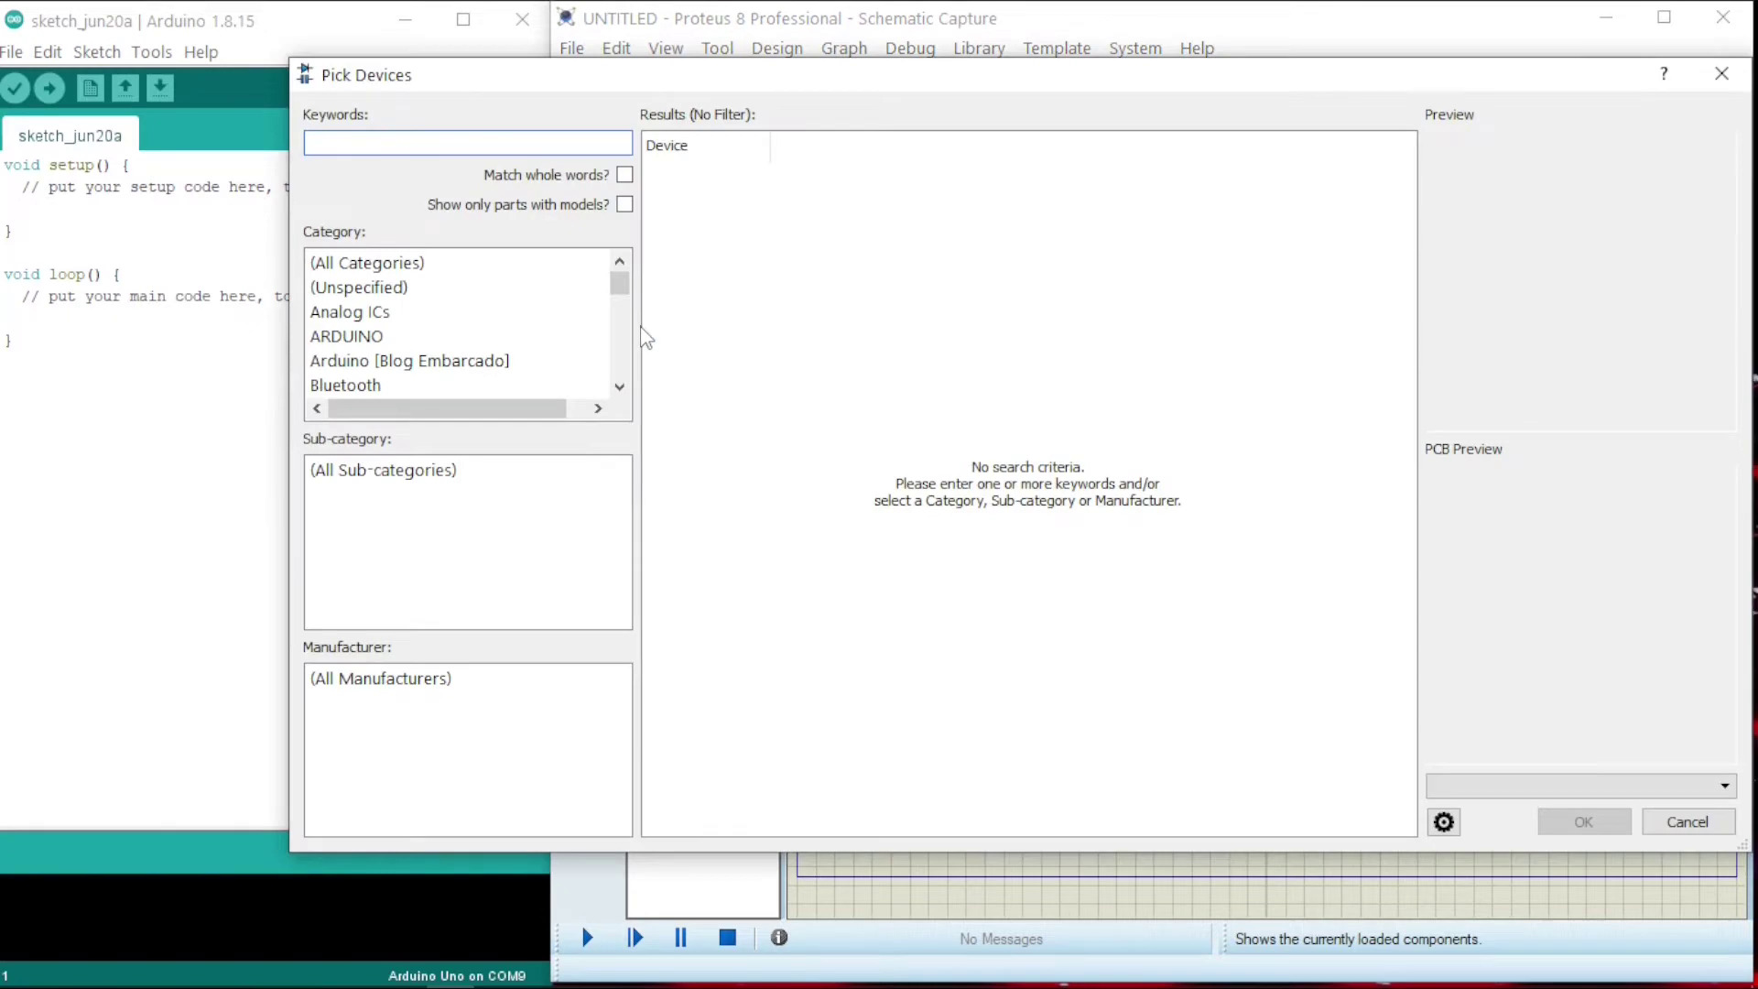
text(arduino)
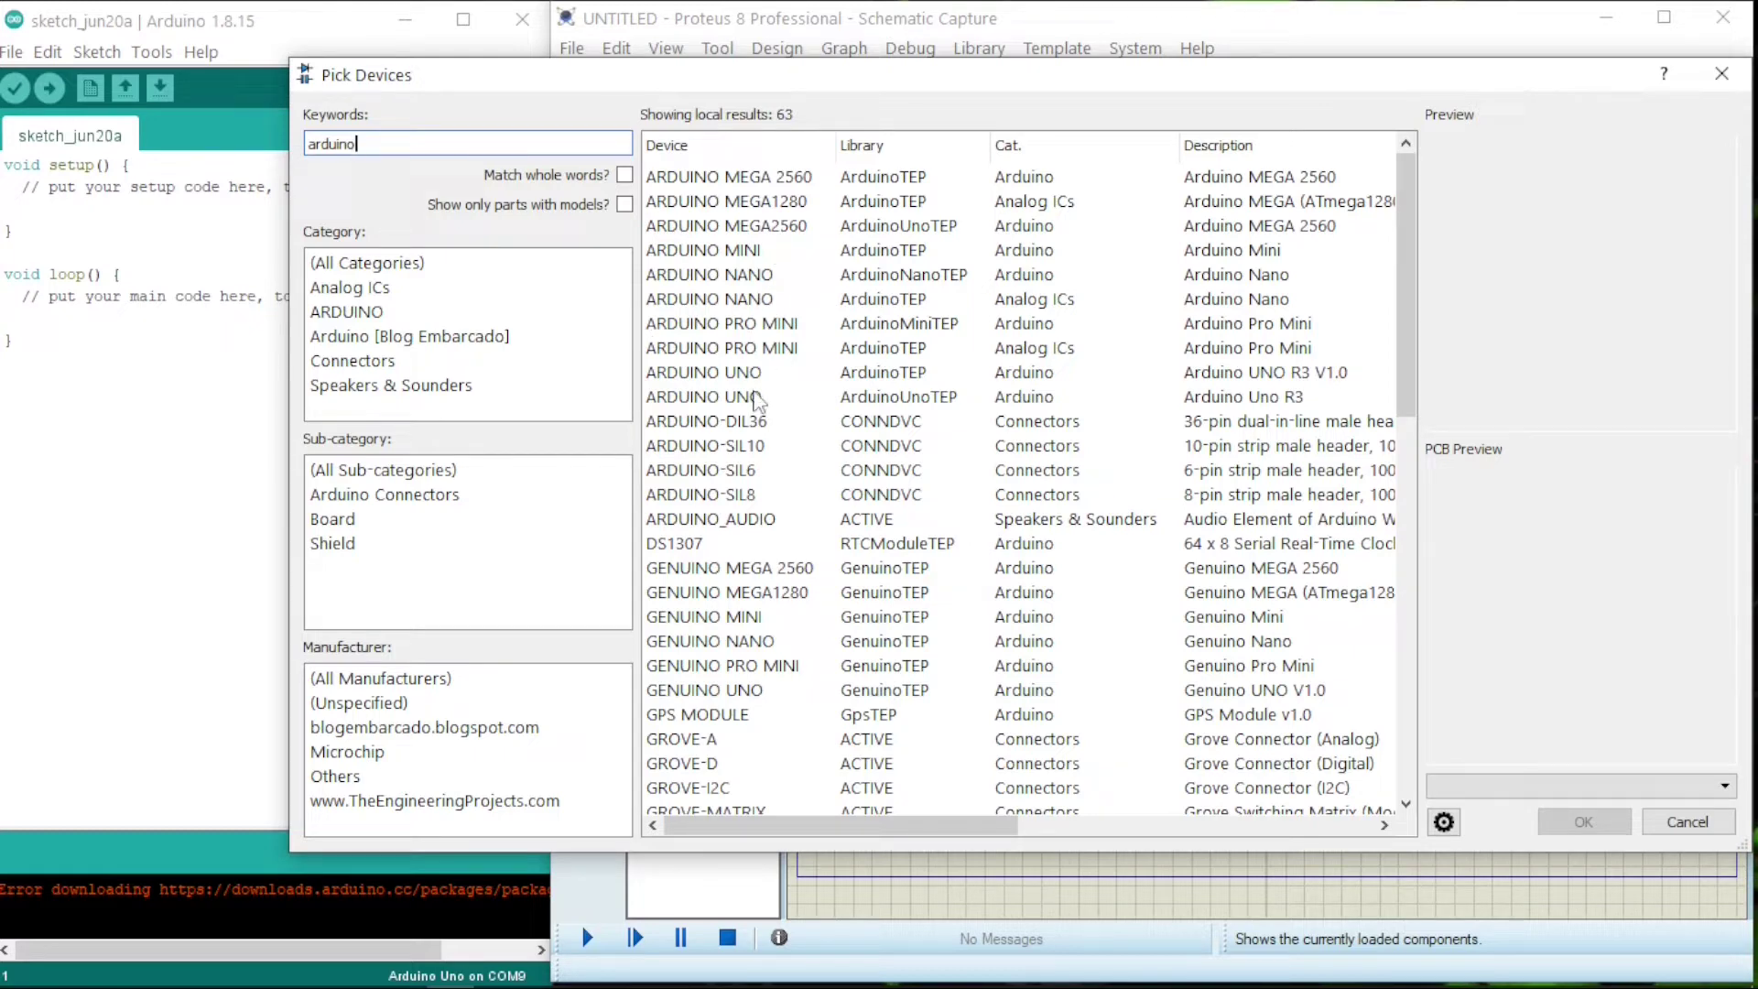
click(754, 373)
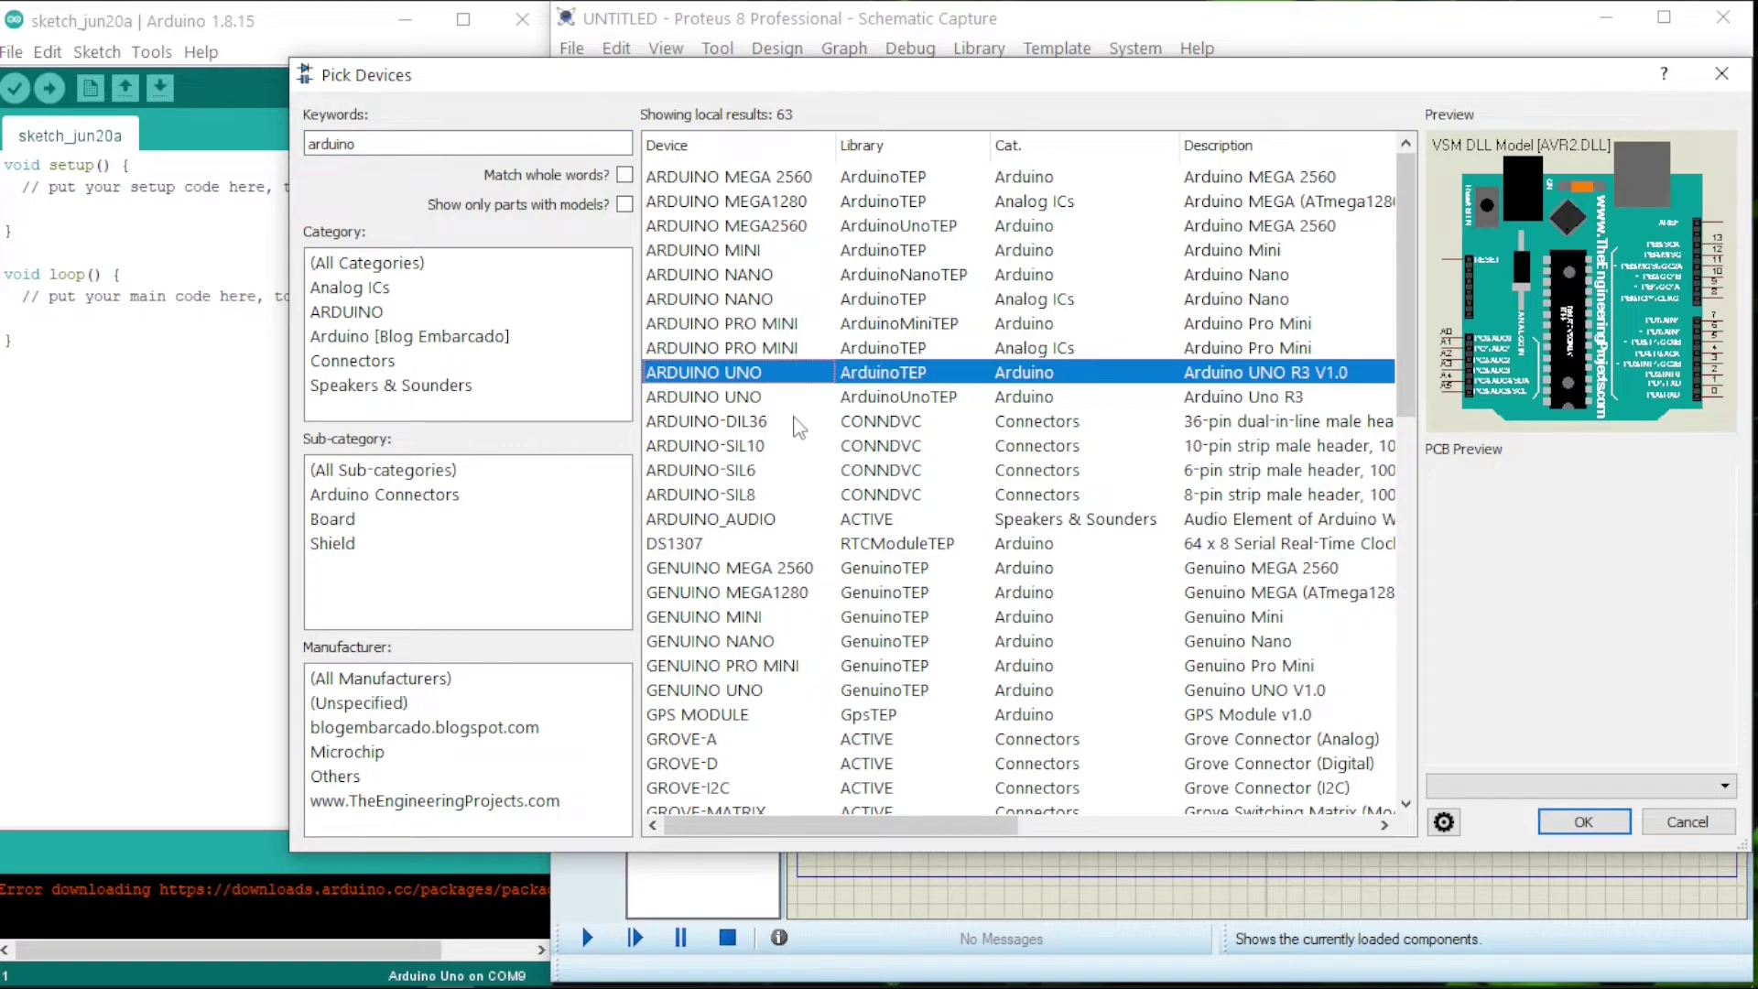
key(Down)
click(835, 696)
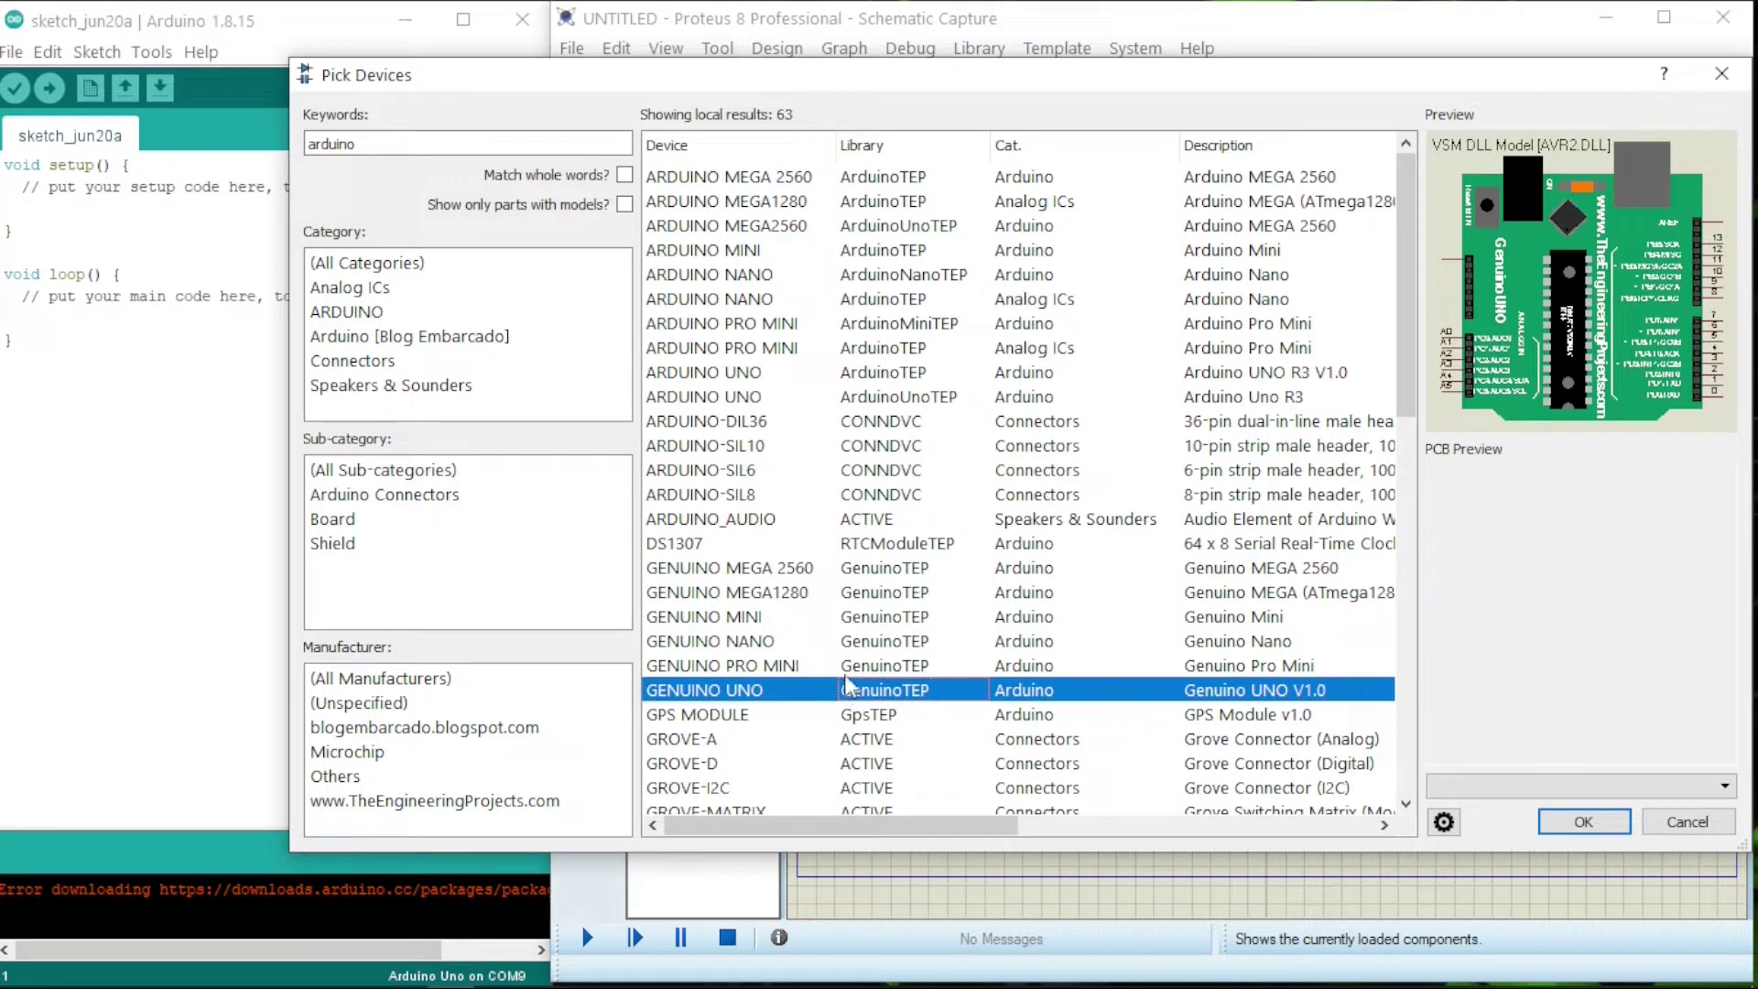
double_click(406, 142)
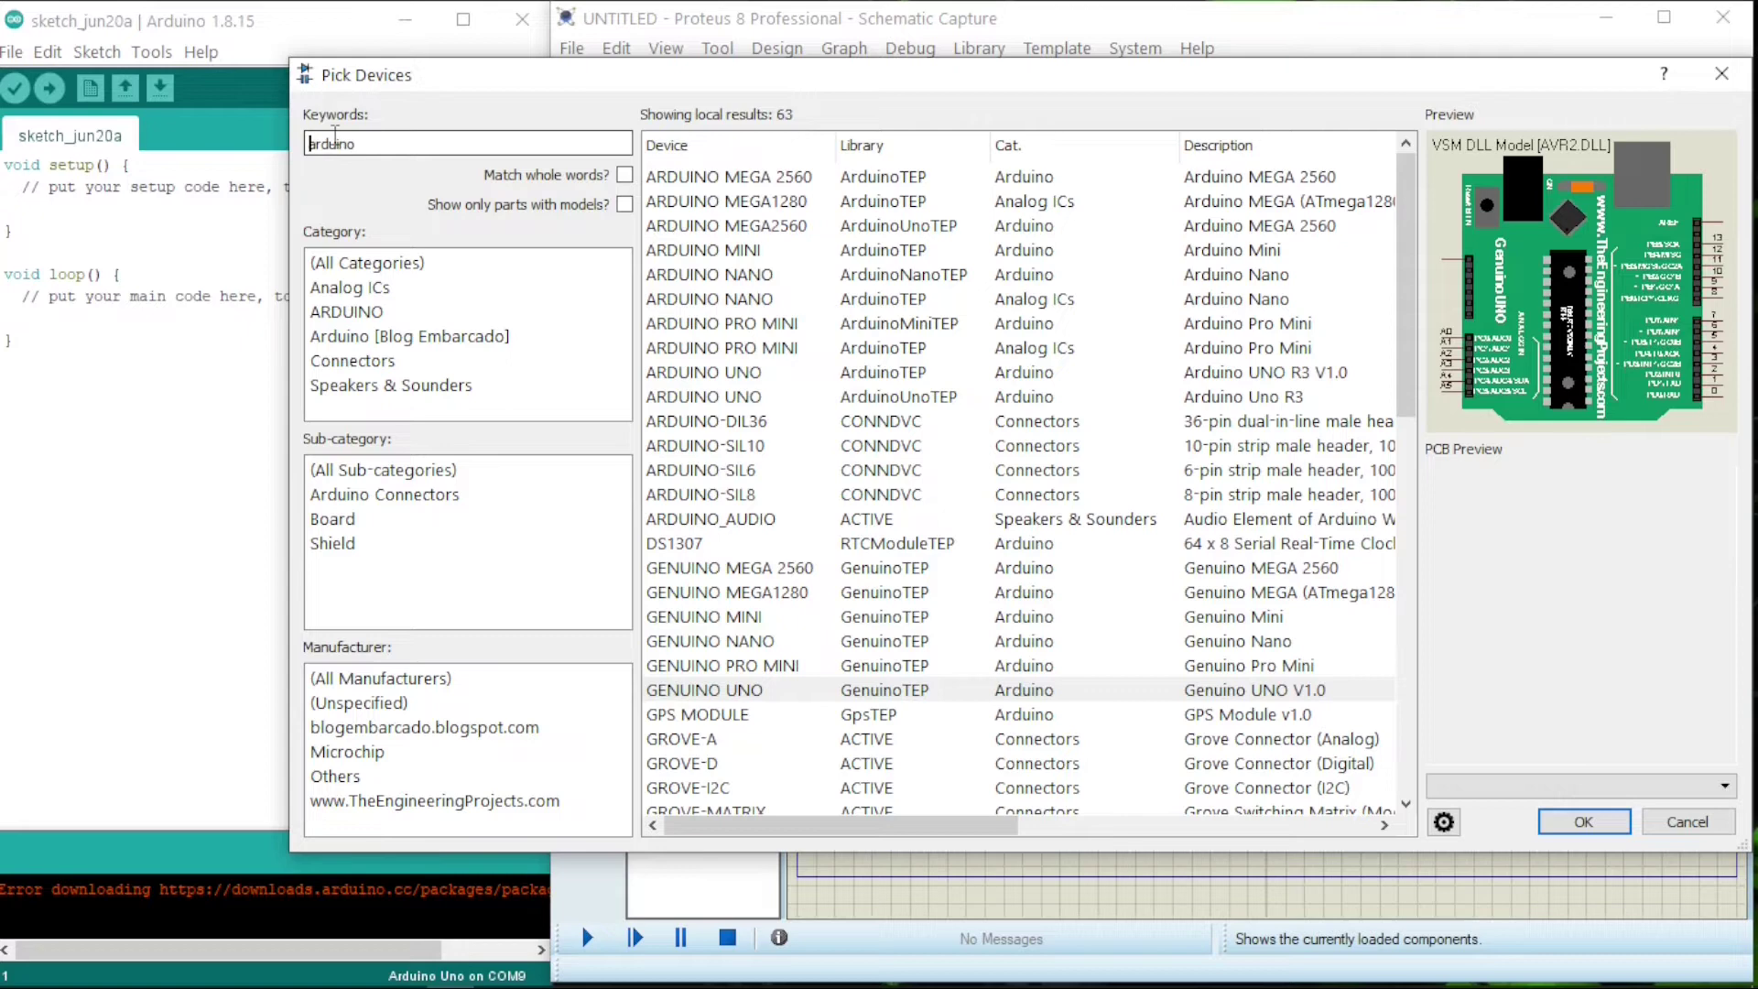
Step: Search 'led' to pick the LED-GREEN model, then search 'res' for the resistor
key(ctrl+a)
text(led)
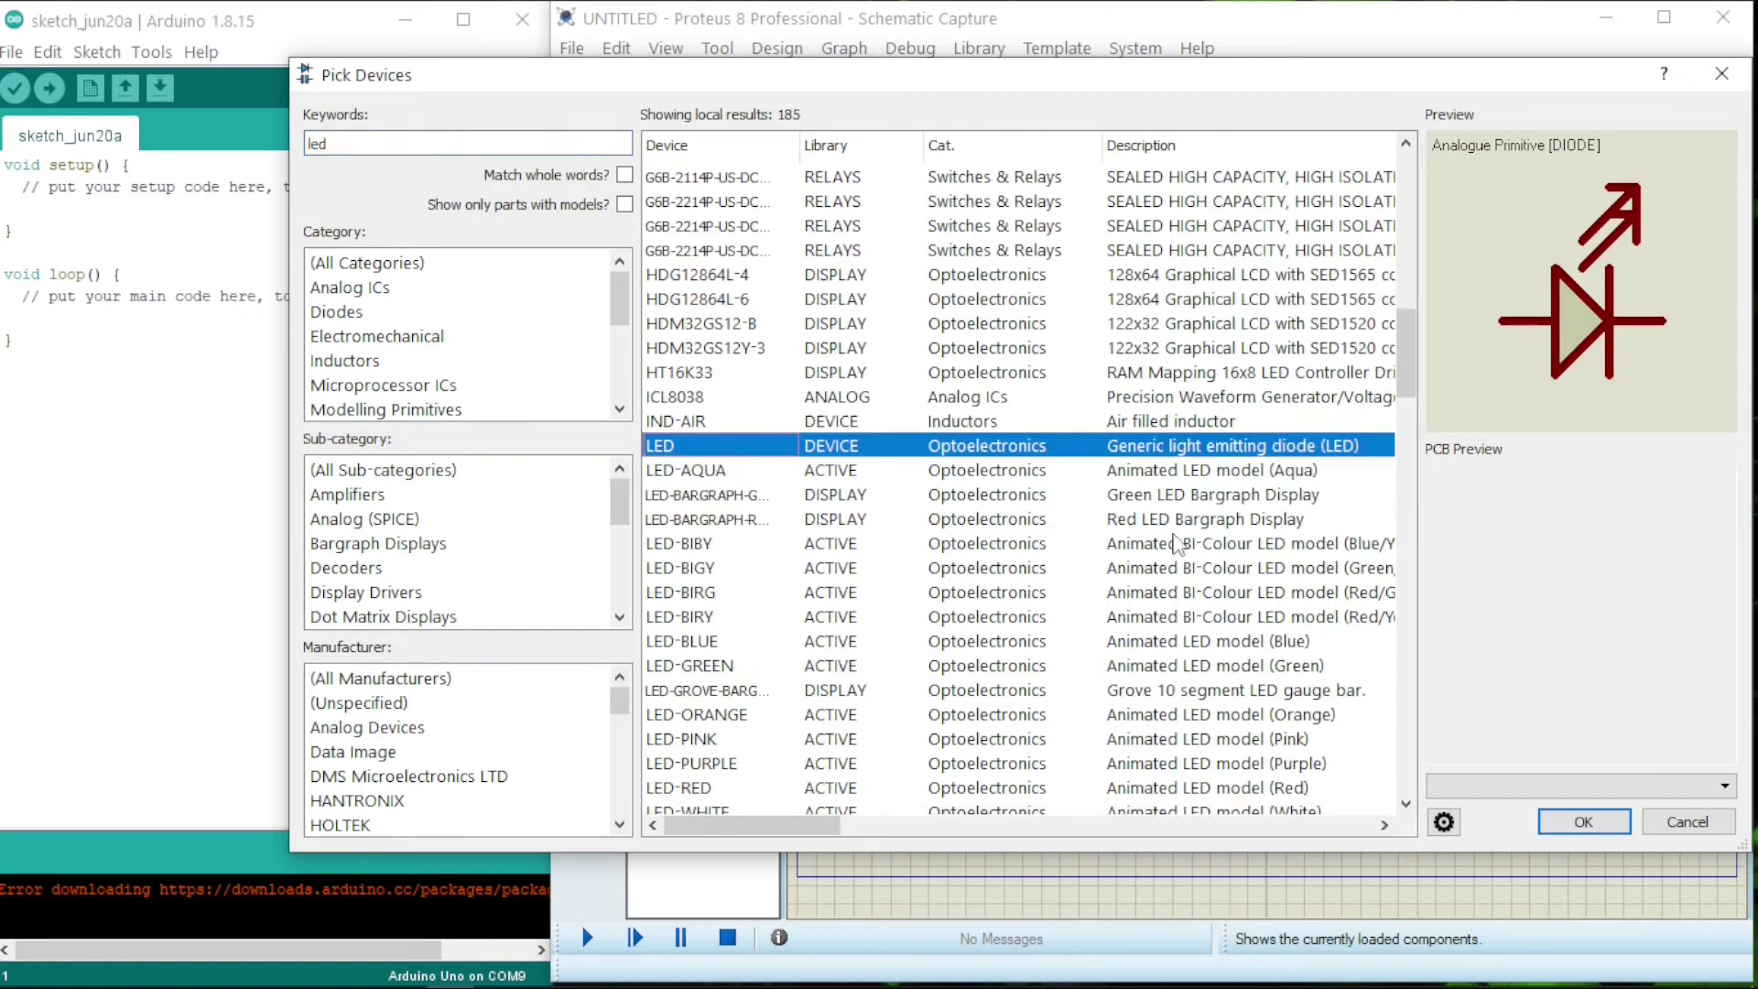
click(1248, 677)
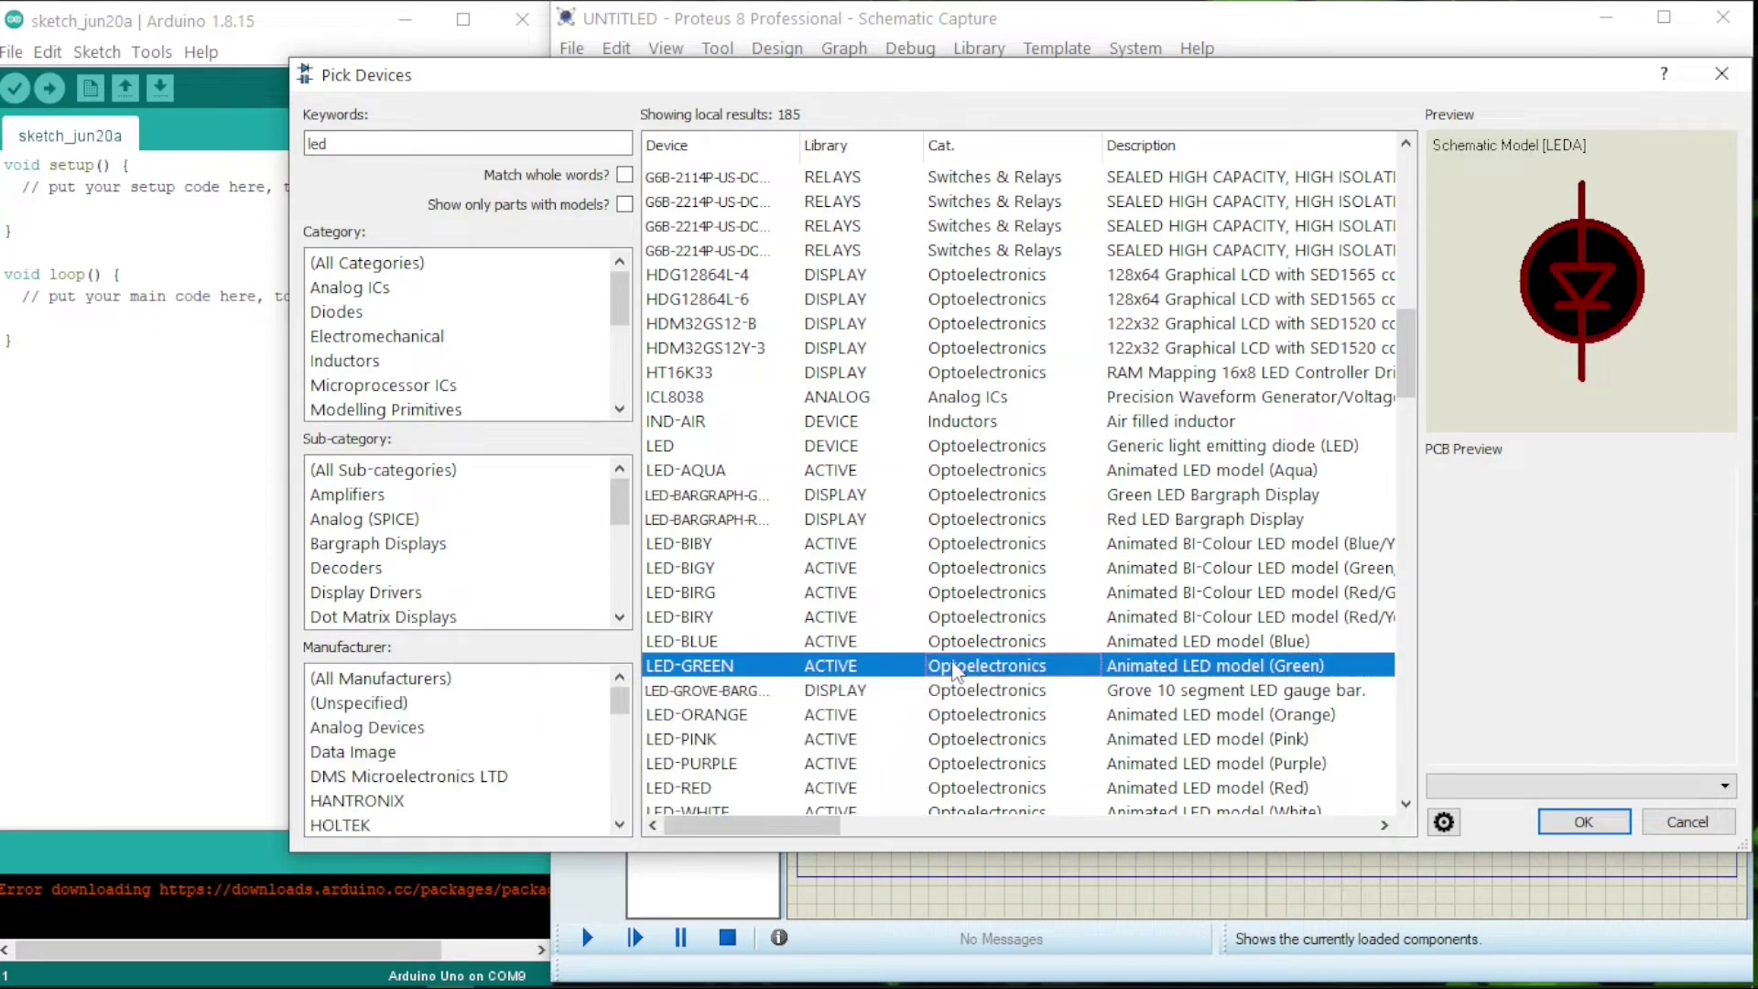
click(370, 146)
double_click(370, 144)
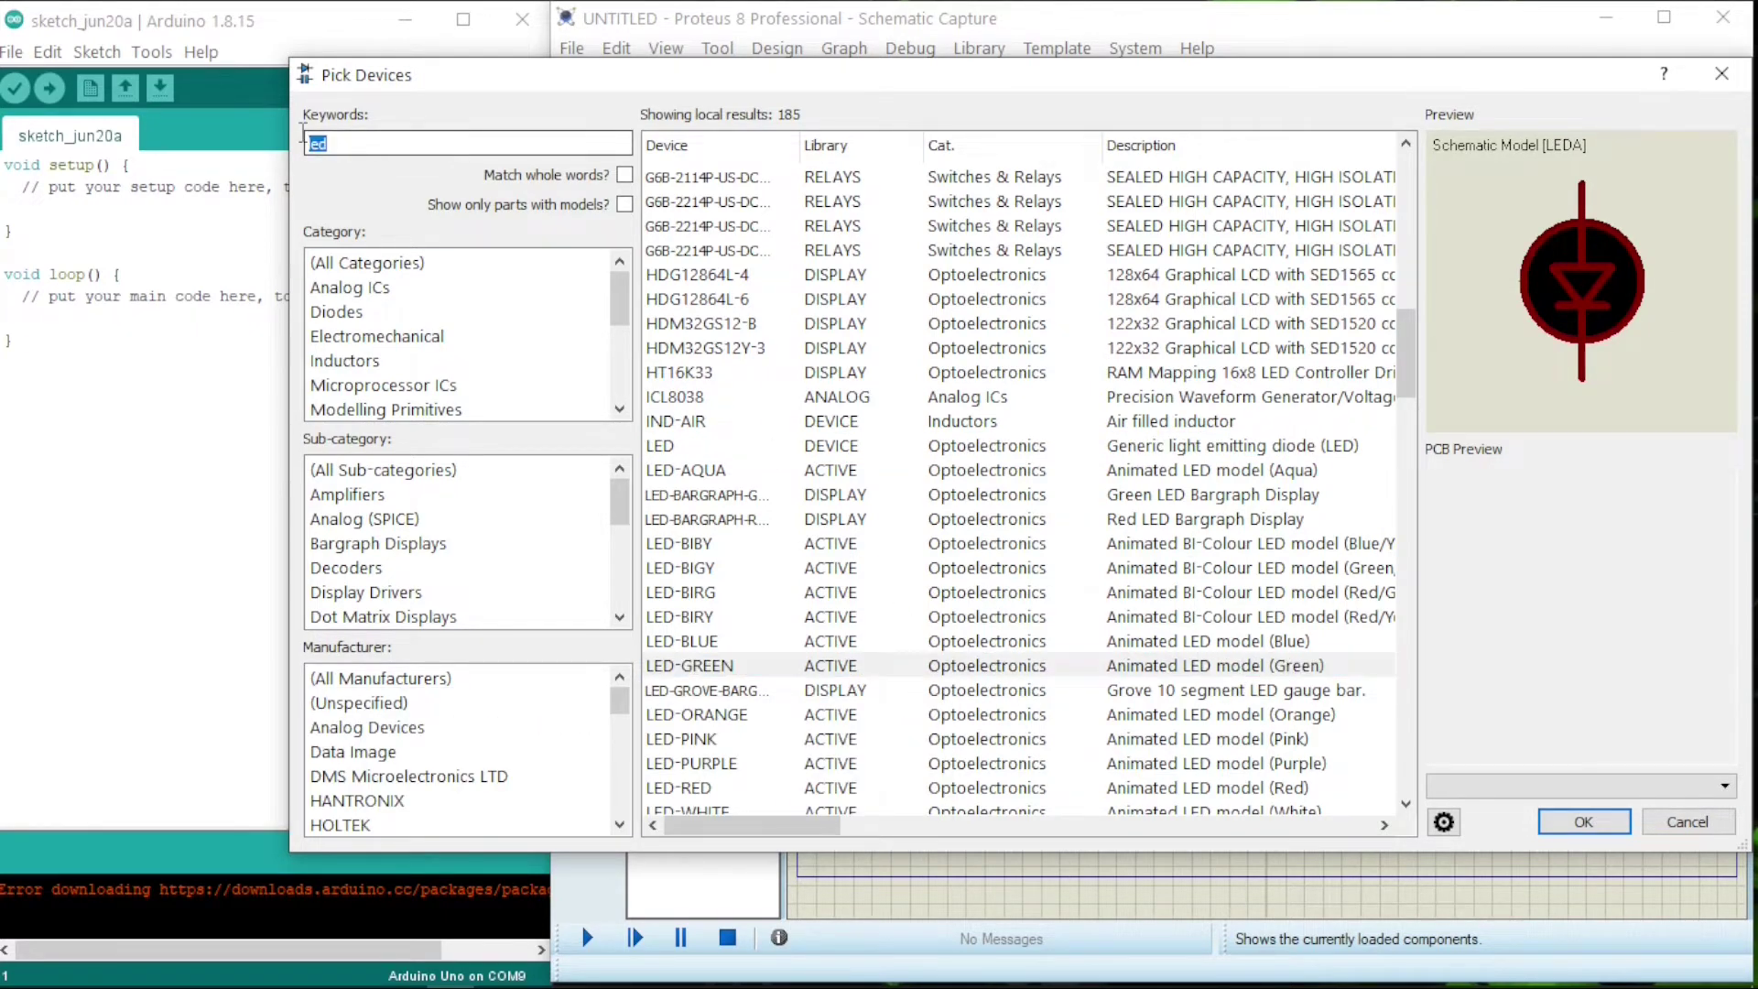
text(resi)
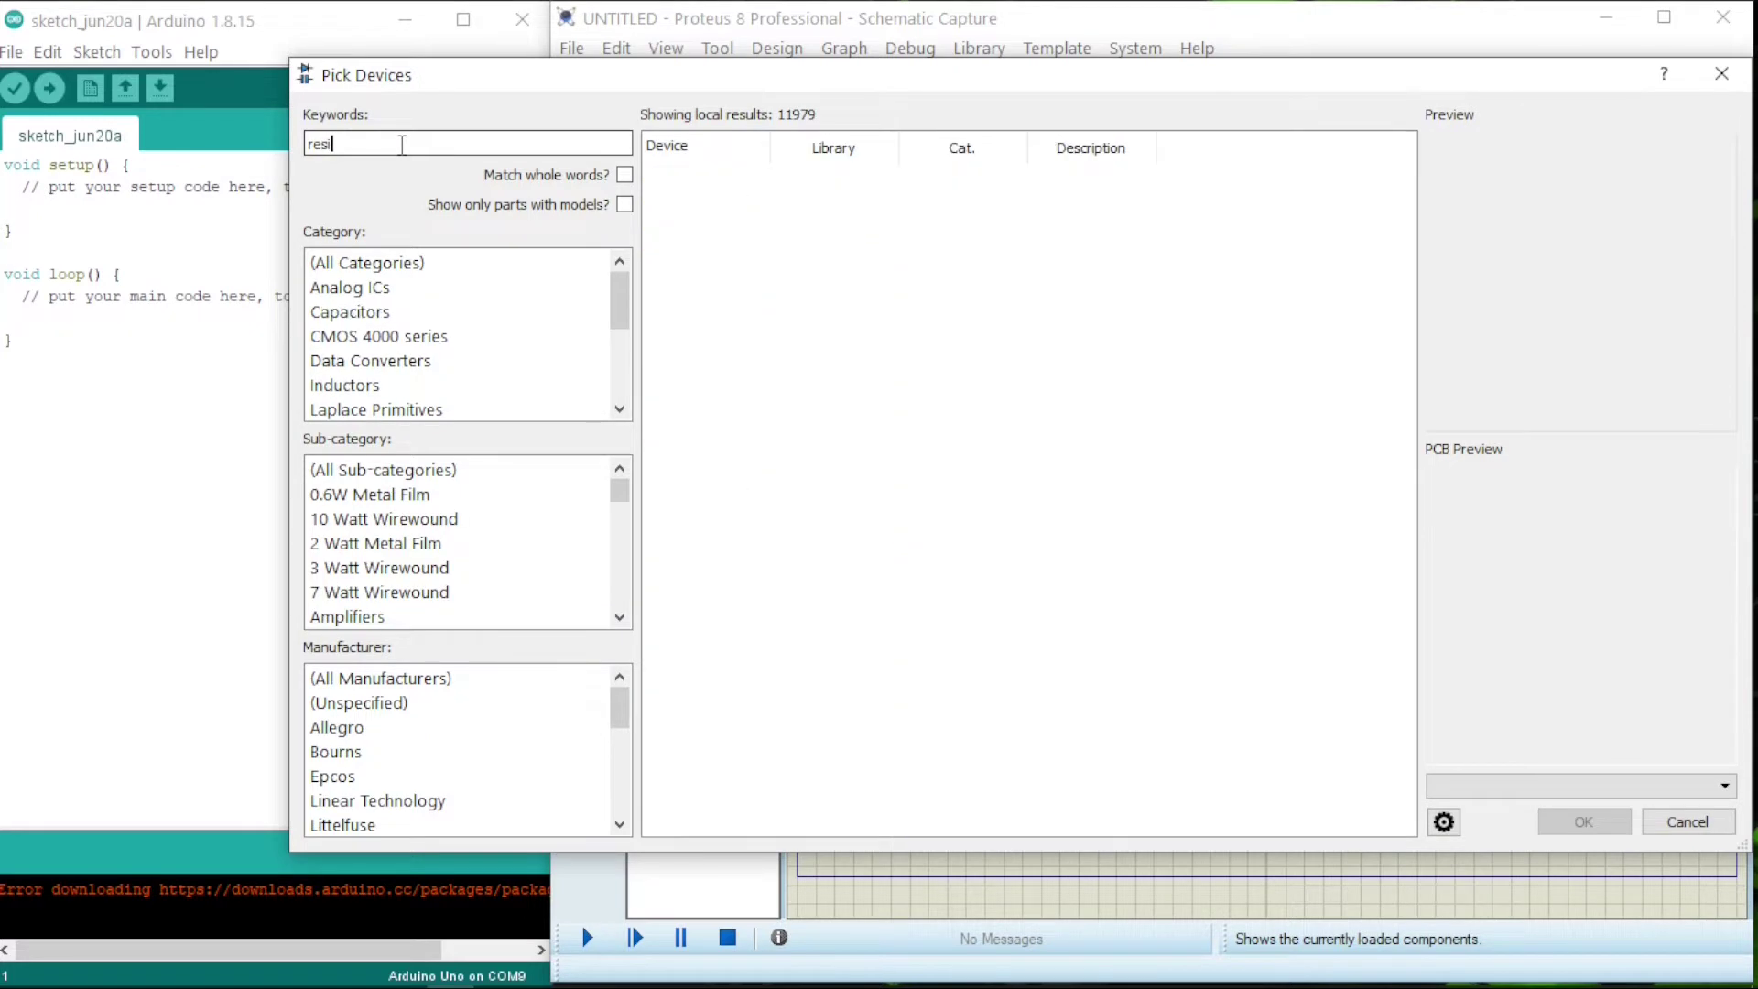
key(BackSpace)
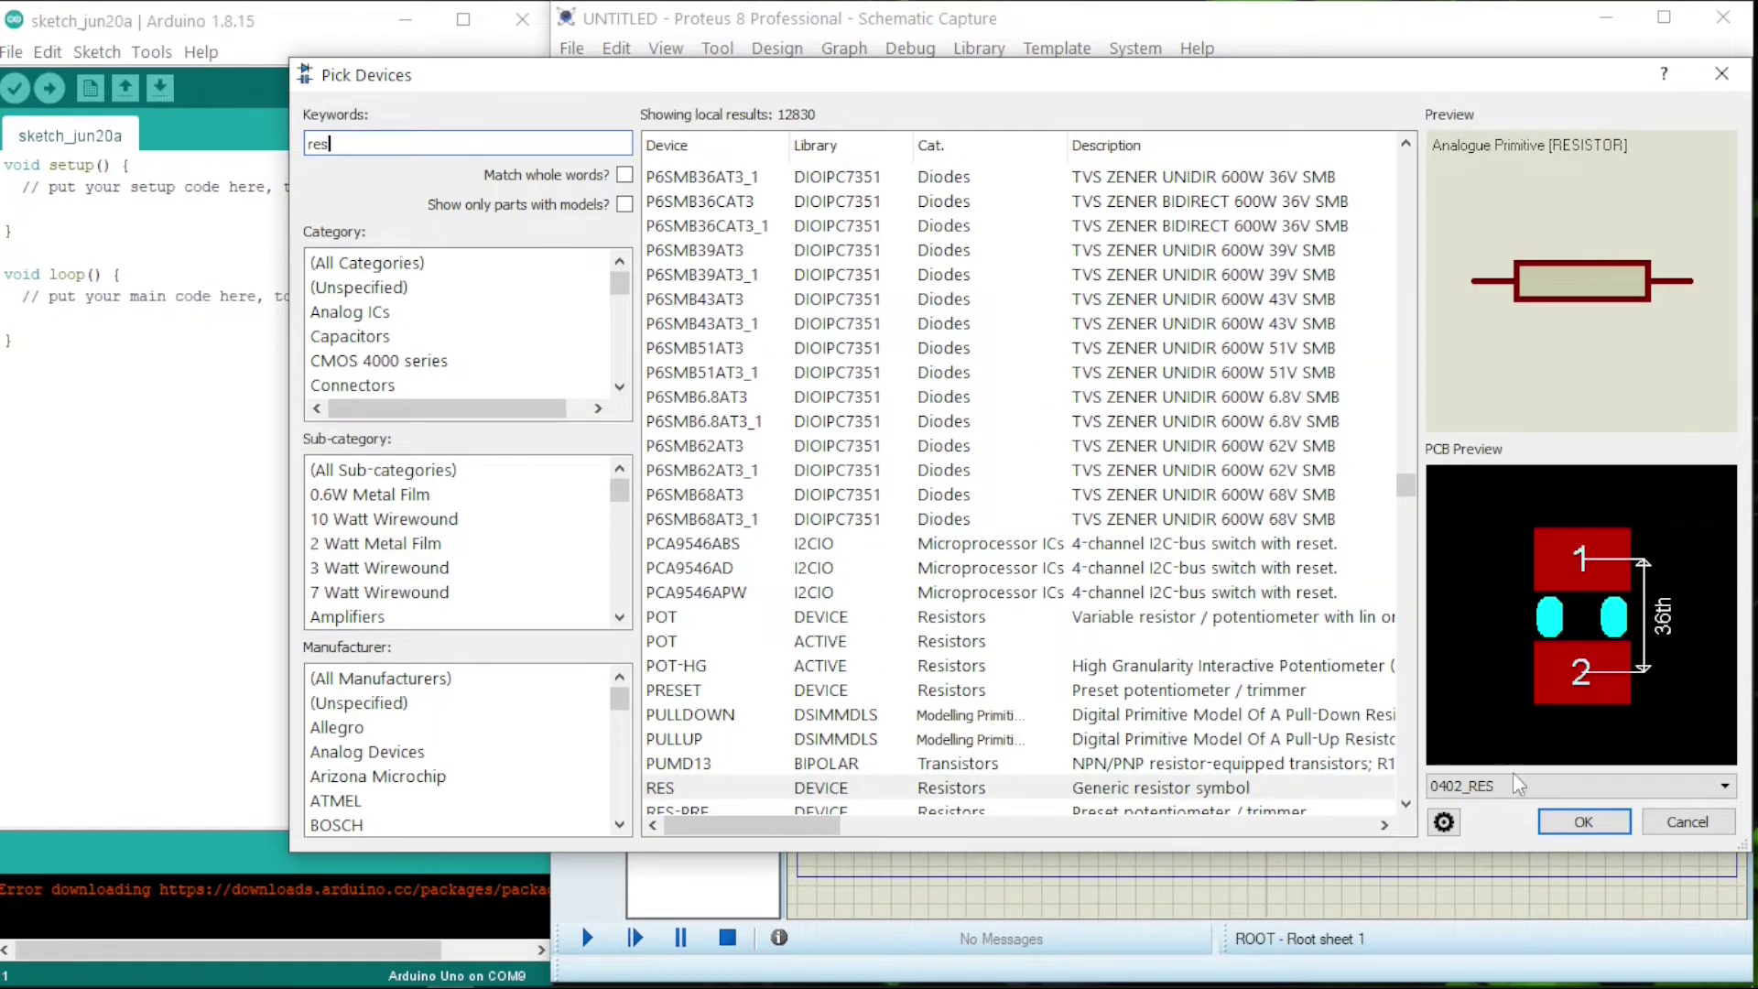
Step: Add the RES resistor and place the Genuino UNO, green LED D1 and resistor R1 on the sheet
click(1589, 818)
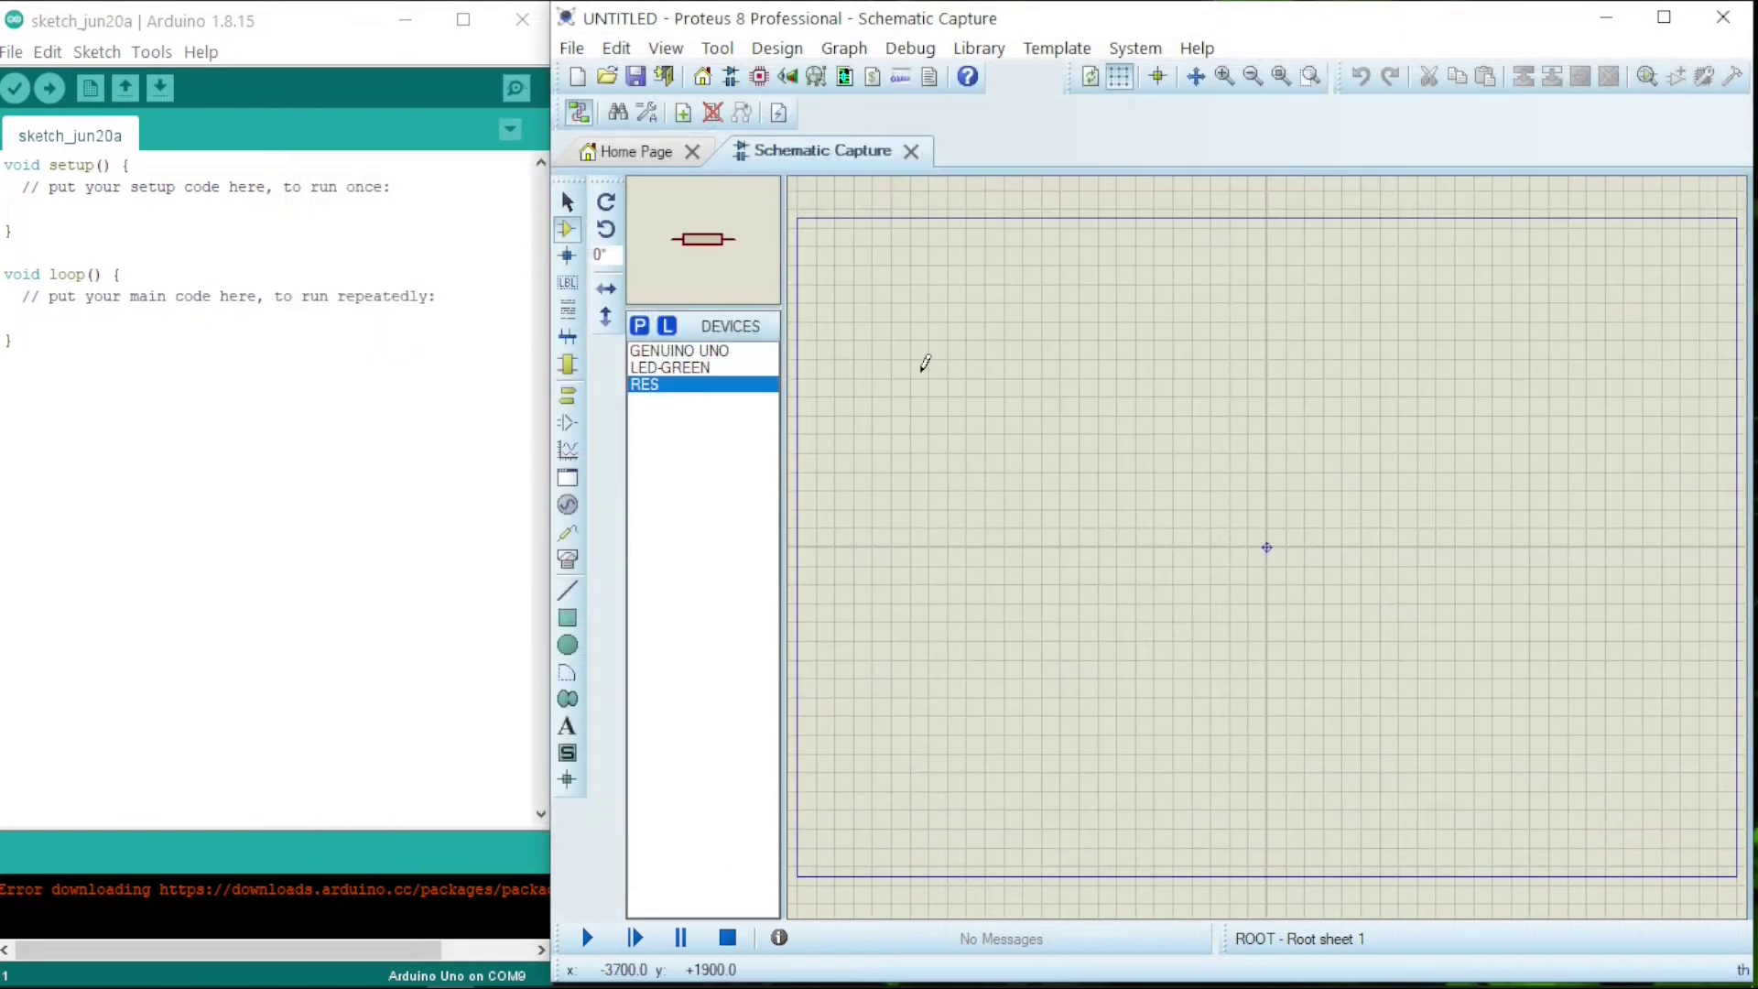
click(677, 351)
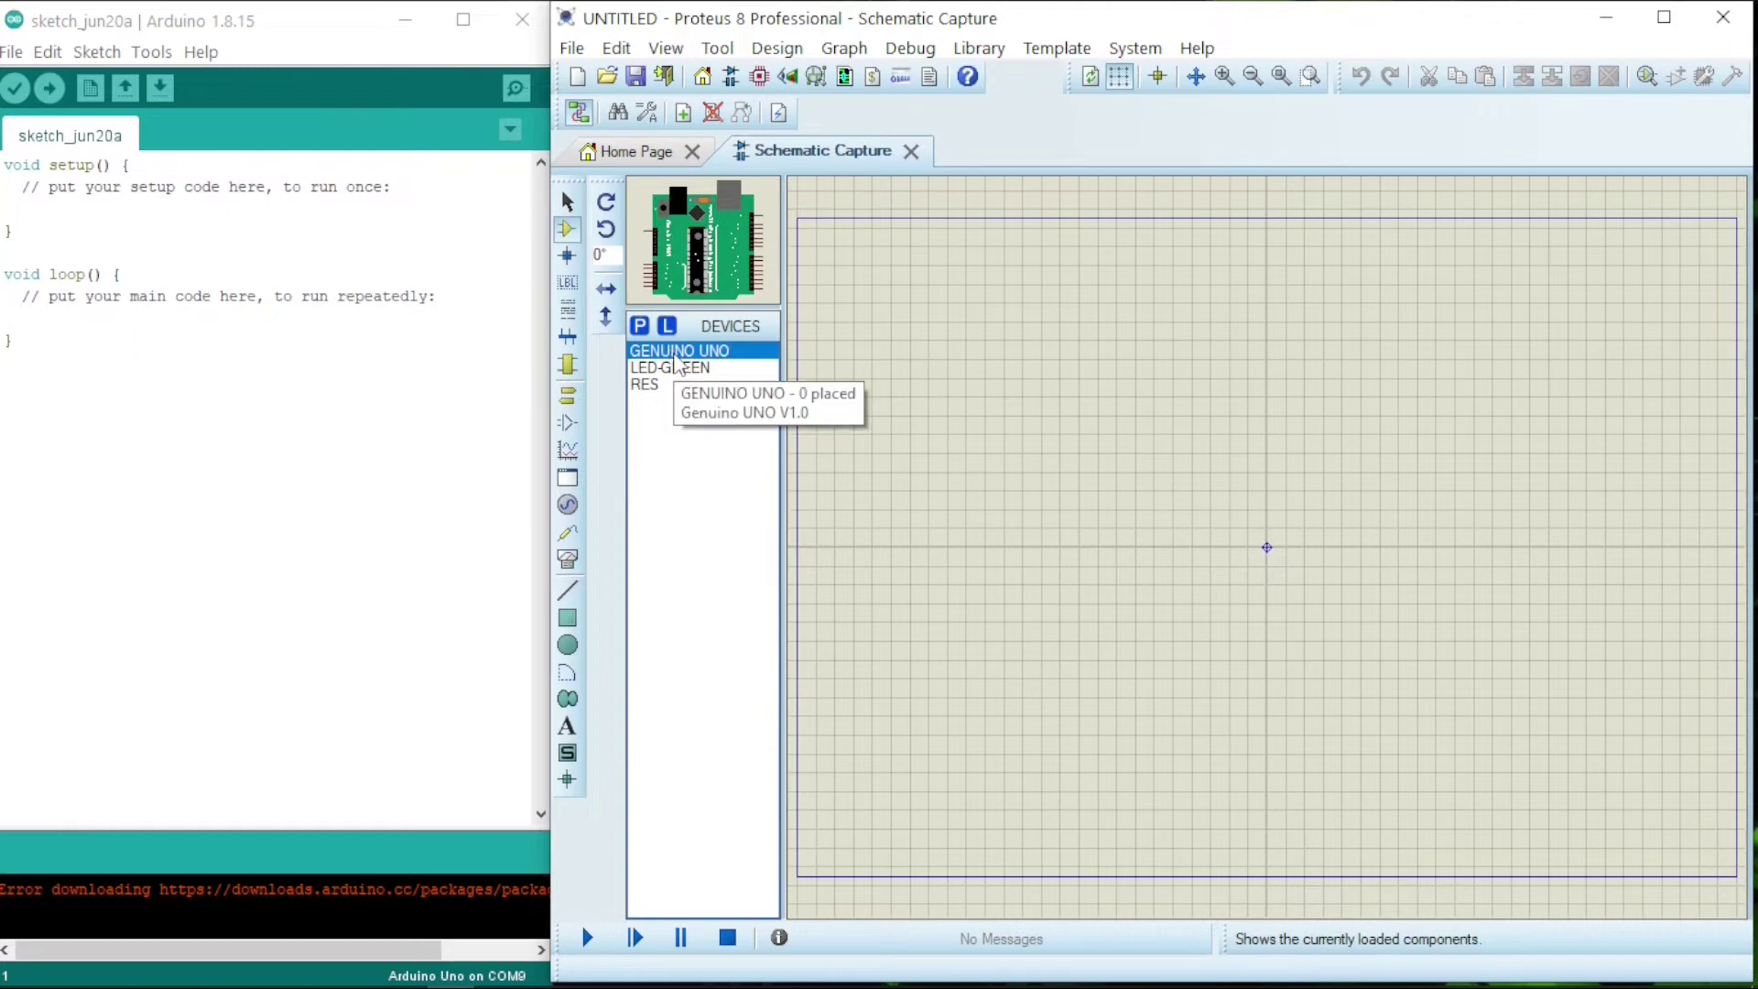
click(679, 370)
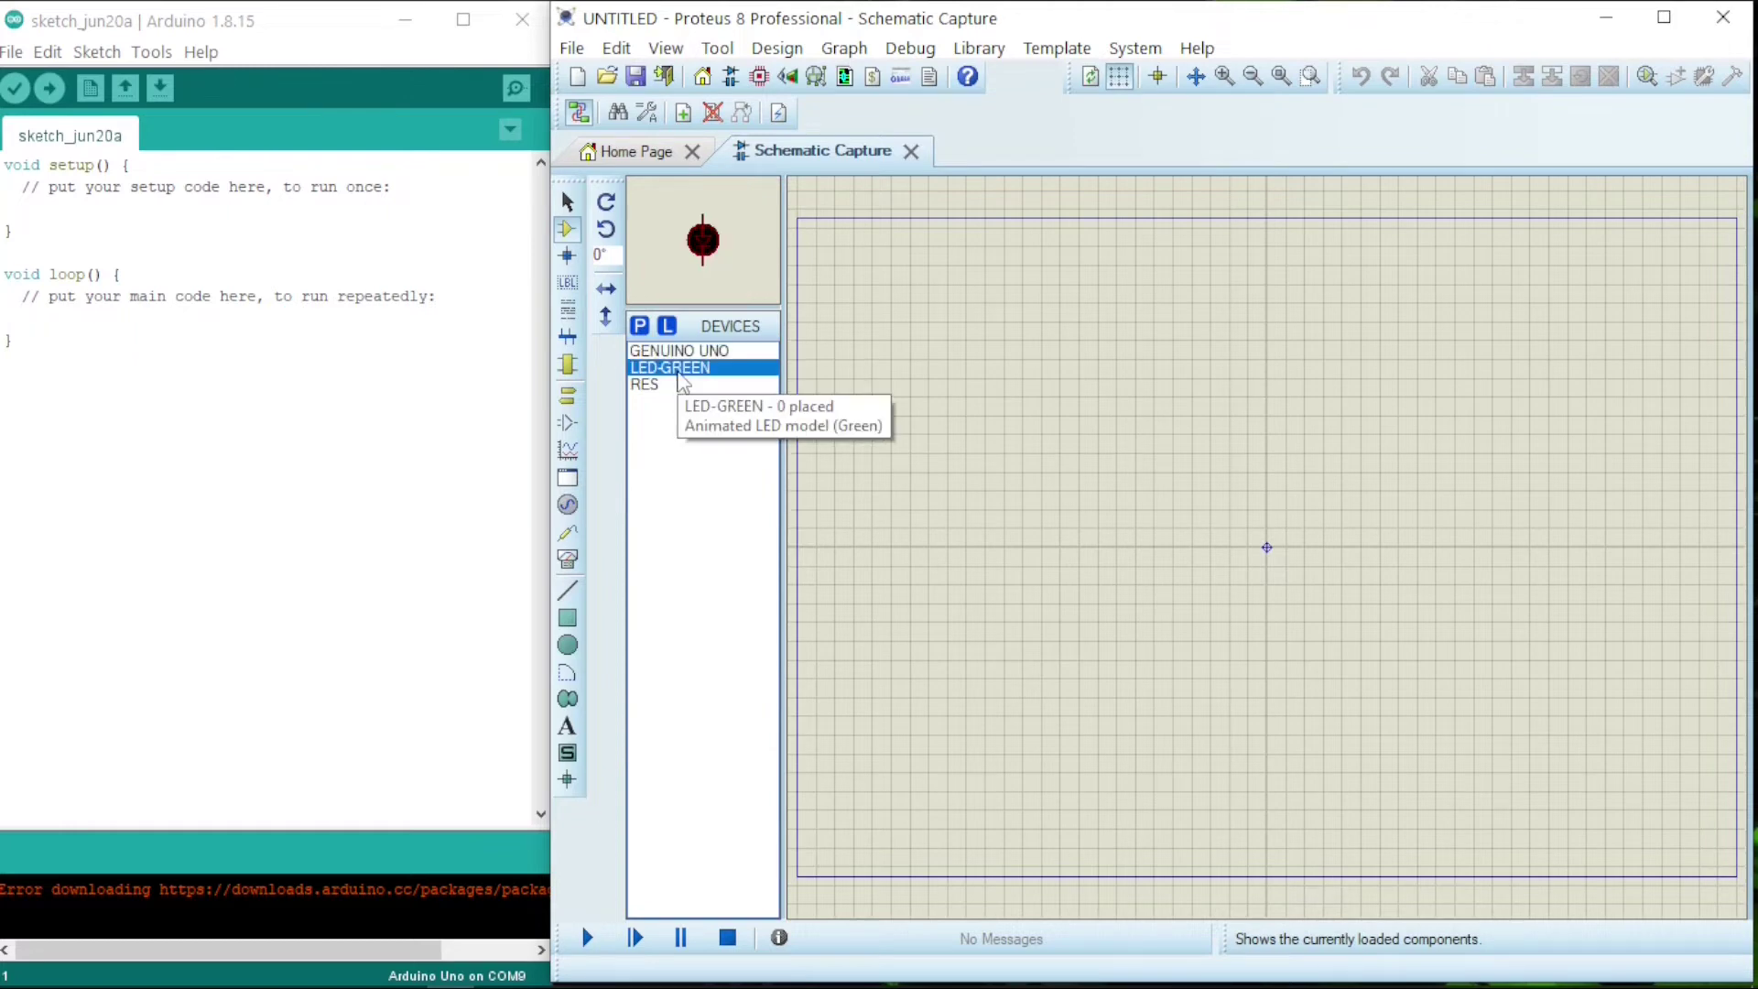
click(677, 352)
click(1053, 385)
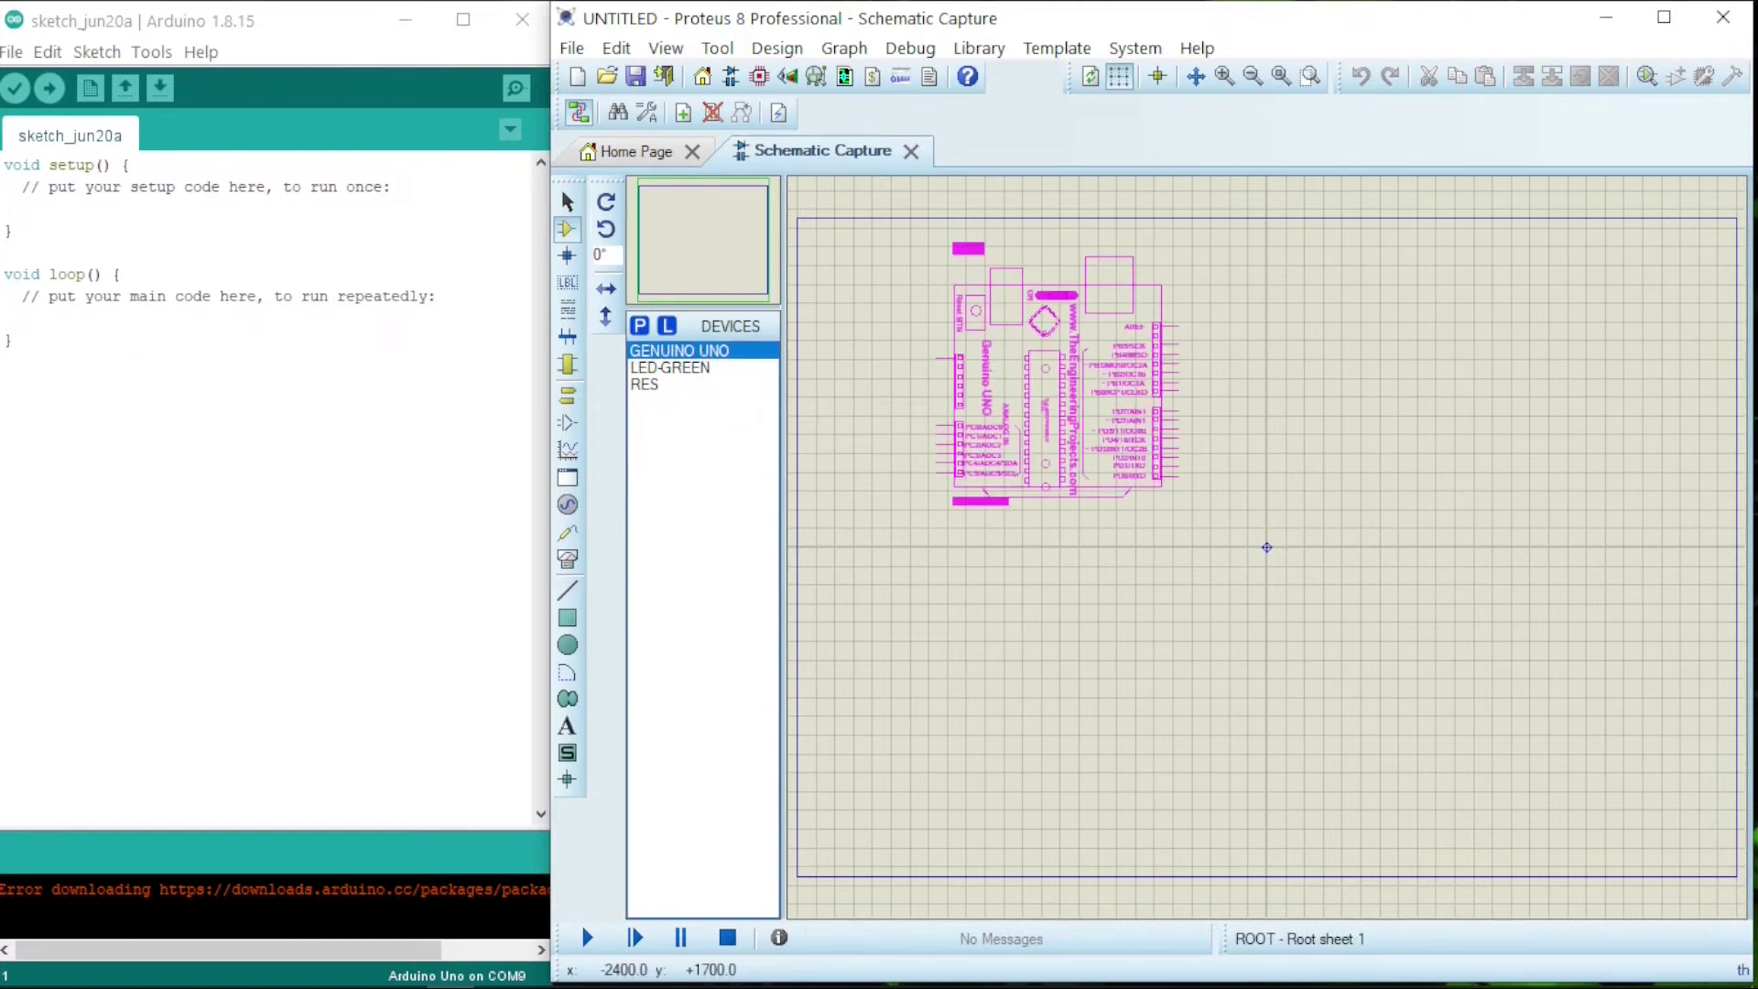
click(992, 418)
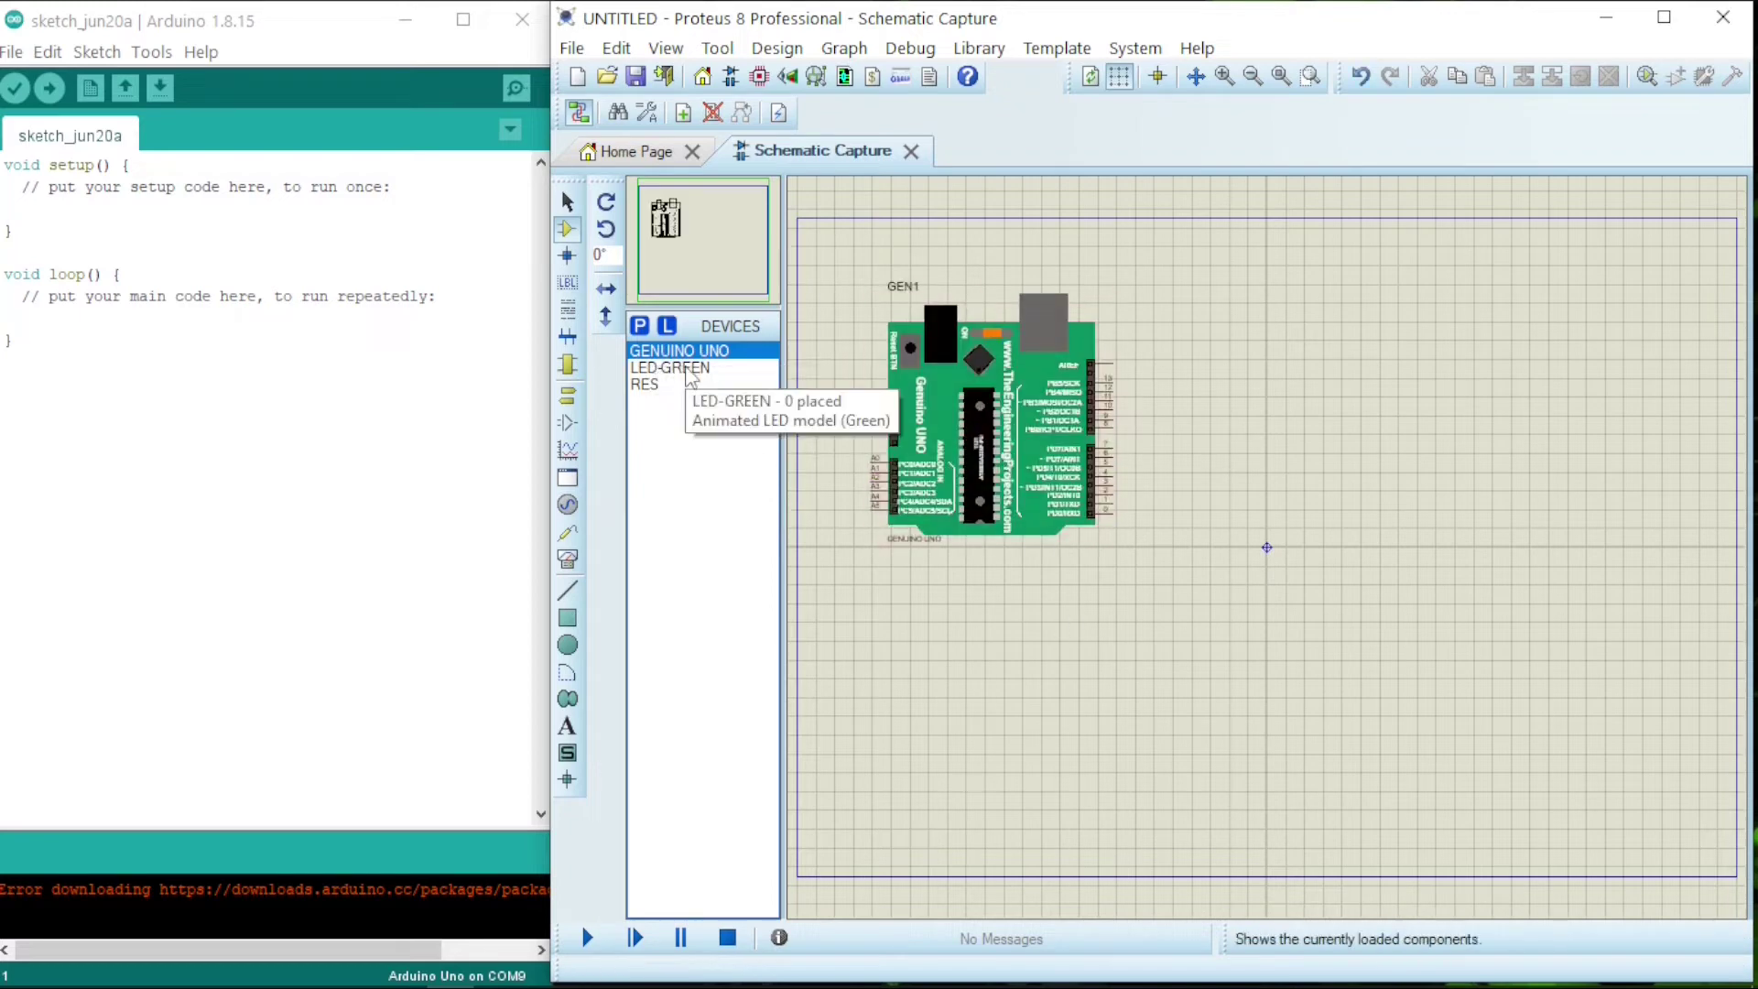
click(670, 367)
click(1186, 500)
click(645, 384)
click(1155, 422)
Step: Wire pin 8 to R1's left end and R1's right end to the LED's top pin
scroll(1118, 423, up, 2)
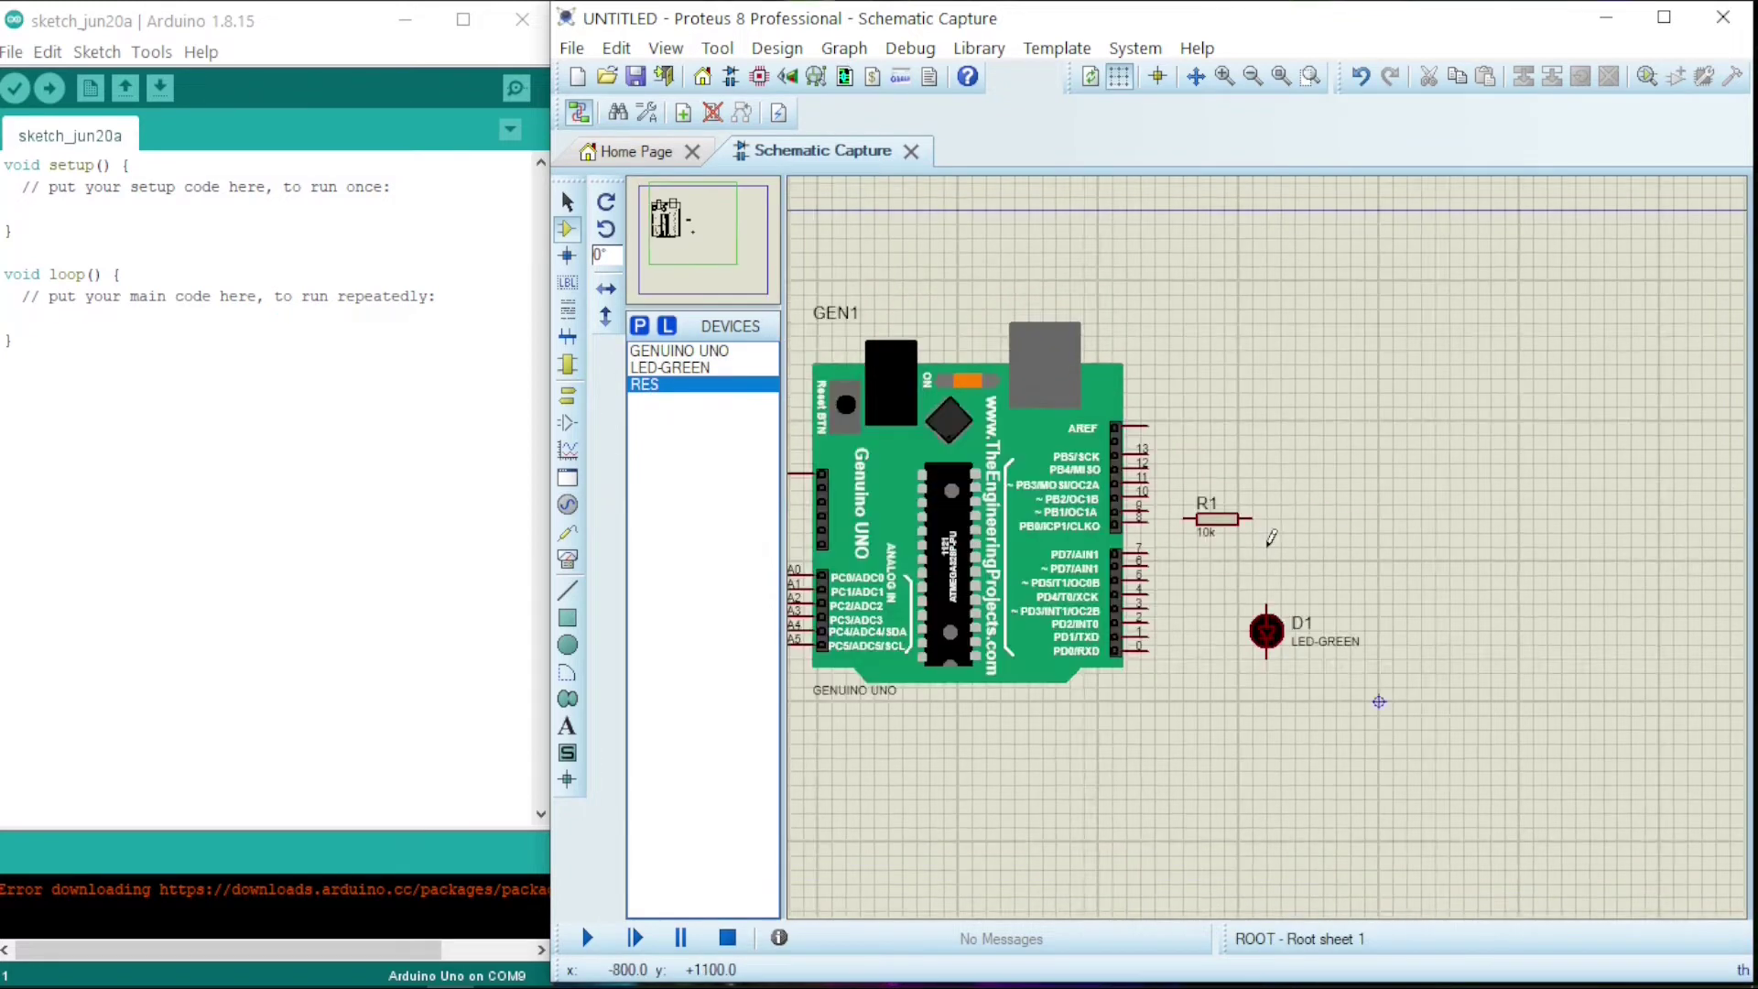
click(1200, 492)
click(1247, 484)
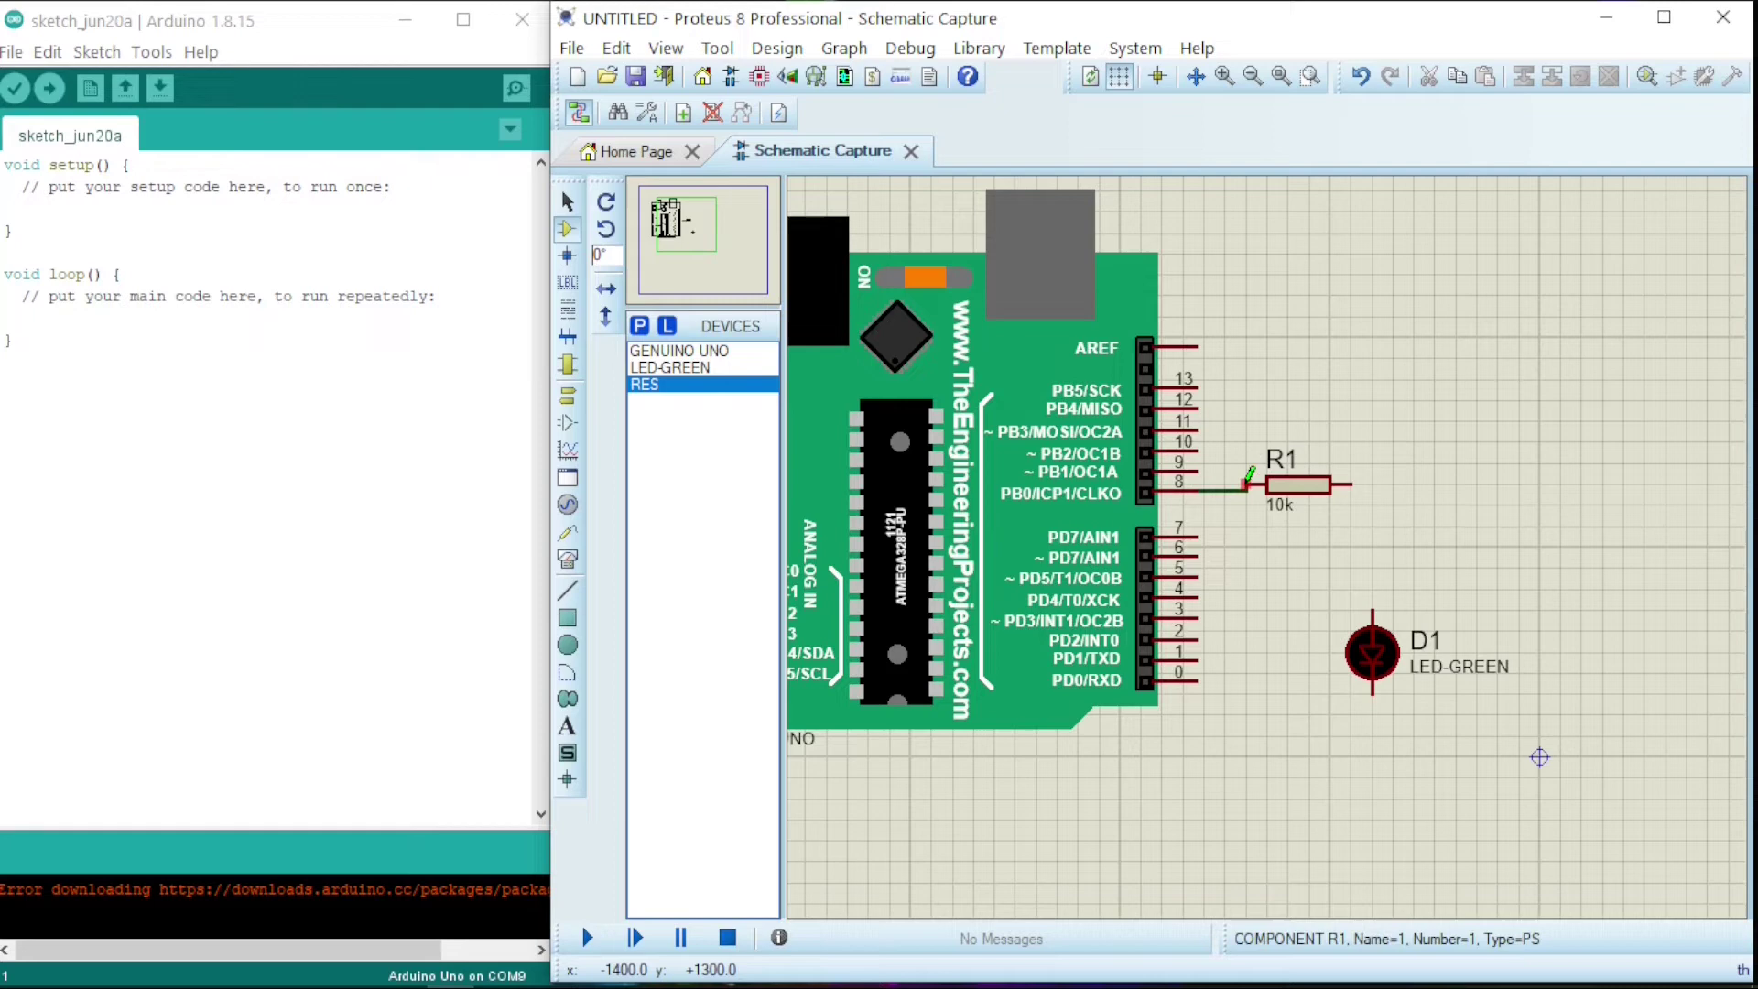
click(1351, 484)
click(1371, 613)
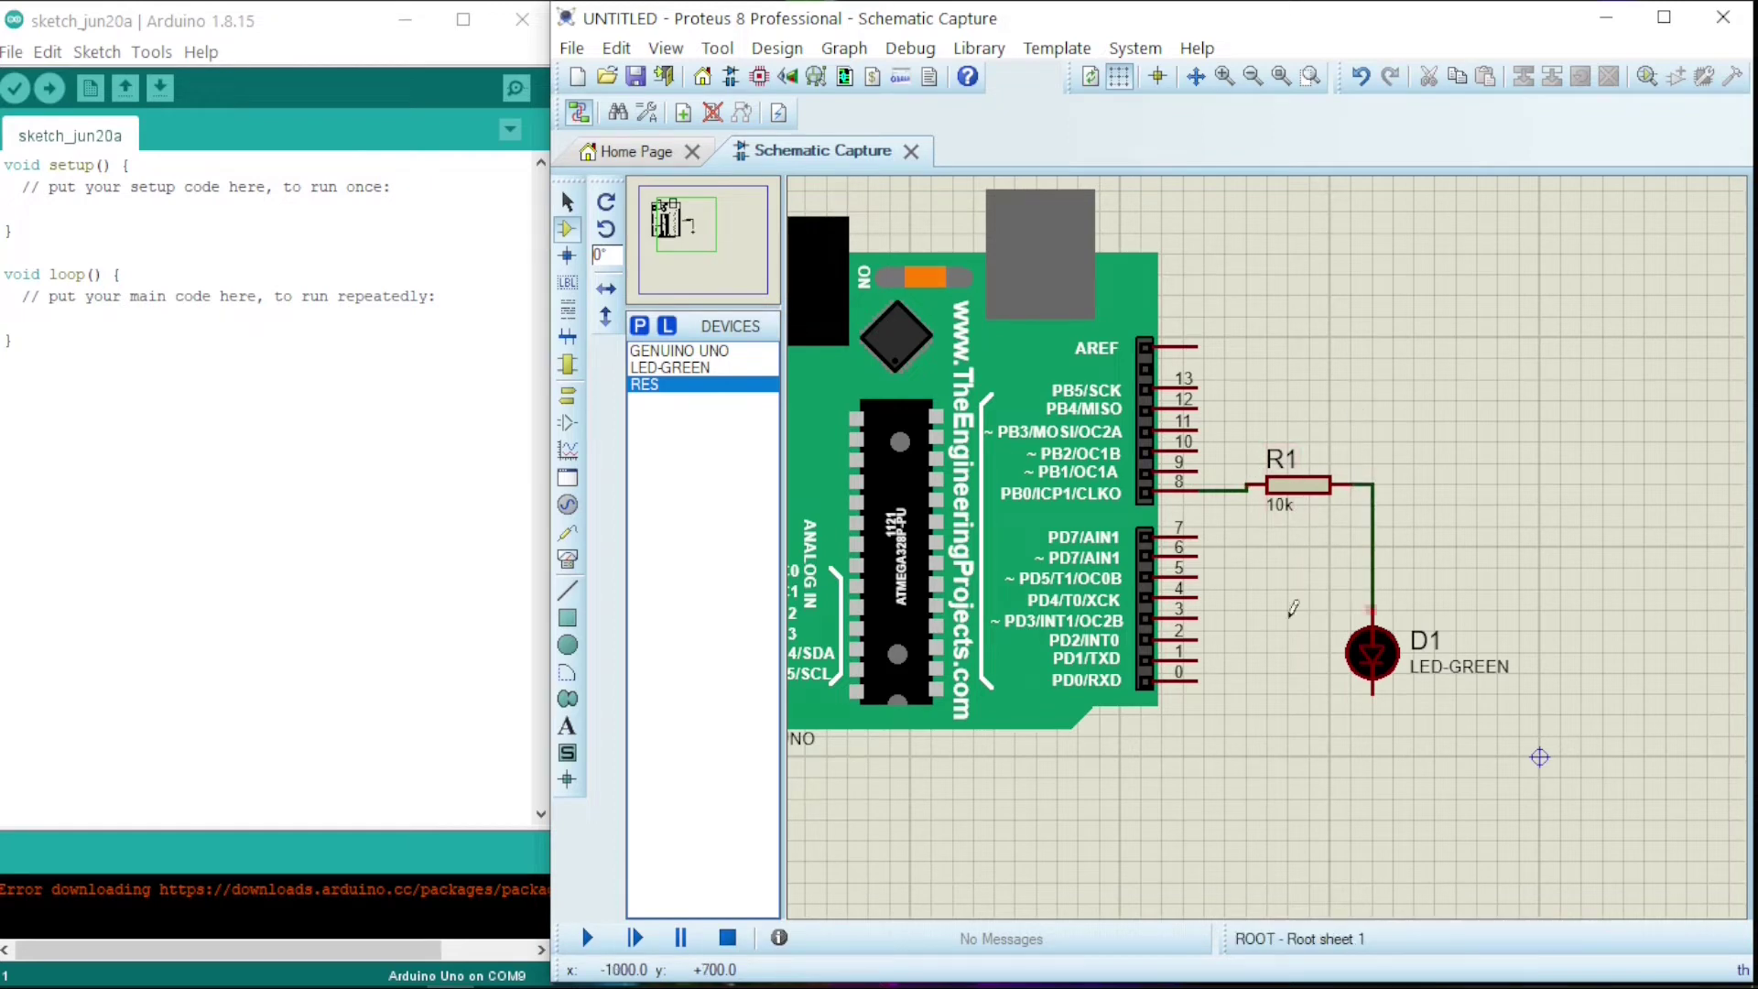
Step: Place a ground terminal below the LED and wire the LED's lower pin to it
click(575, 403)
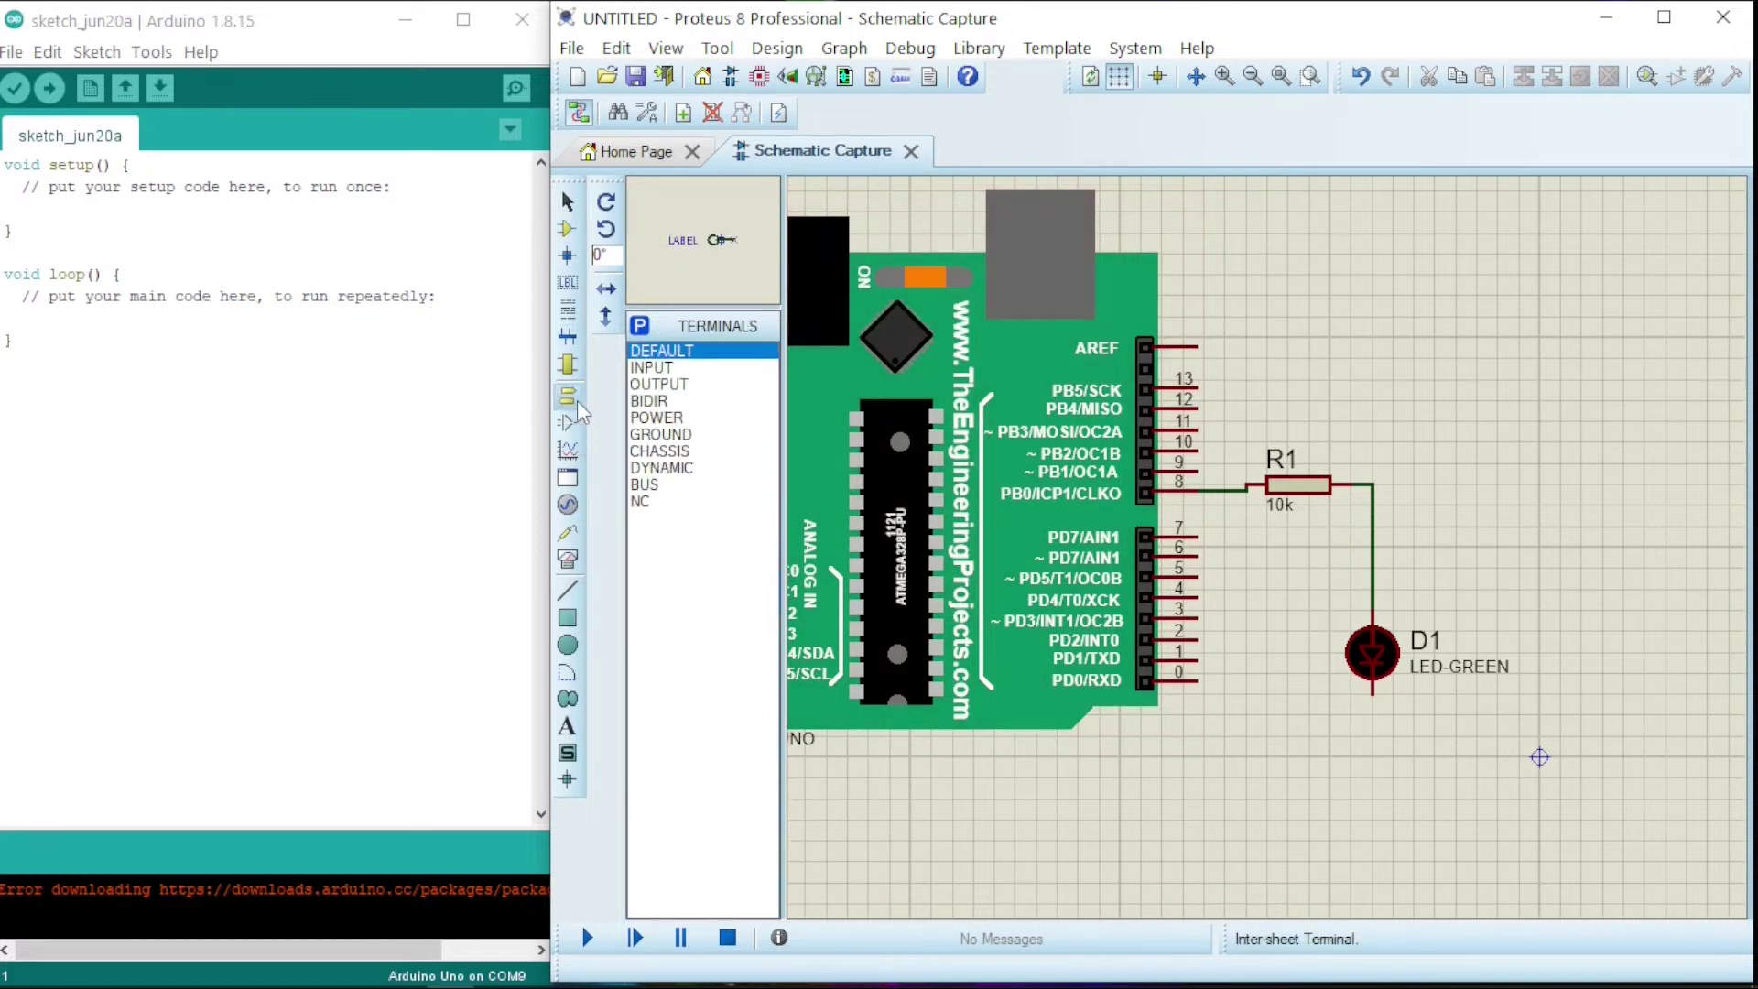
click(659, 435)
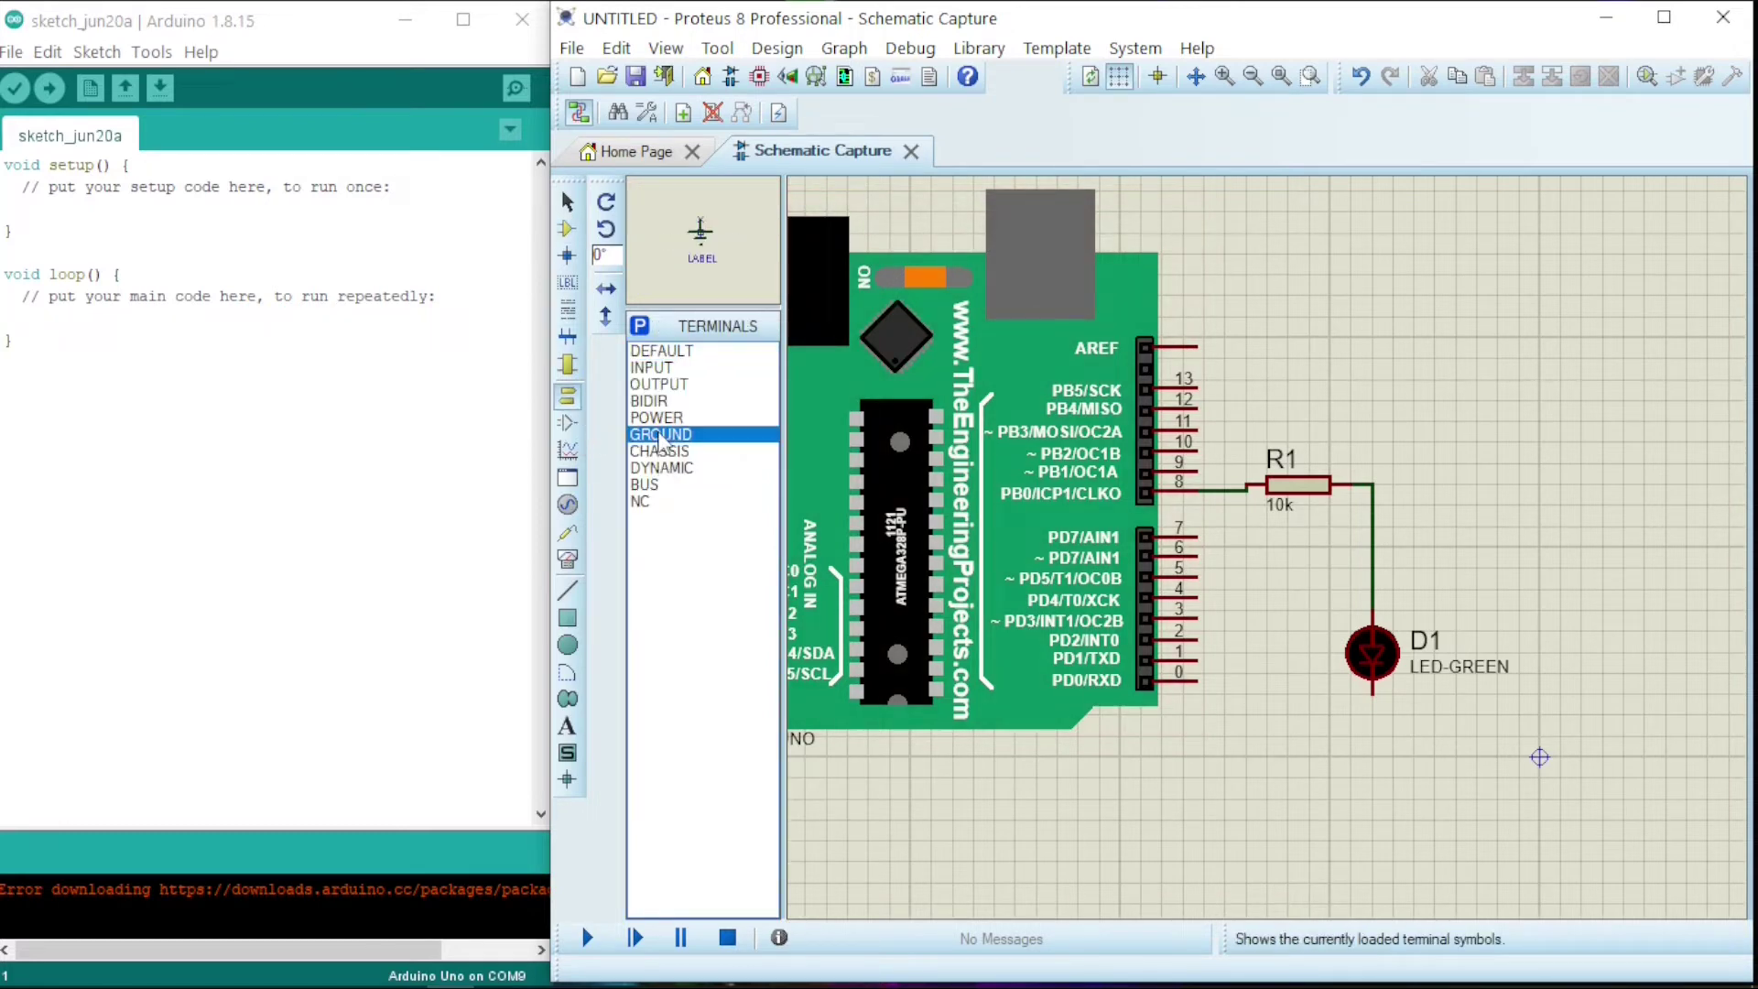
click(1370, 758)
click(1371, 696)
click(1371, 740)
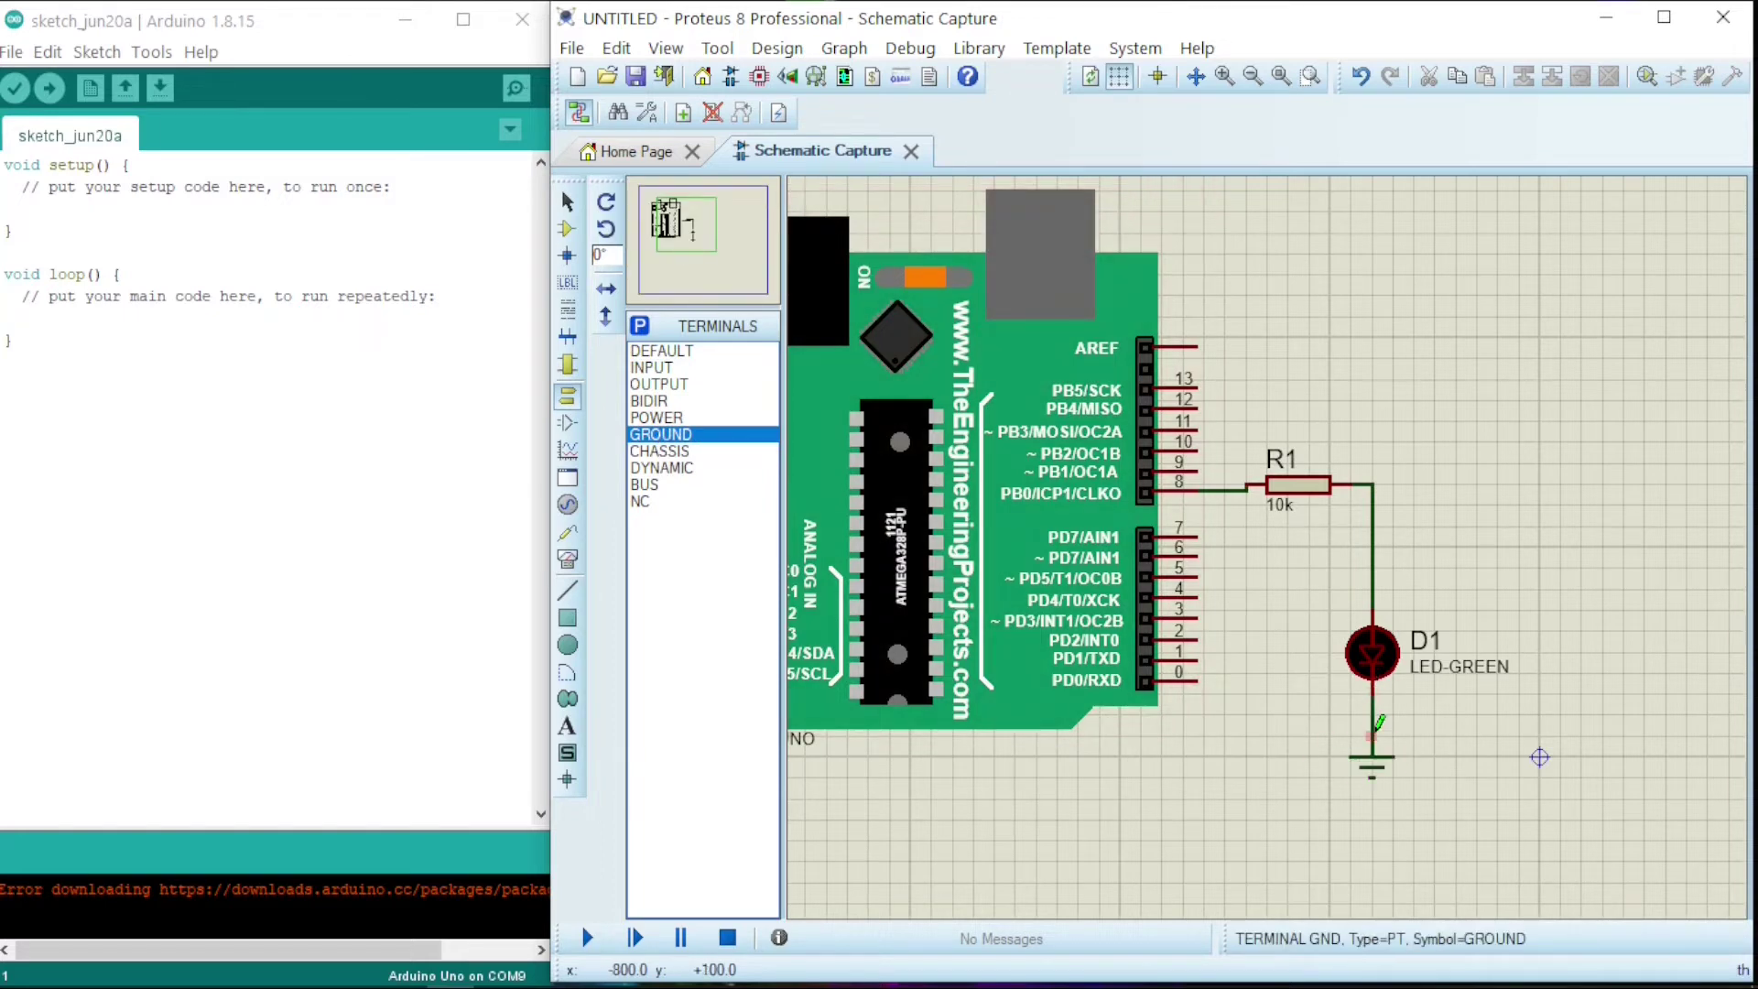
Step: Hide the green LED D1's reference and value labels
double_click(1373, 652)
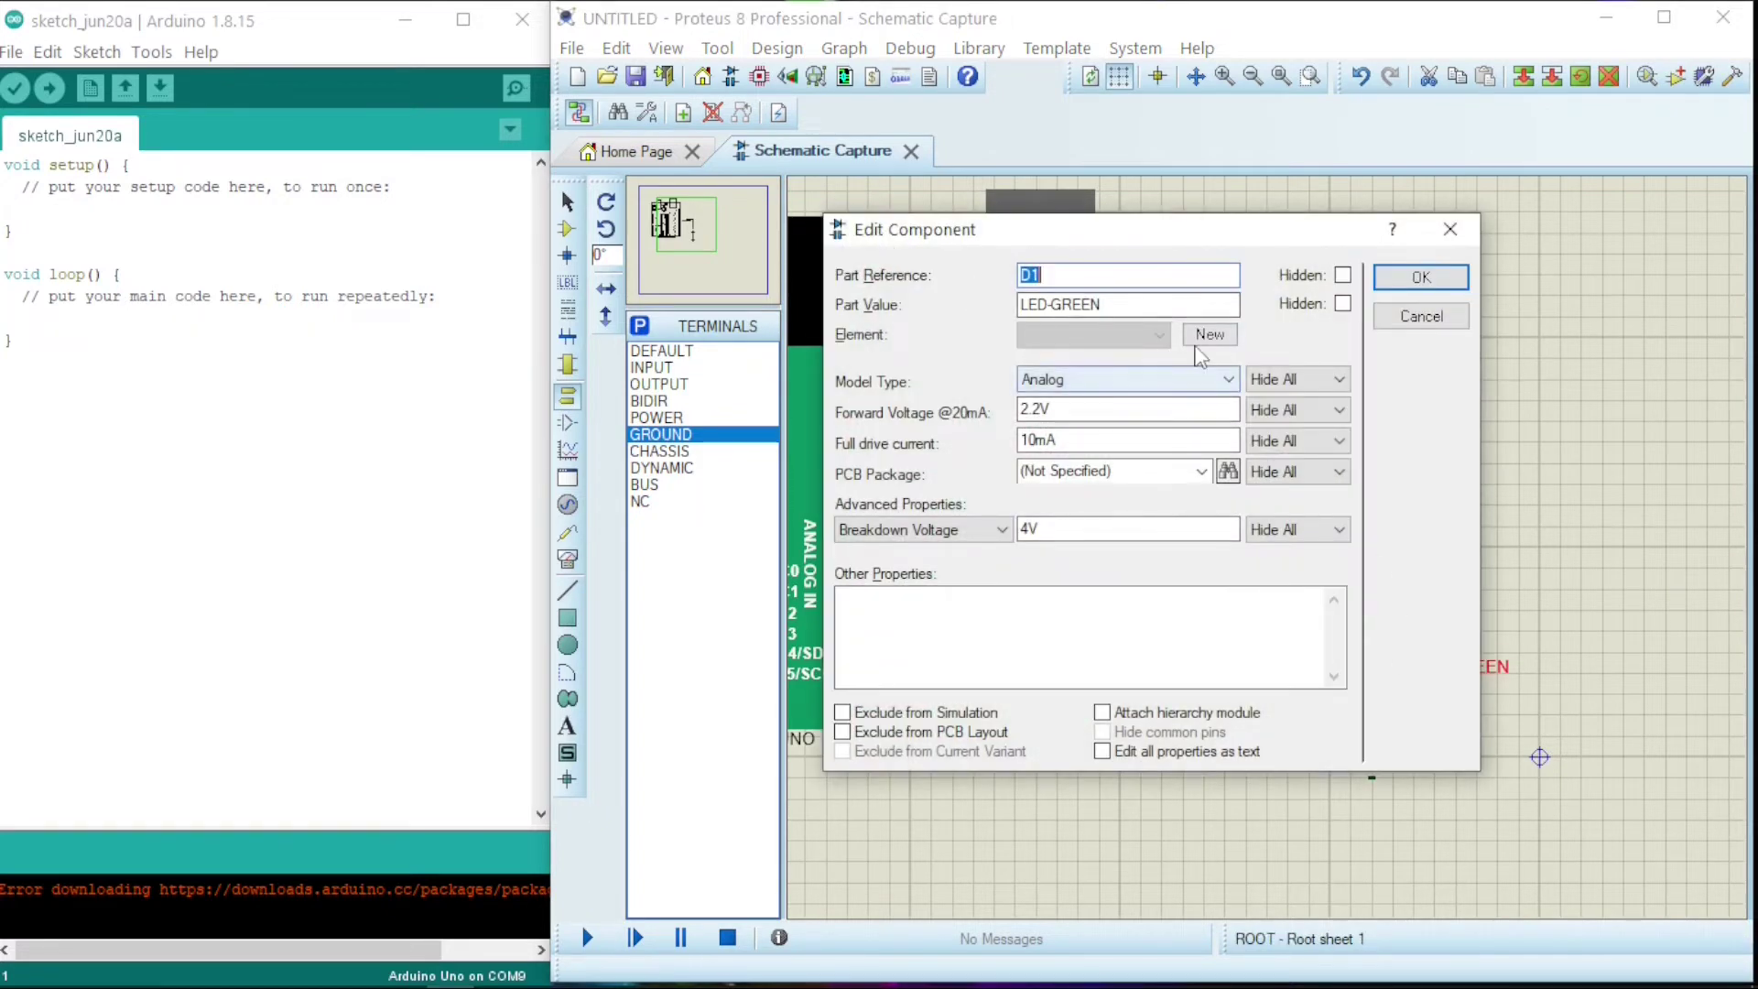
click(1343, 276)
click(1343, 303)
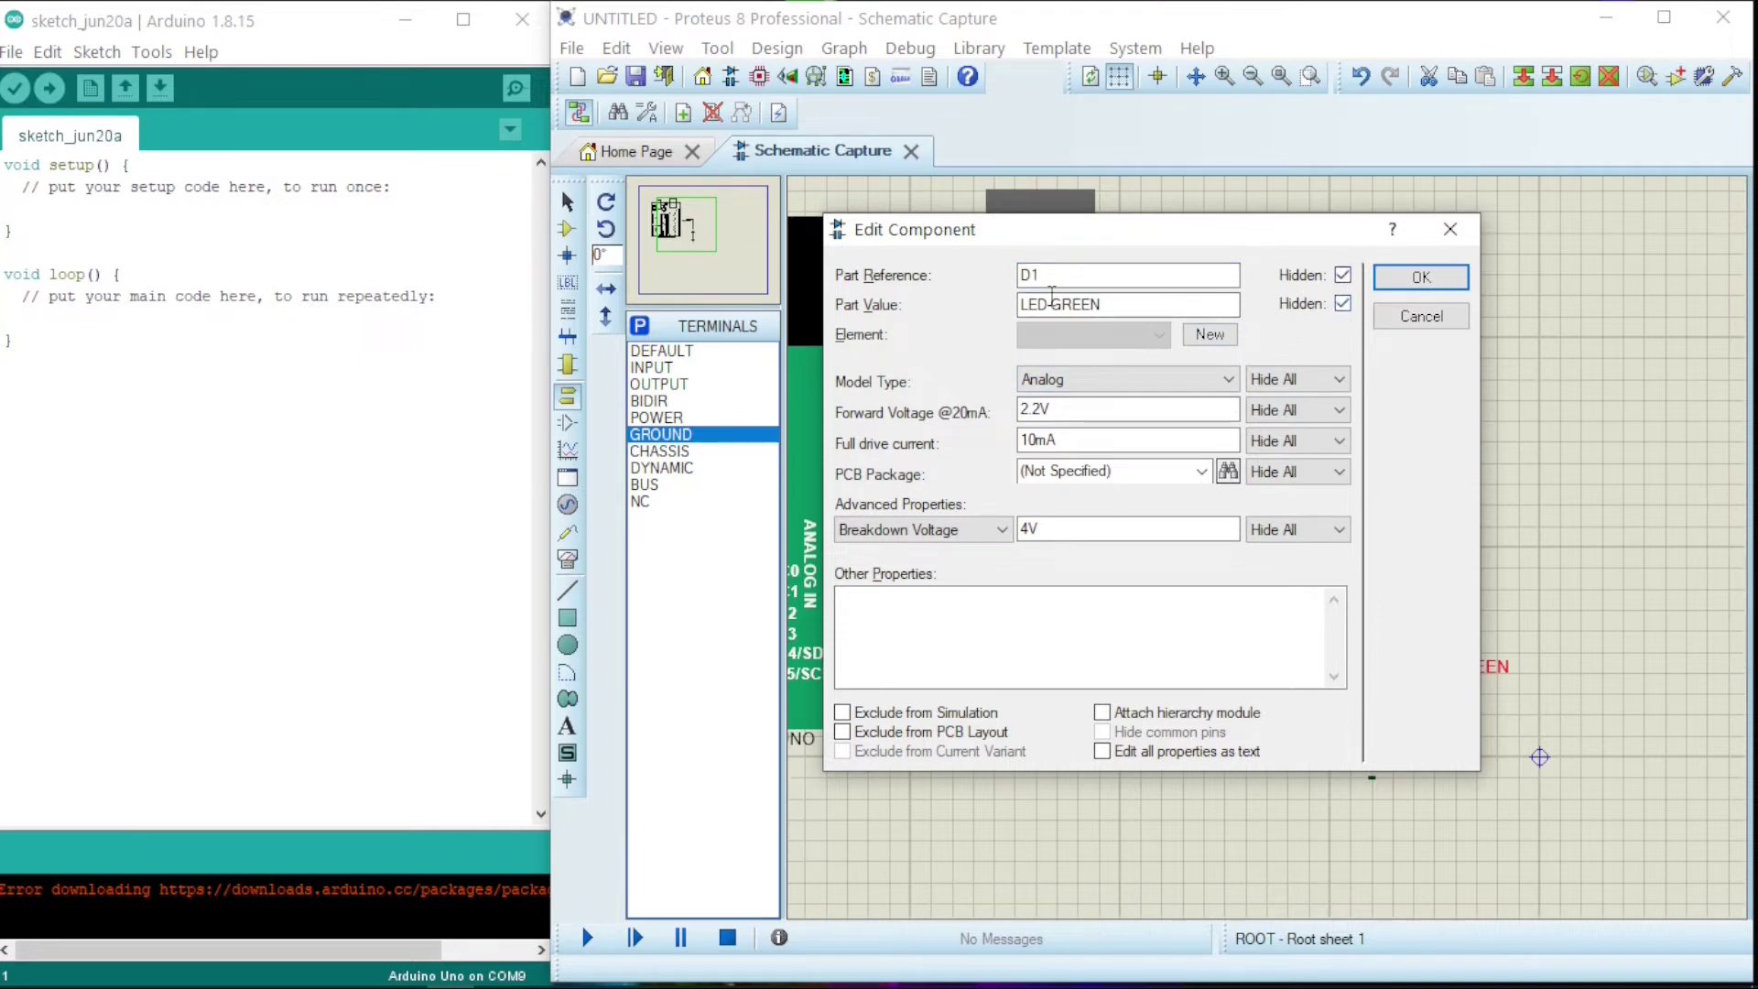
click(1420, 277)
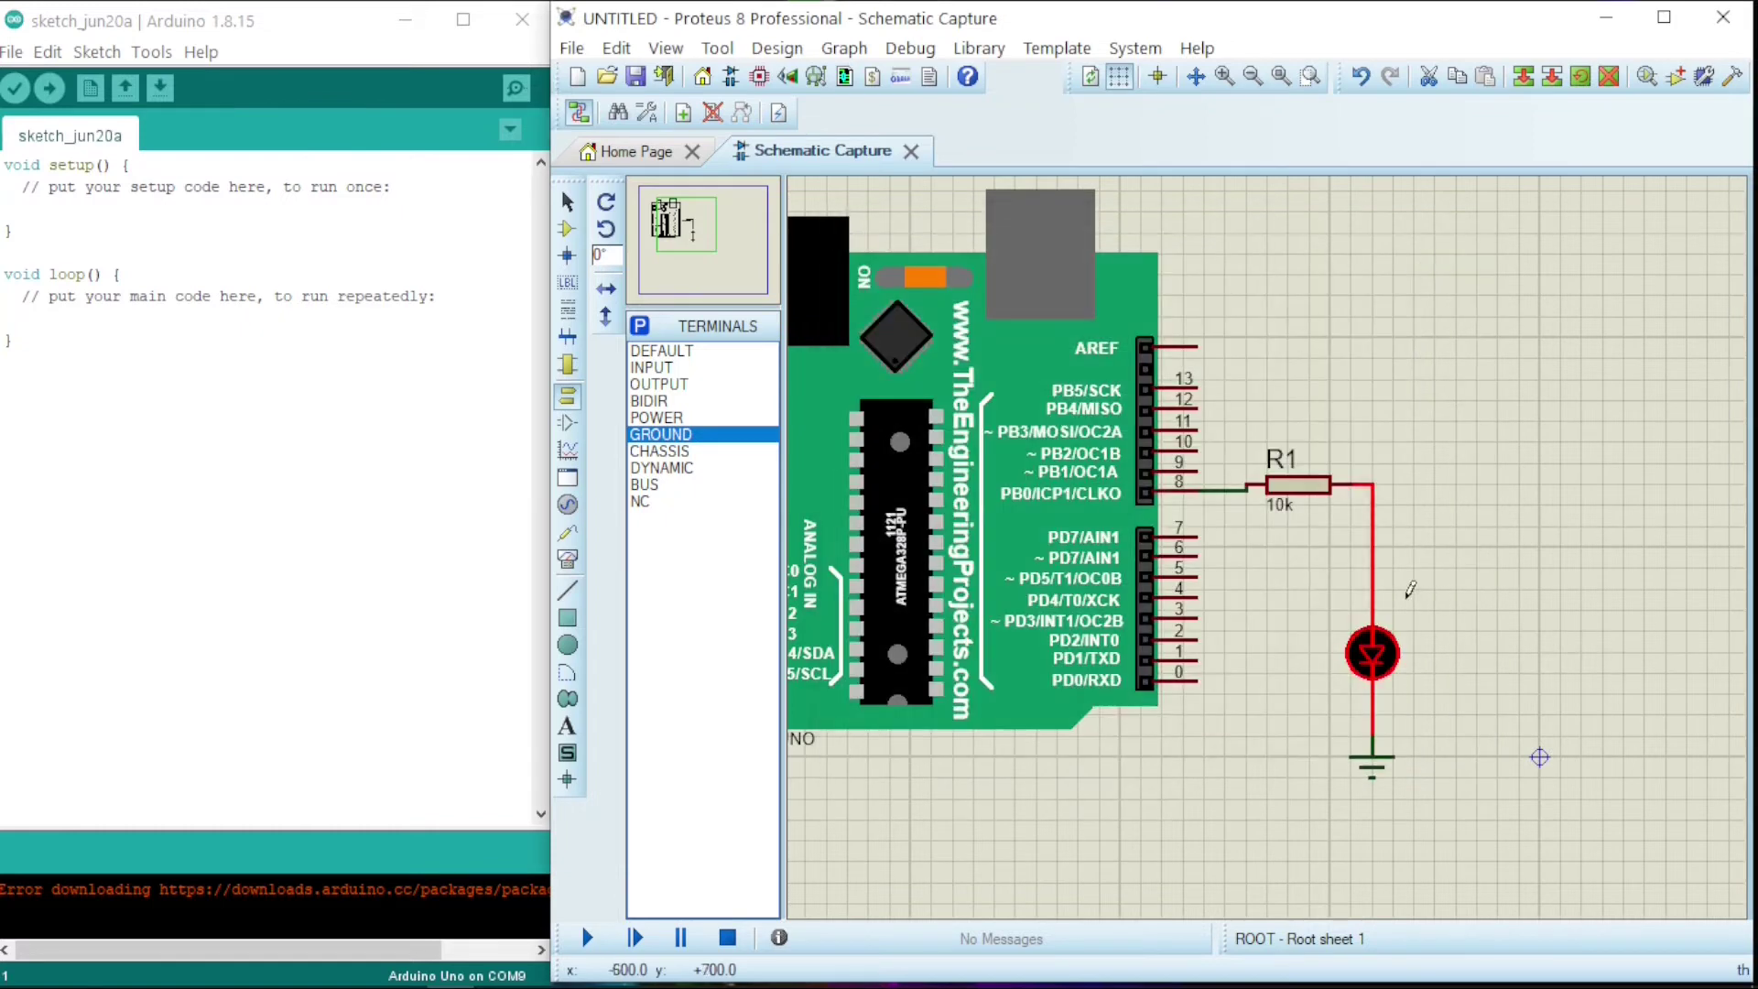
Step: Change resistor R1's resistance from 10k to 230
double_click(1285, 496)
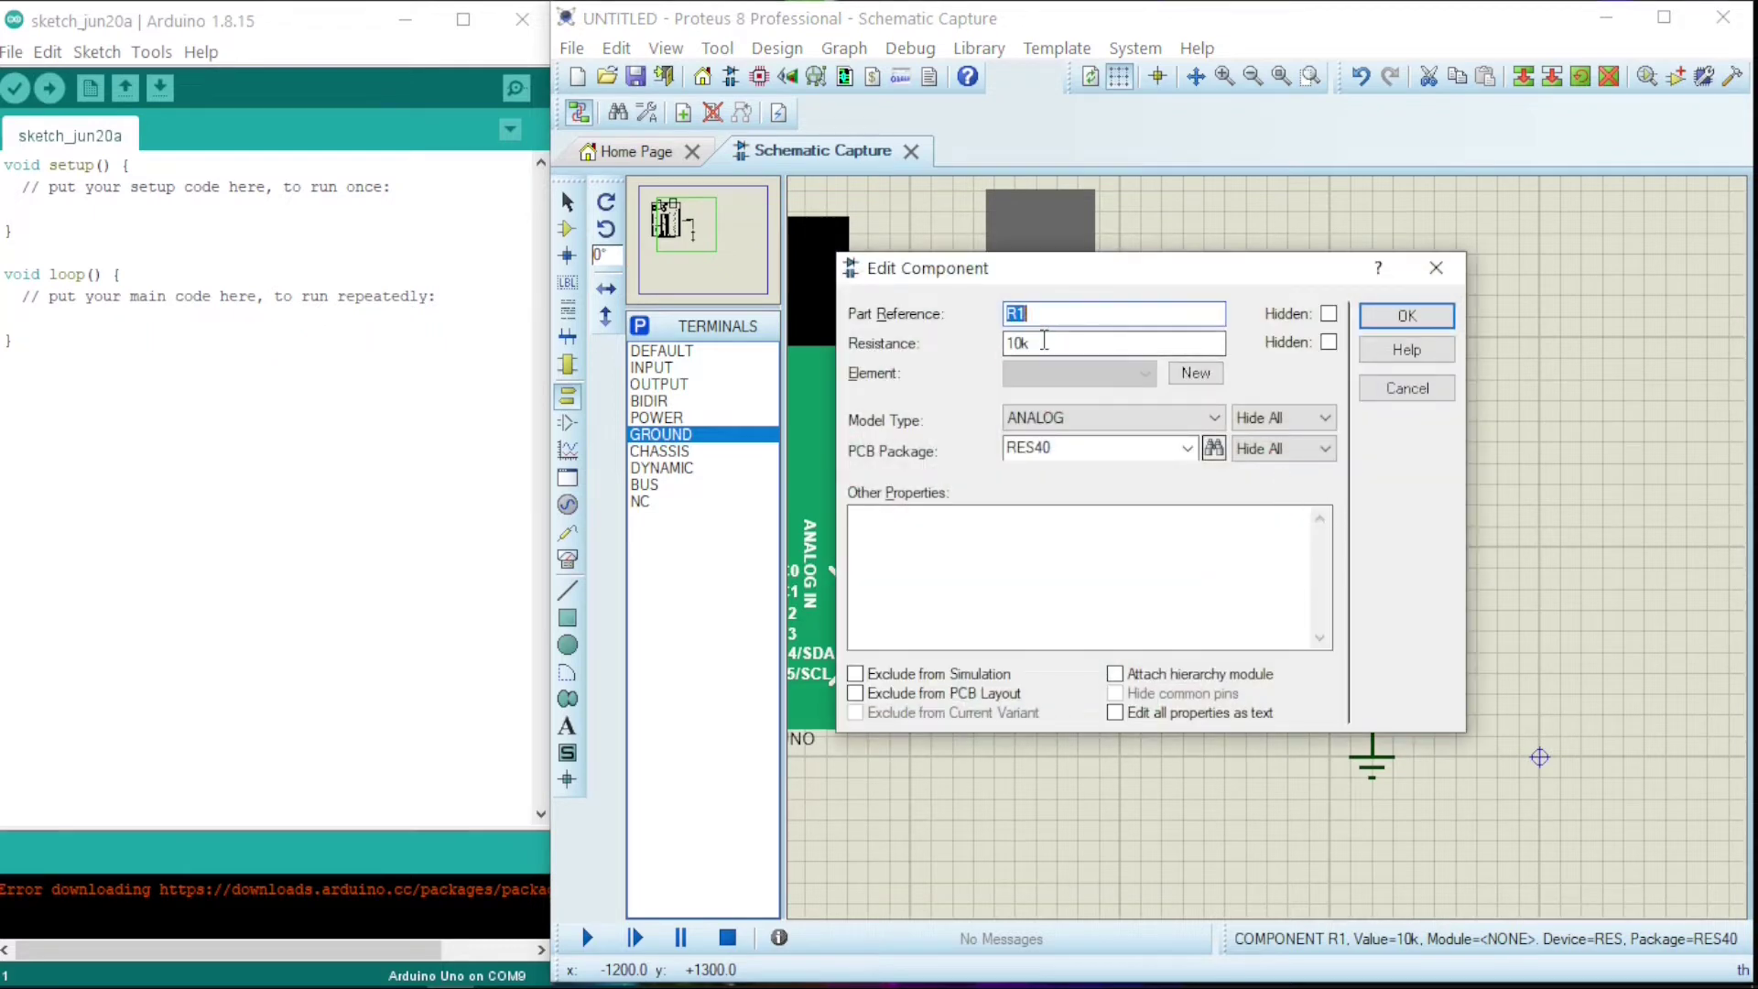
double_click(1021, 343)
text(230)
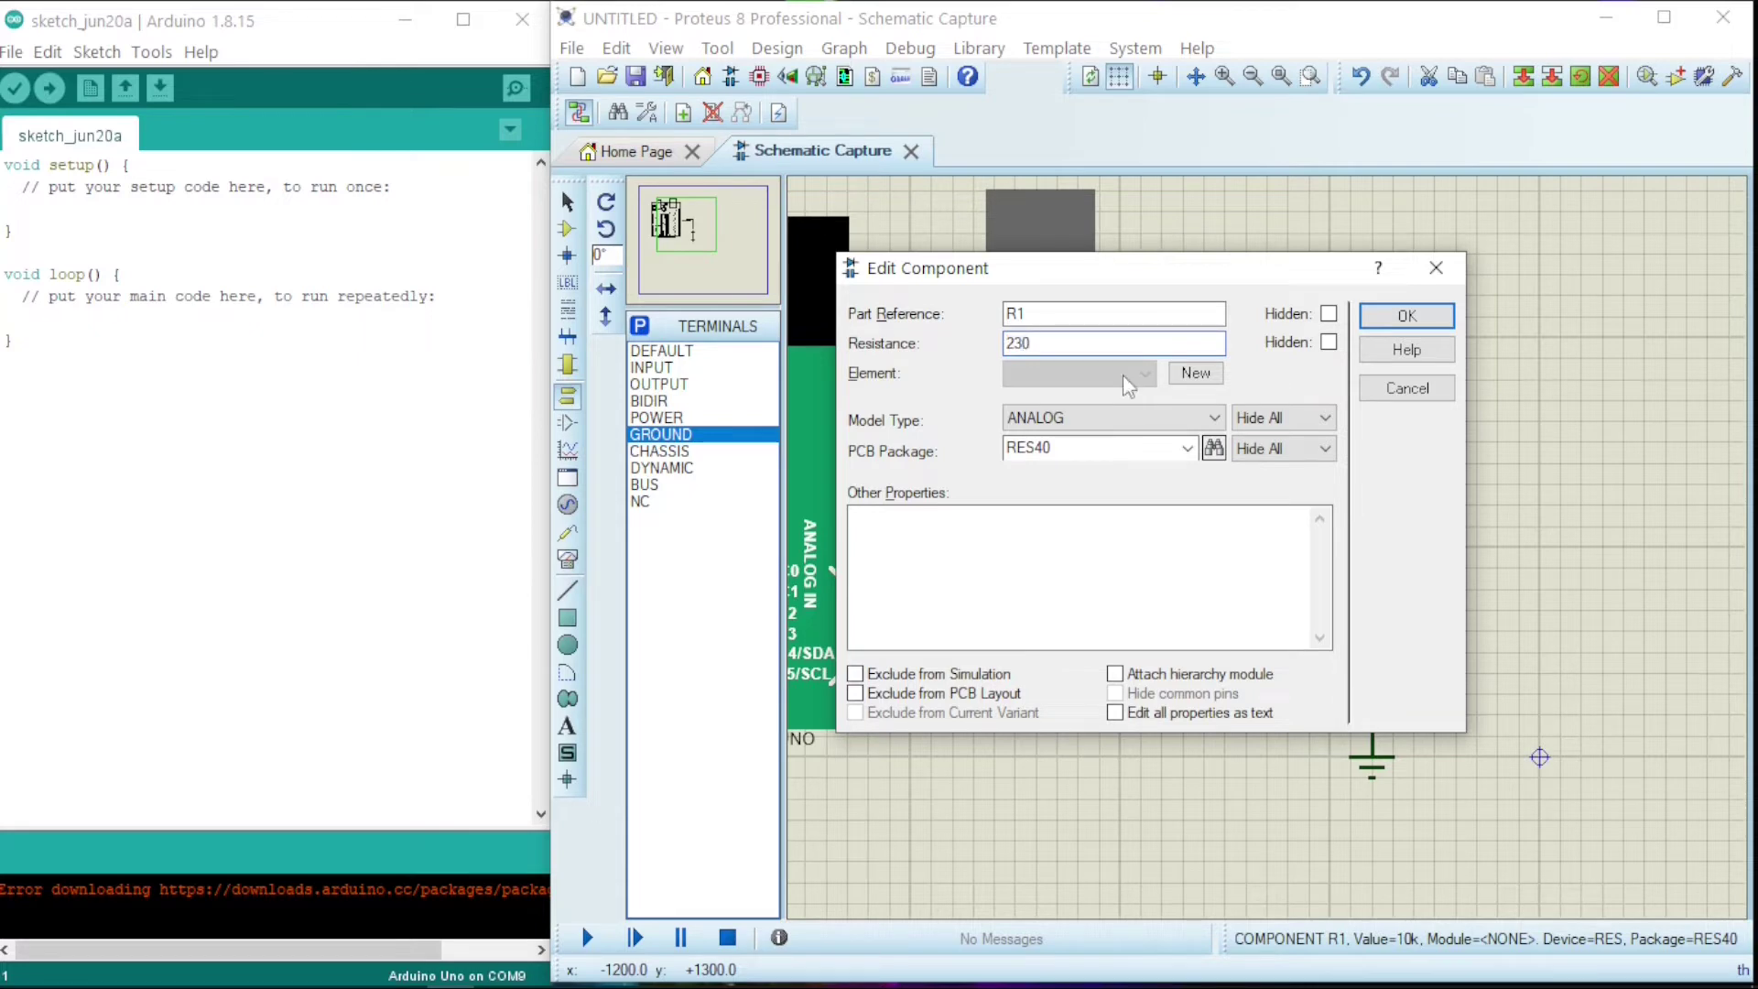
click(1394, 313)
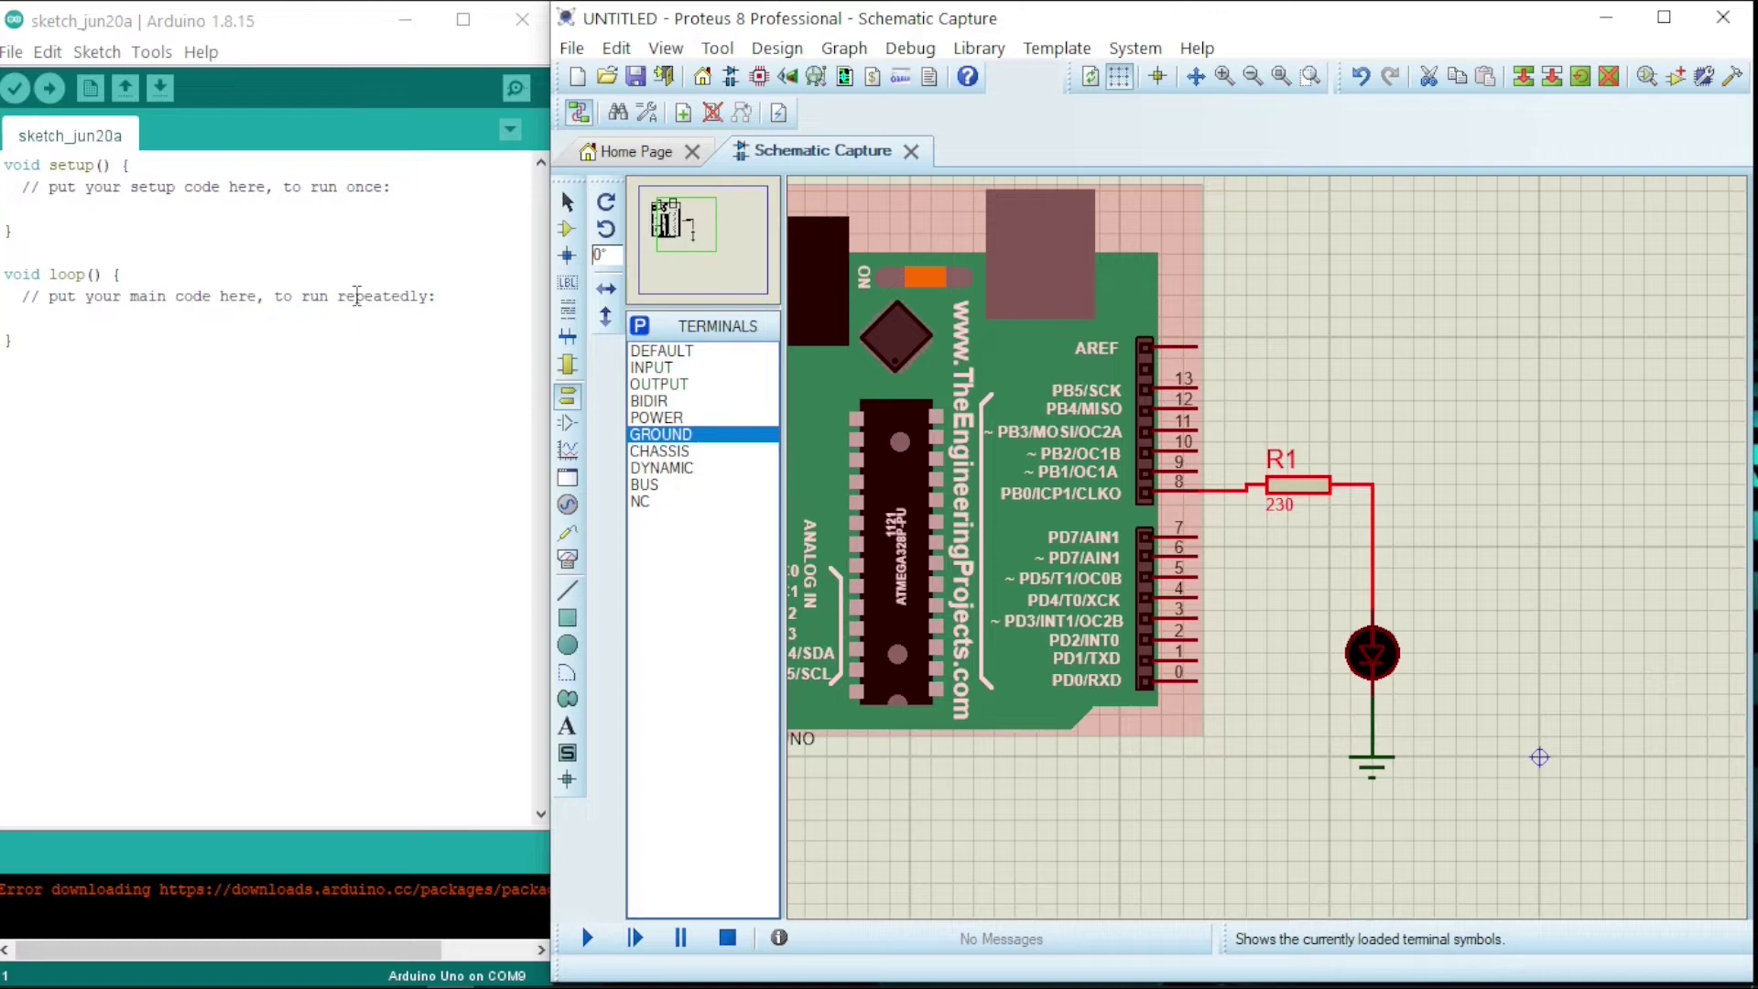
click(269, 358)
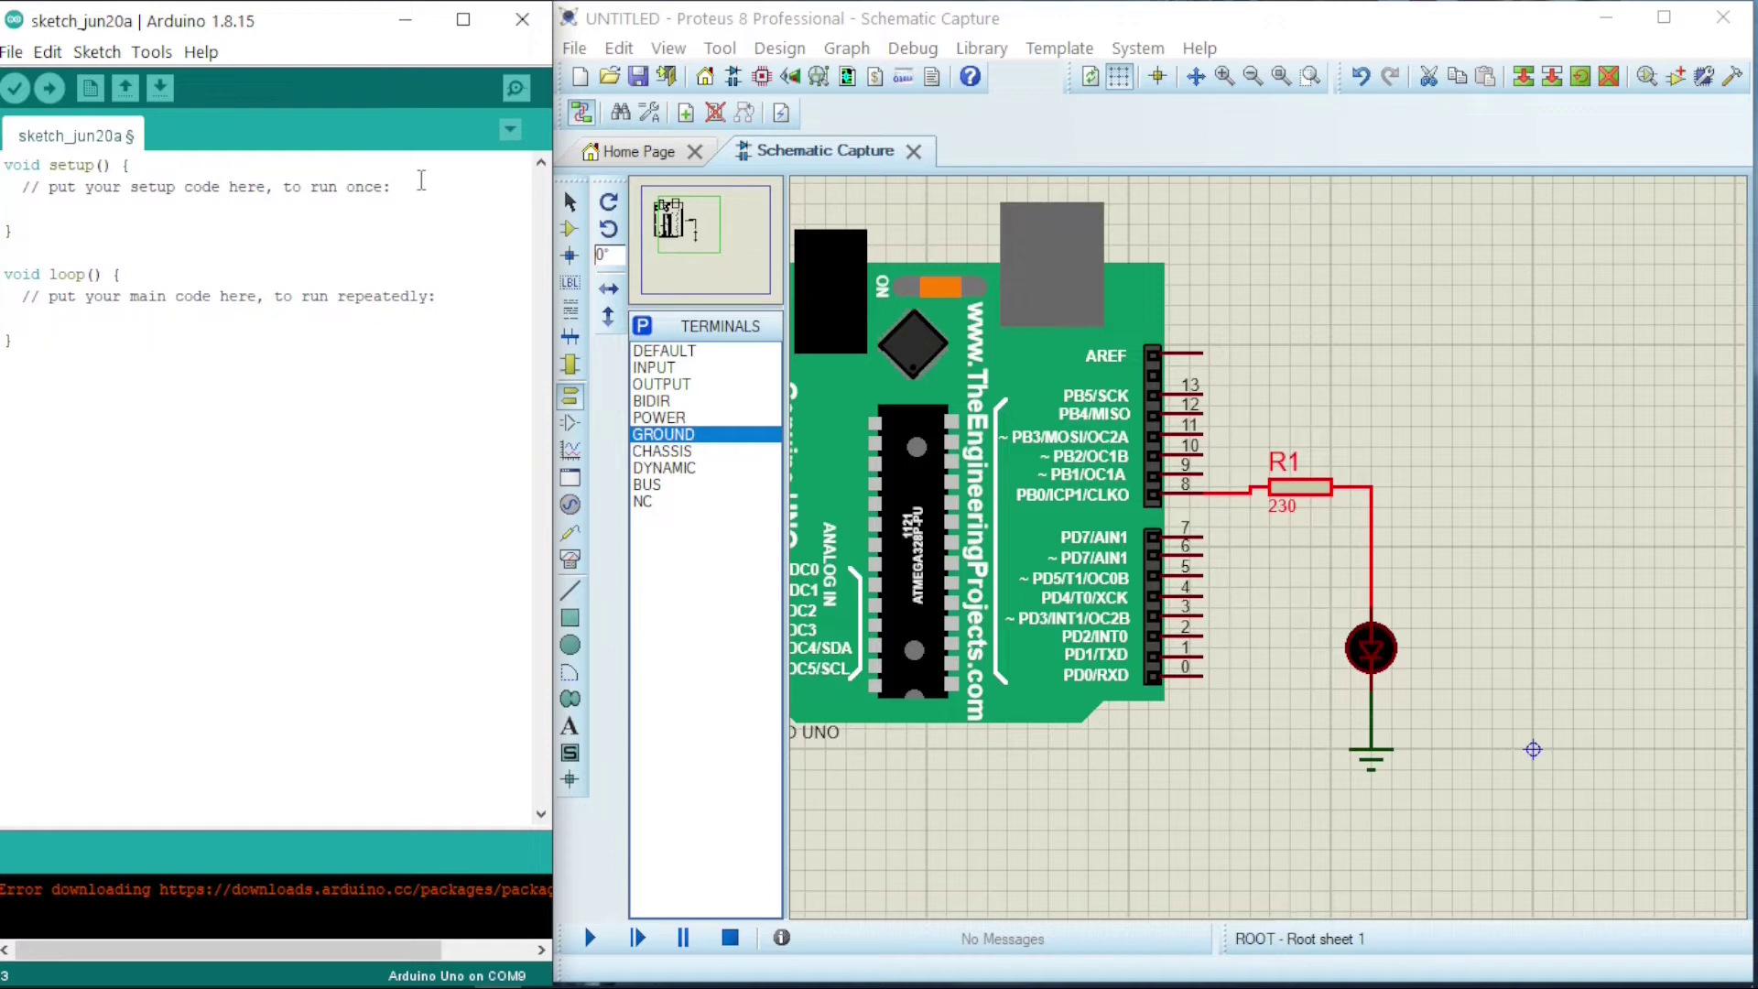
Step: Replace the setup() comment with pinMode(8,OUTPUT); and digitalWrite(8,HIGH);
drag(393, 187, 4, 189)
key(BackSpace)
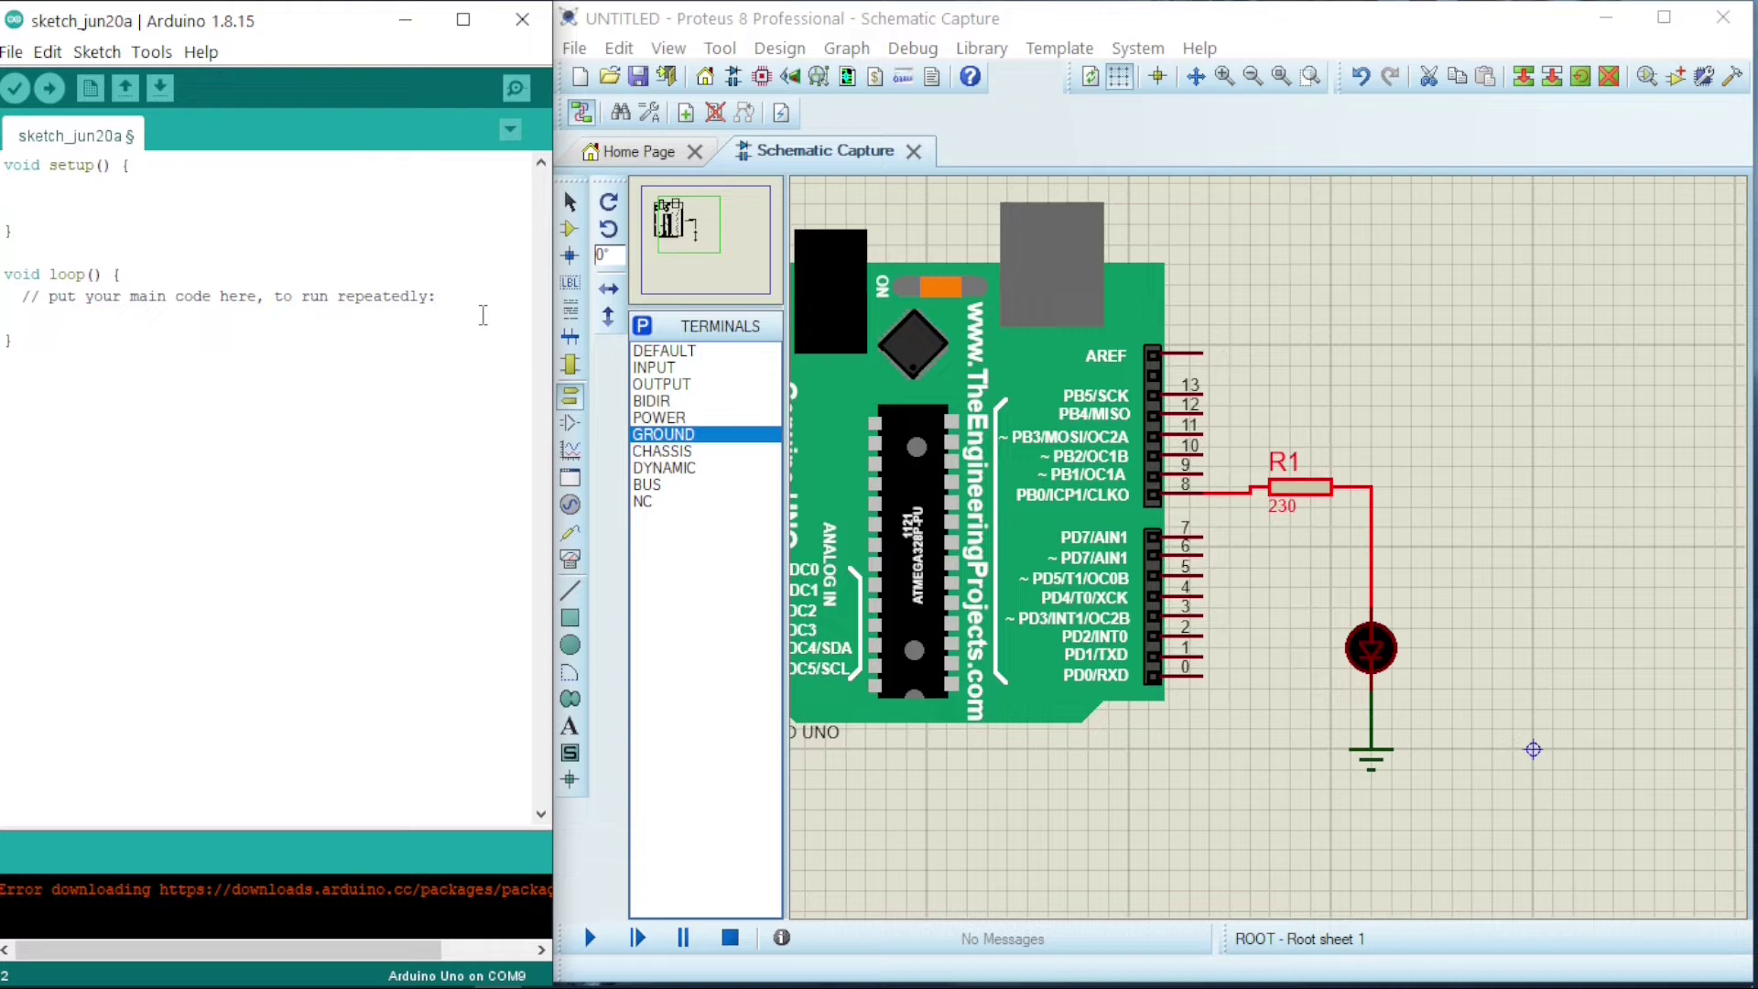
text(pinMode)
text(,OUTPUT))
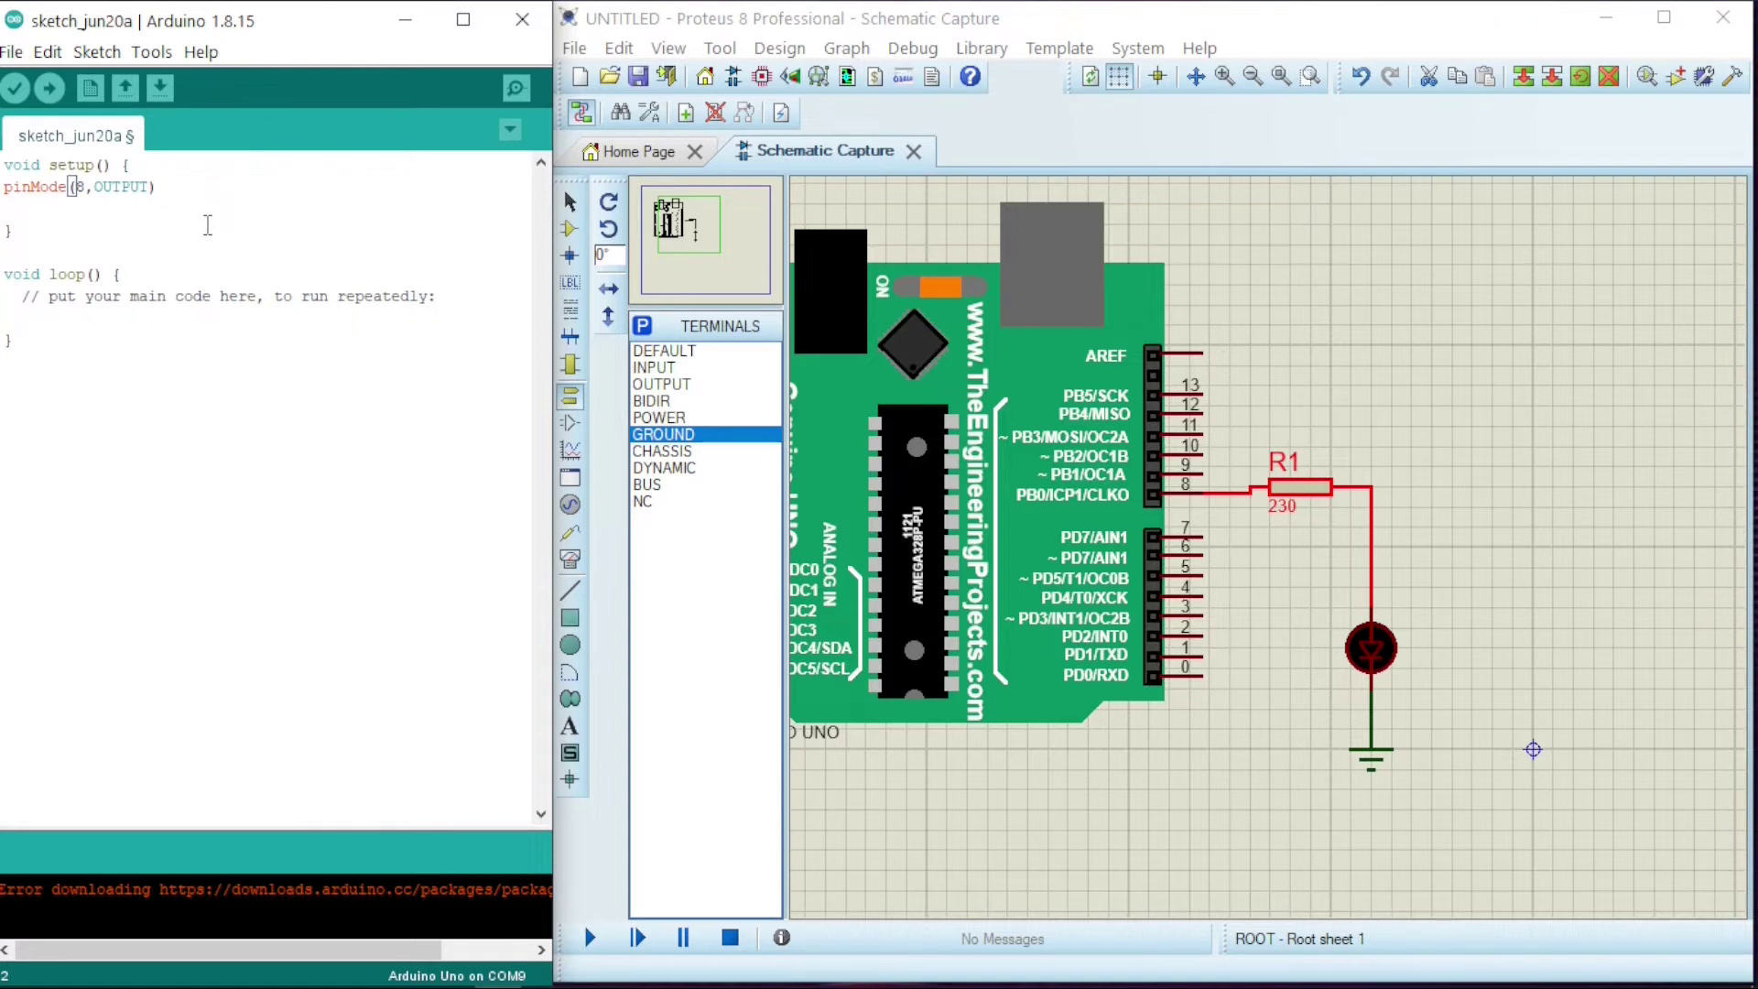
text(;)
key(Return)
key(Return)
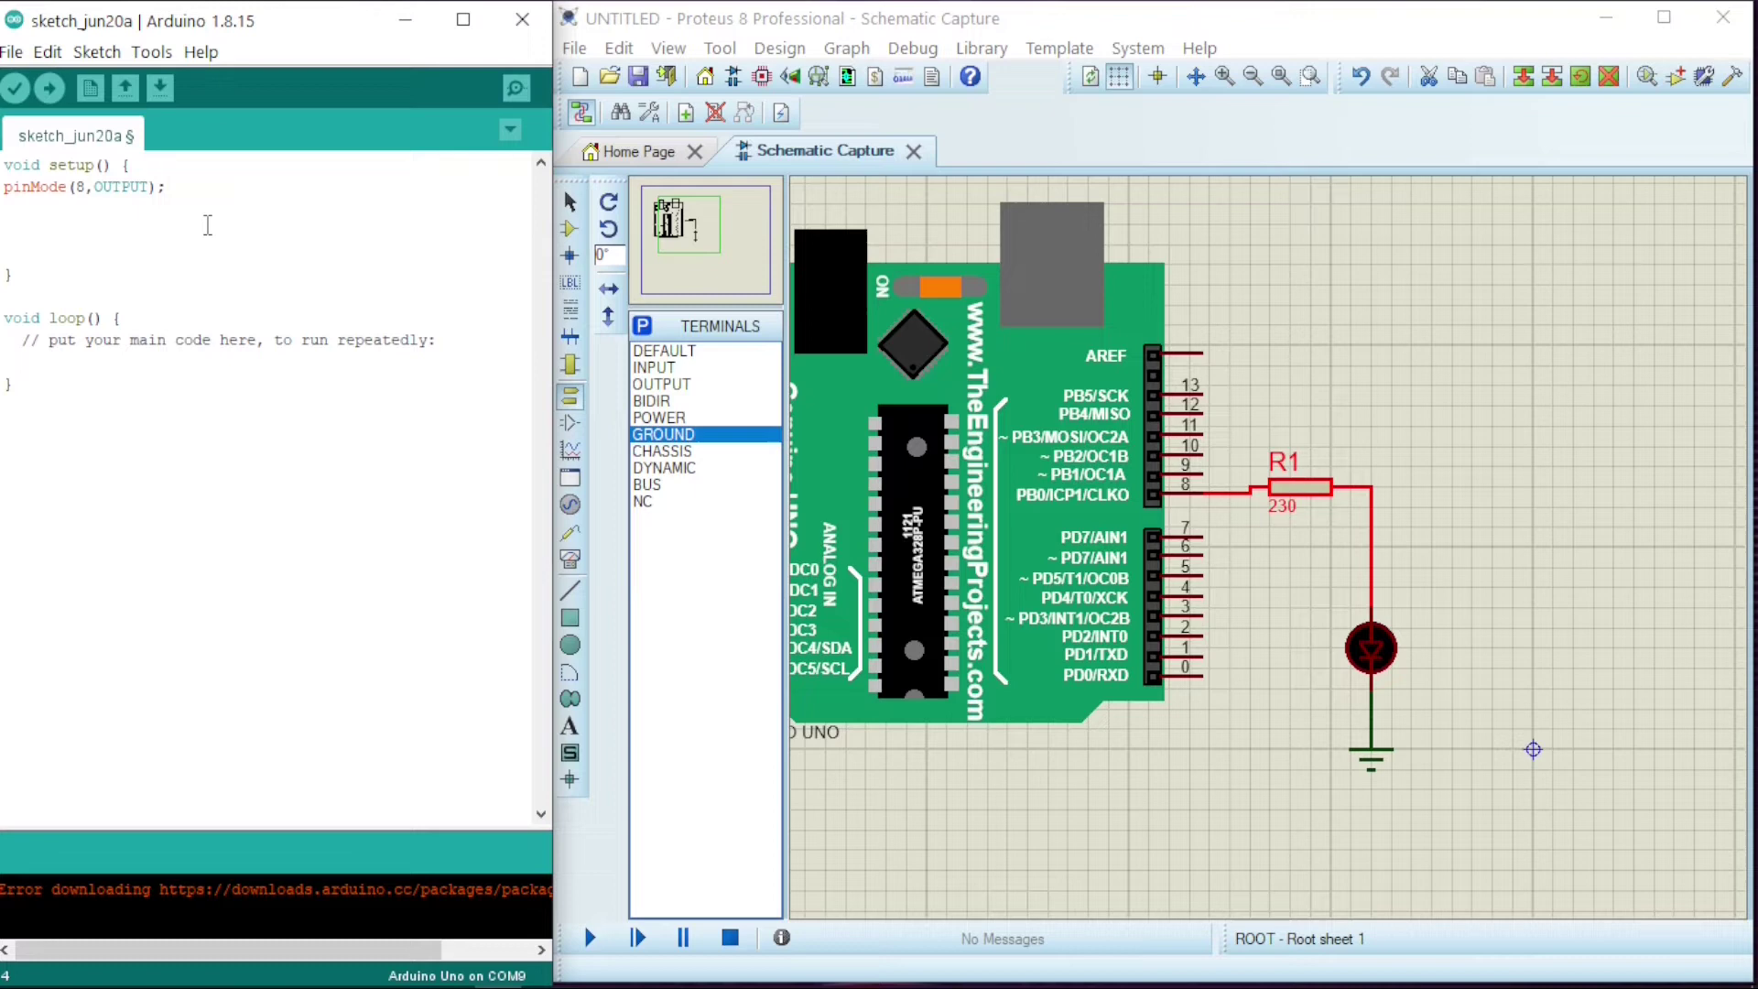
text(digitalWrite(8,)
text(HIGH);)
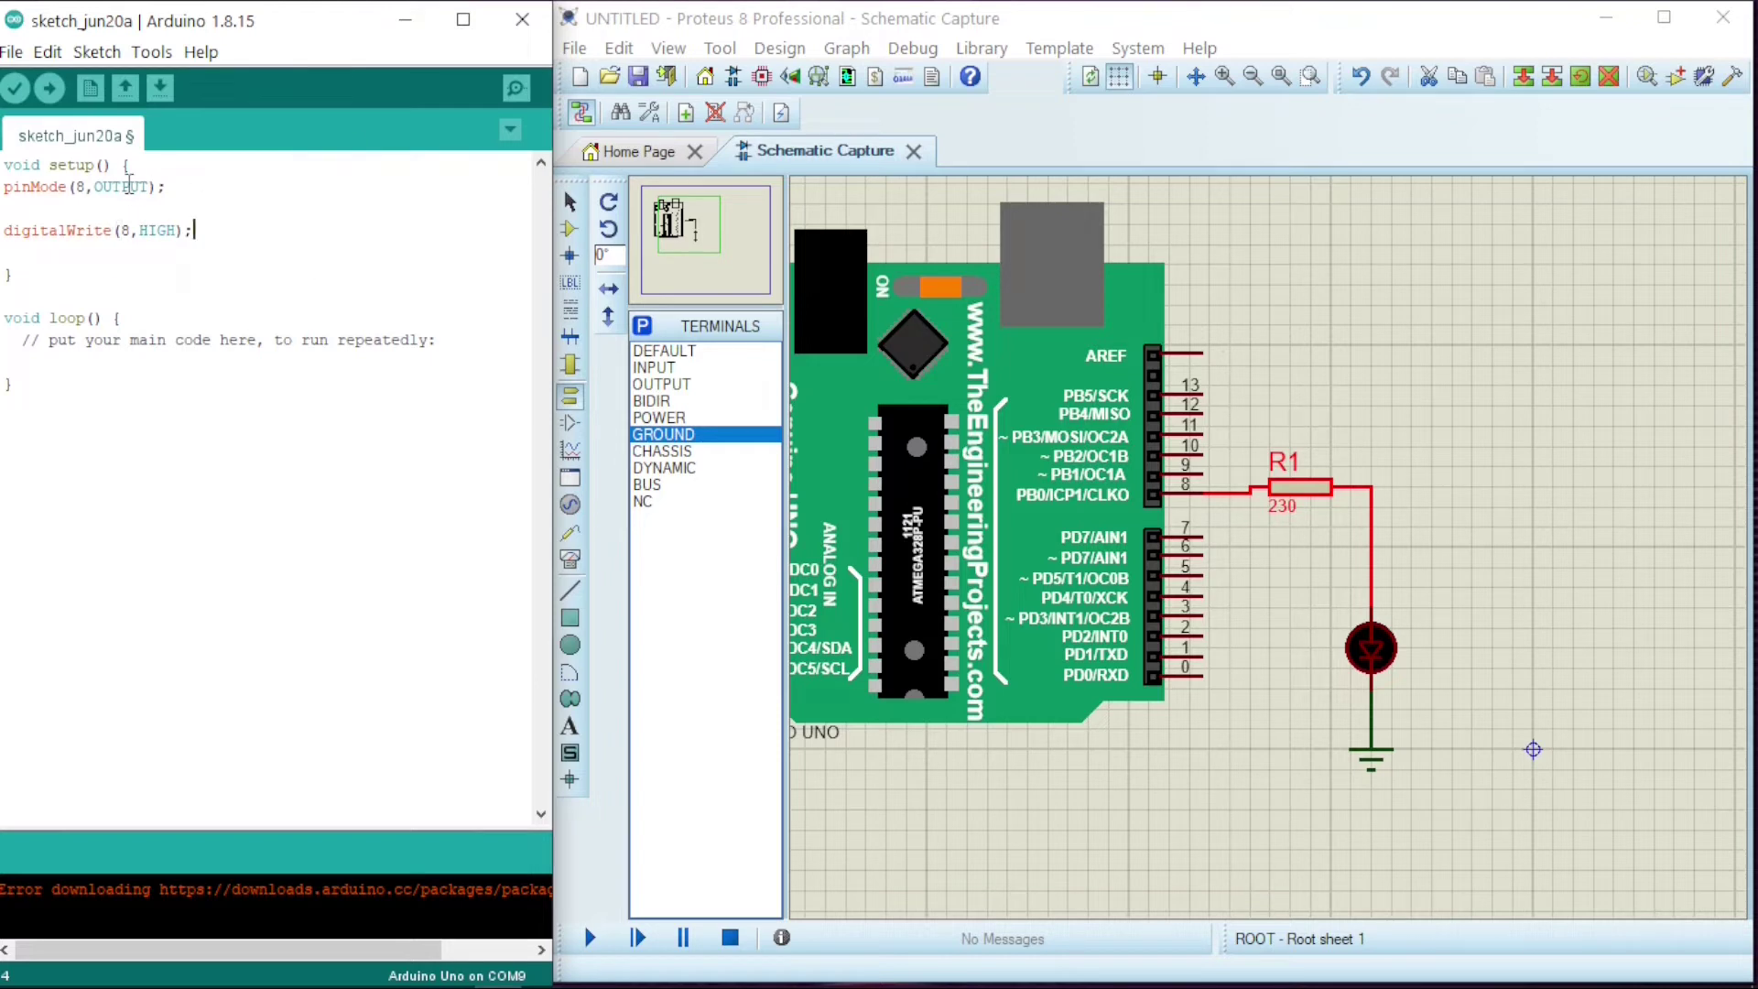
Step: Verify the sketch, saving it as 'first Tutoirial', and enlarge the compile output pane
click(20, 90)
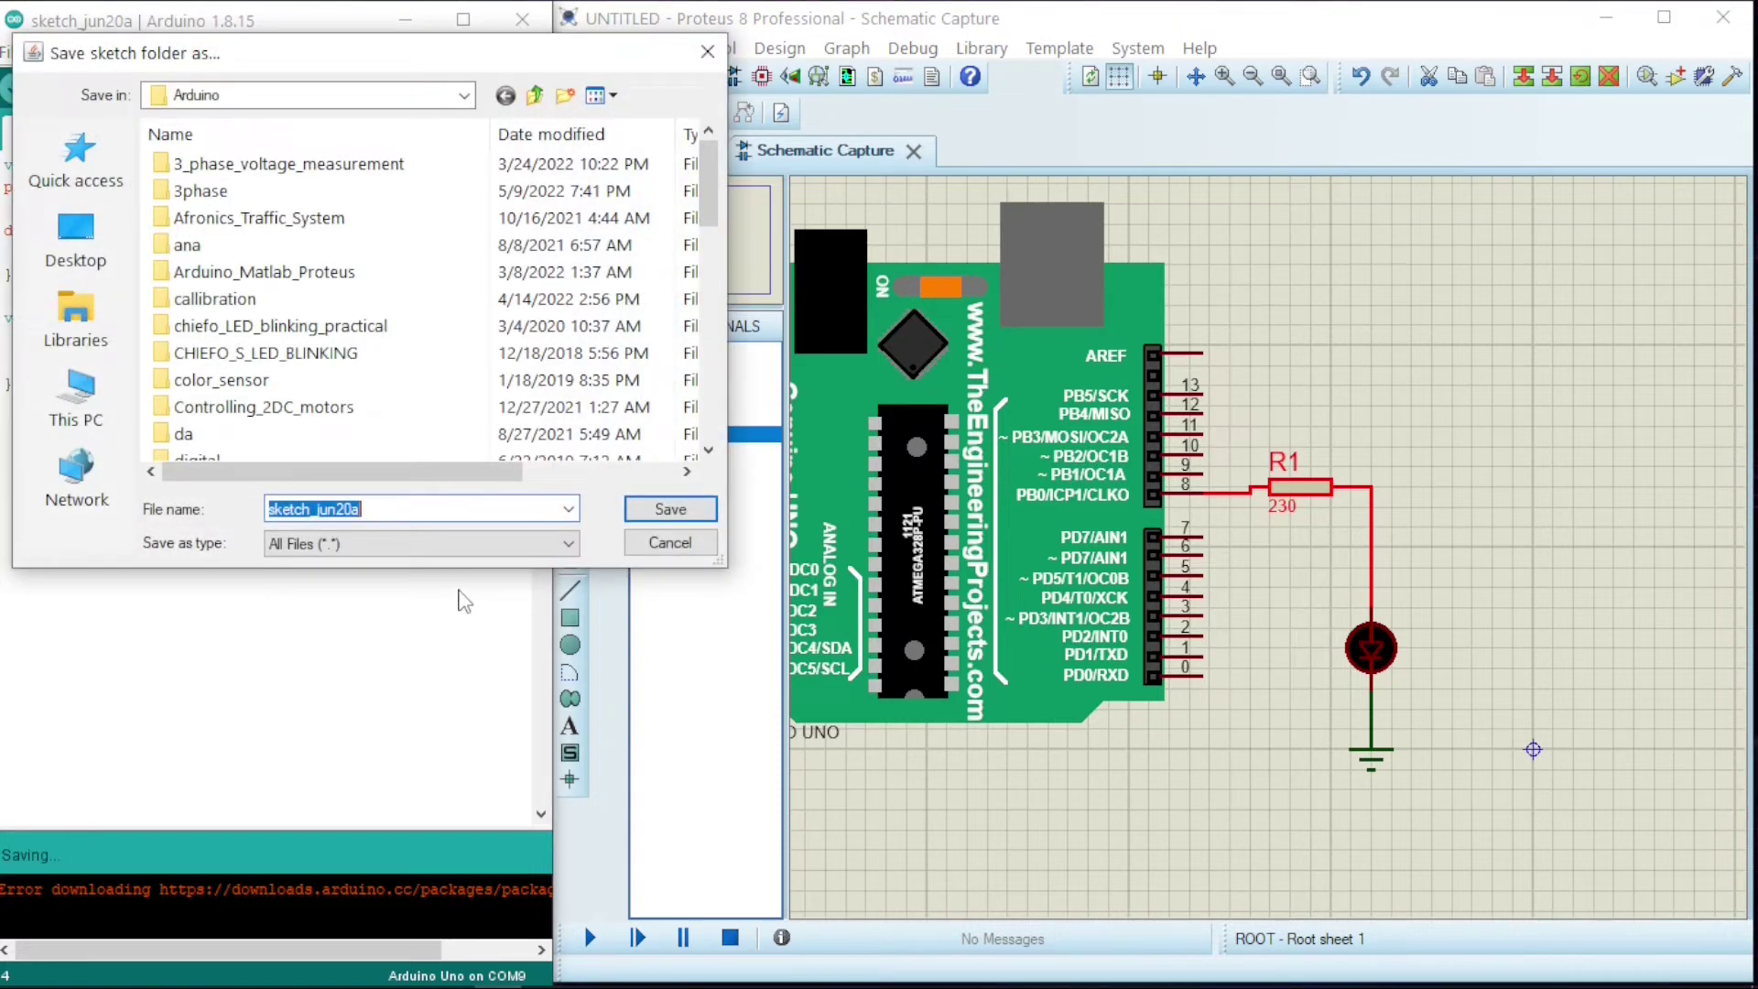
text(firs)
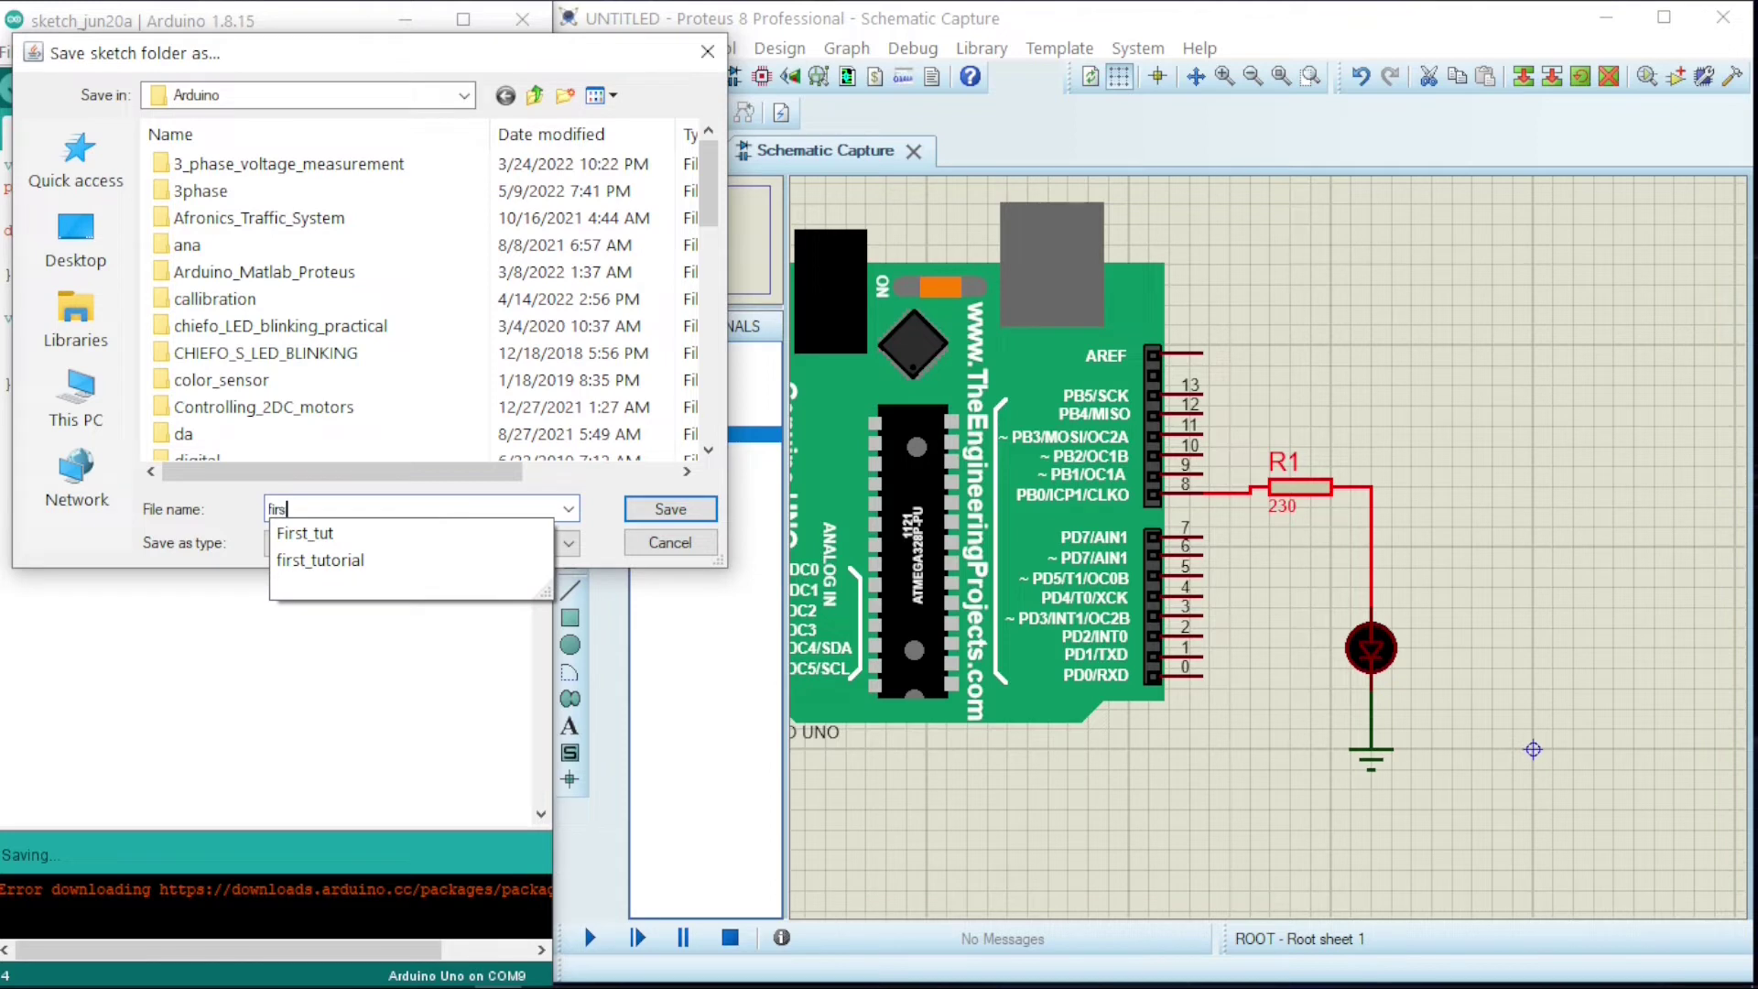
text(t Tutoir)
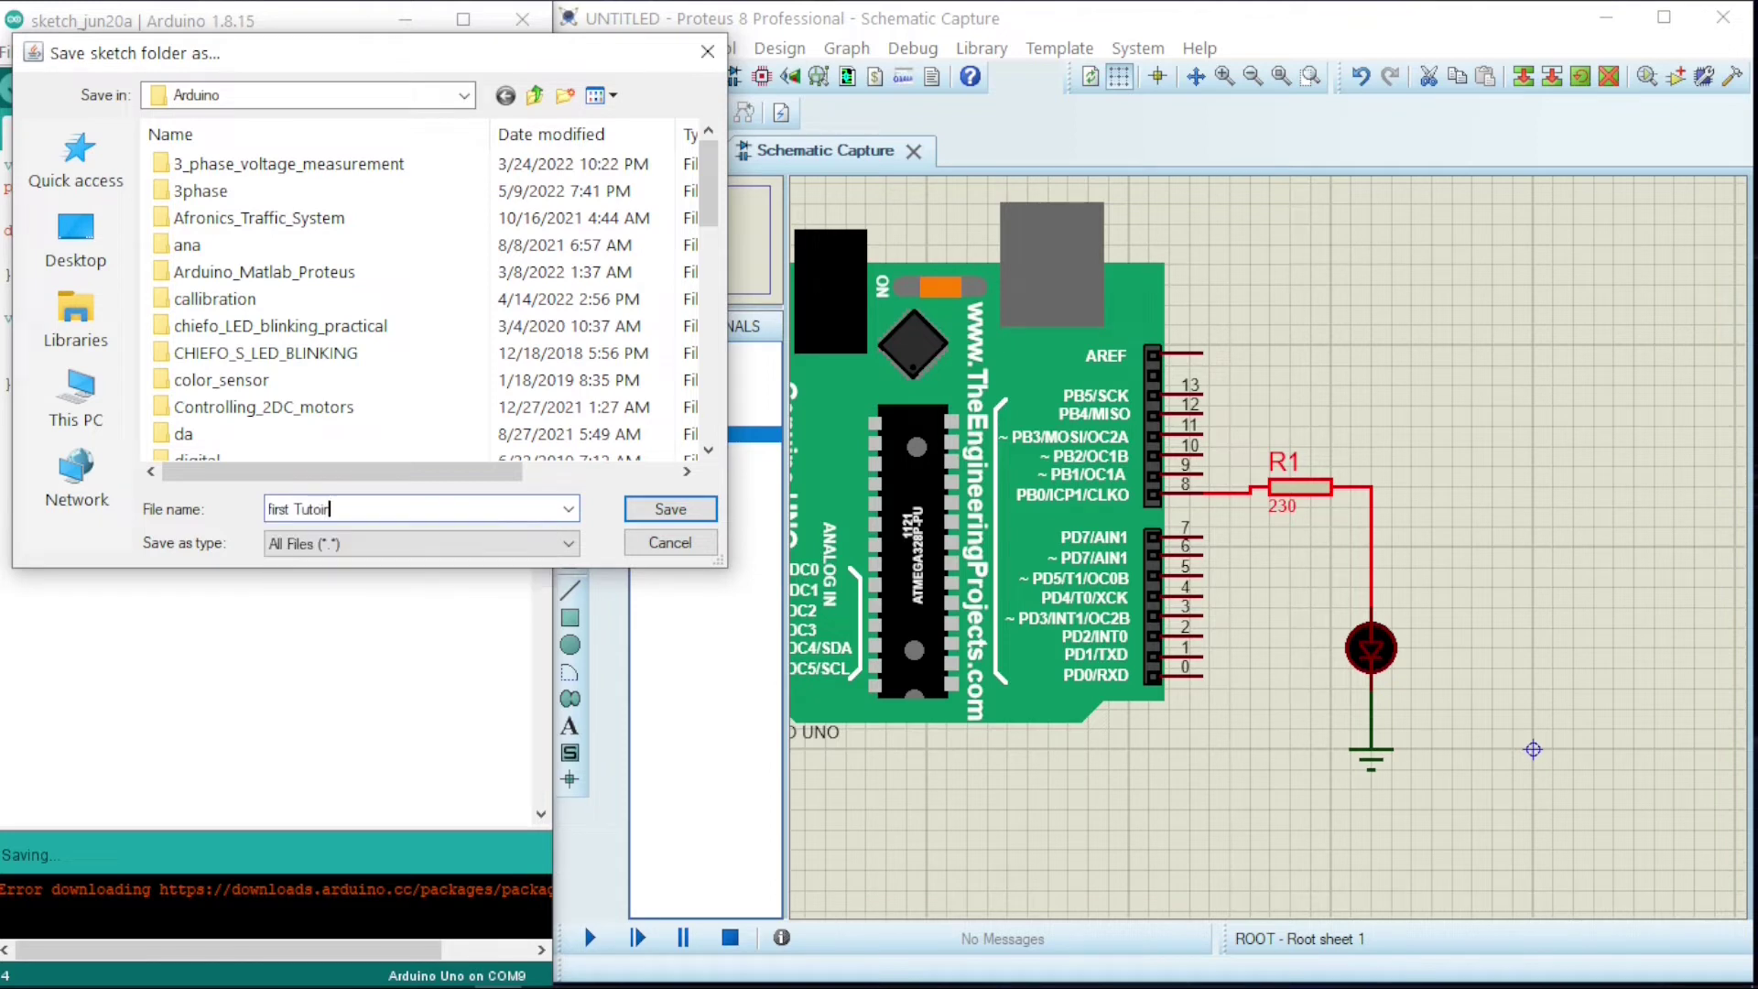
text(ial)
key(Return)
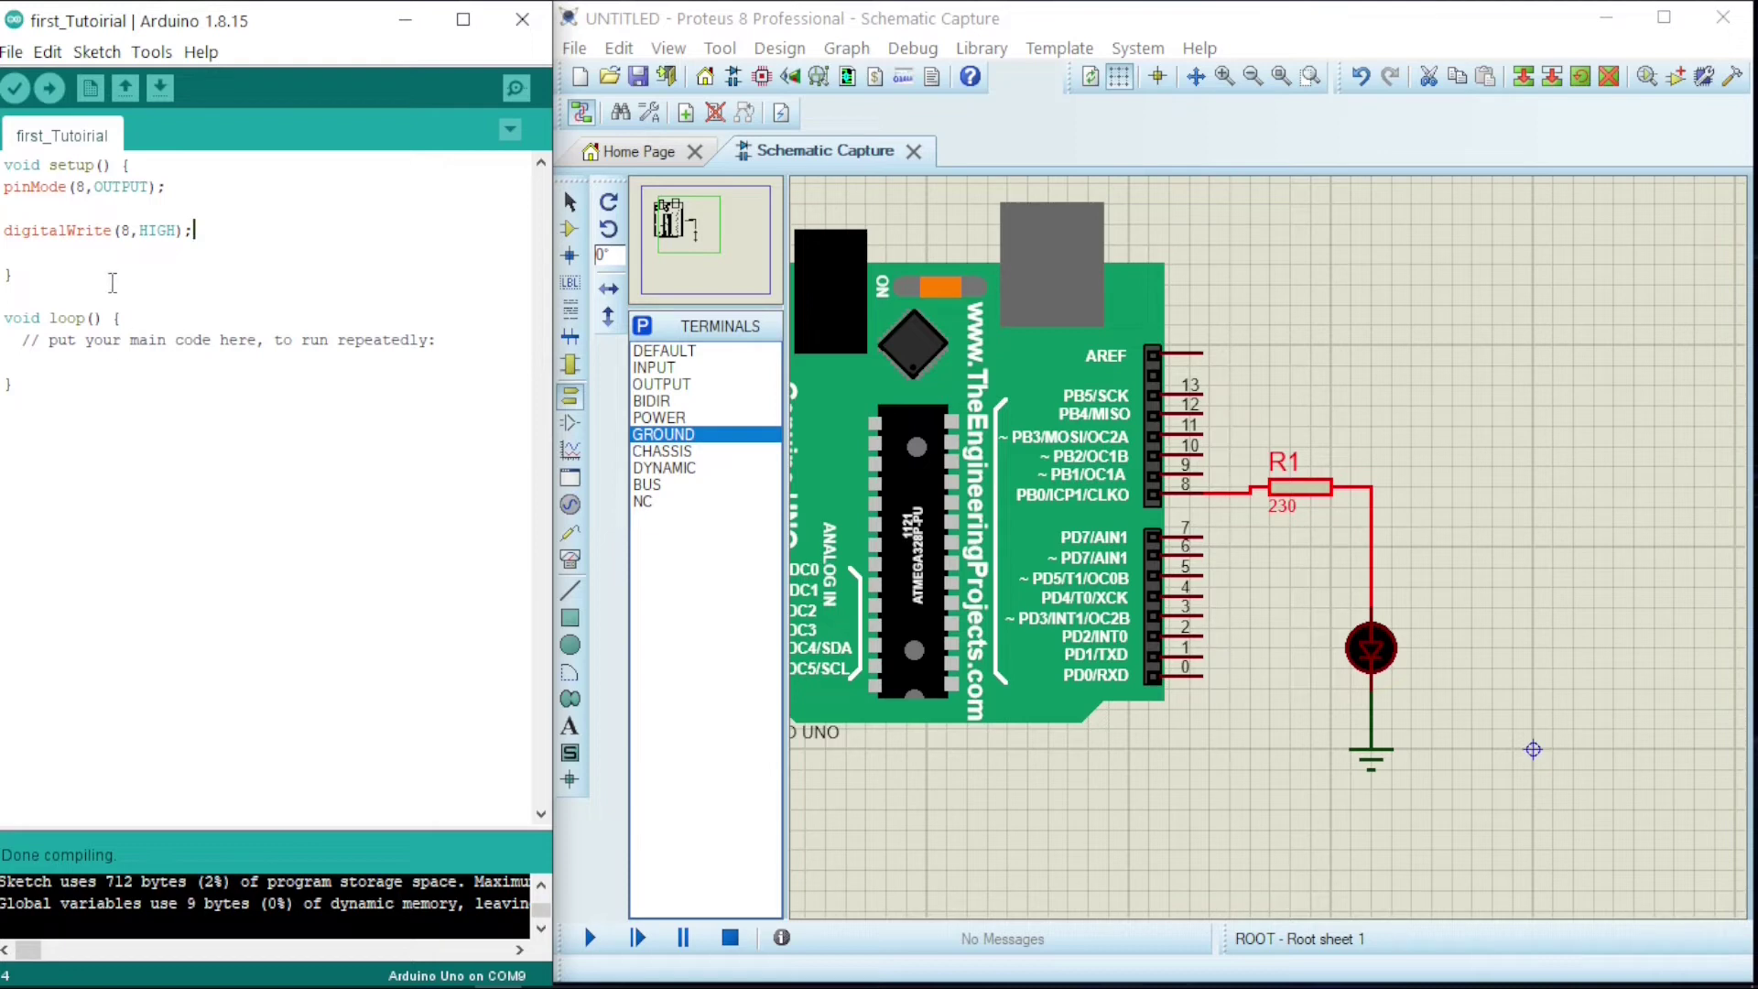
drag(236, 824, 237, 481)
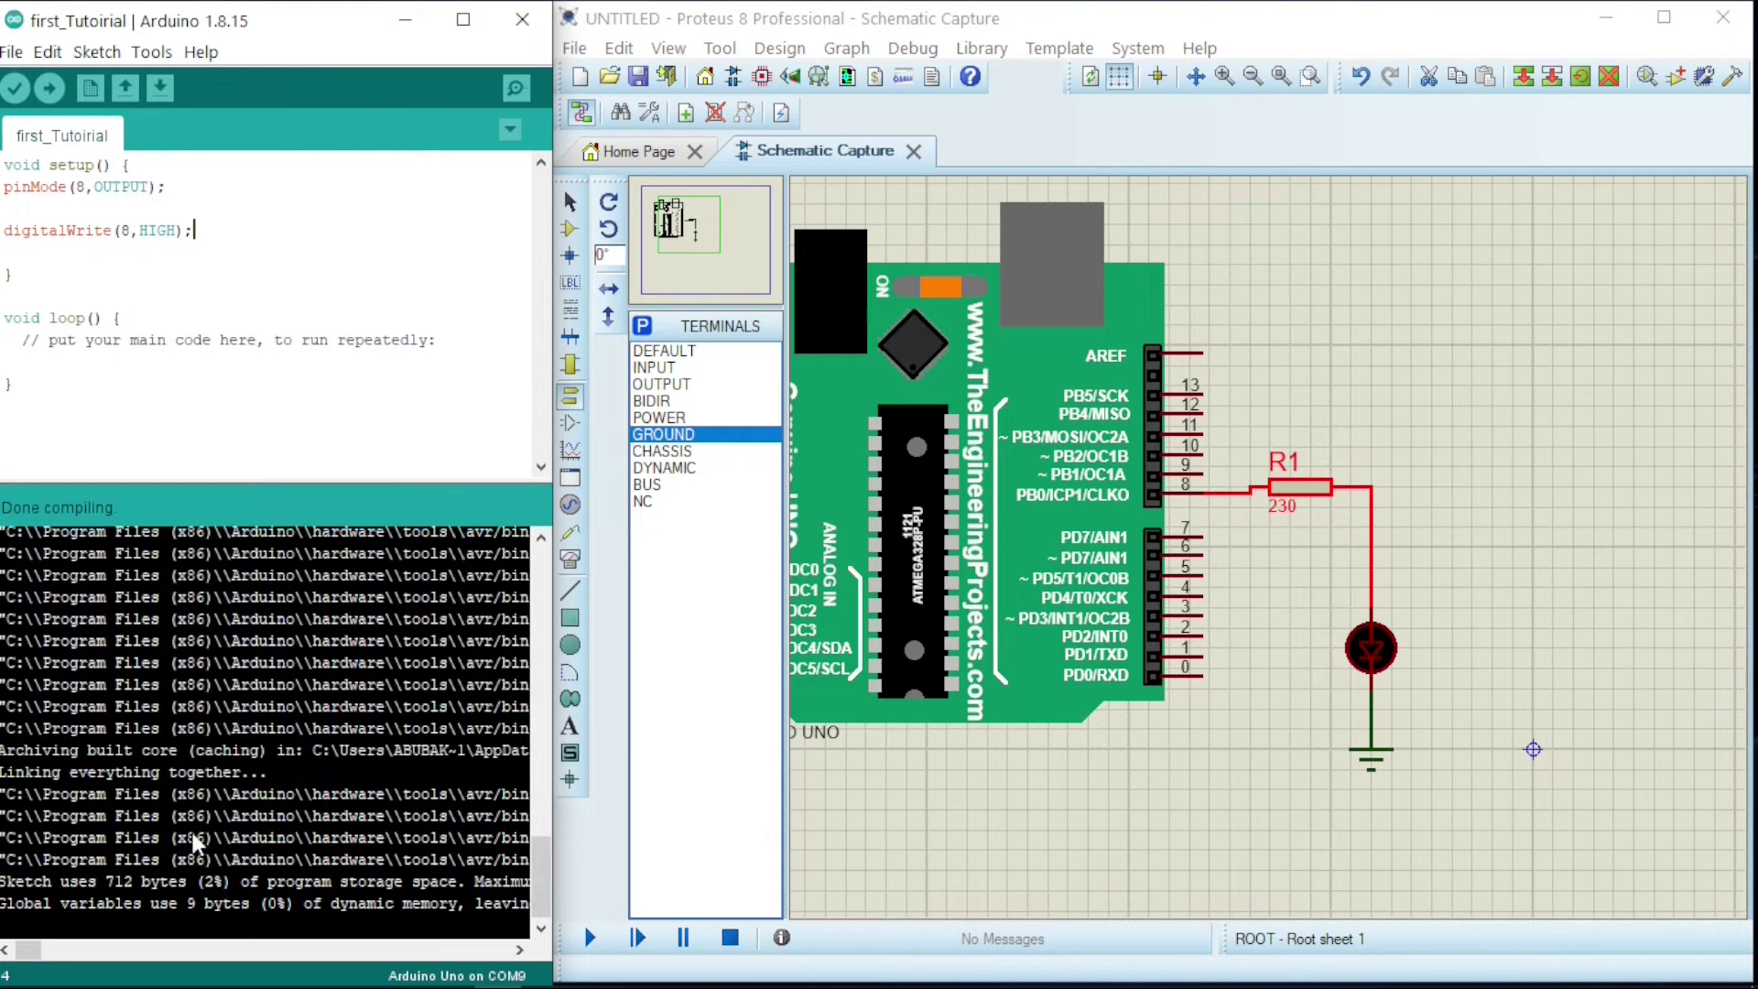
scroll(273, 732, up, 3)
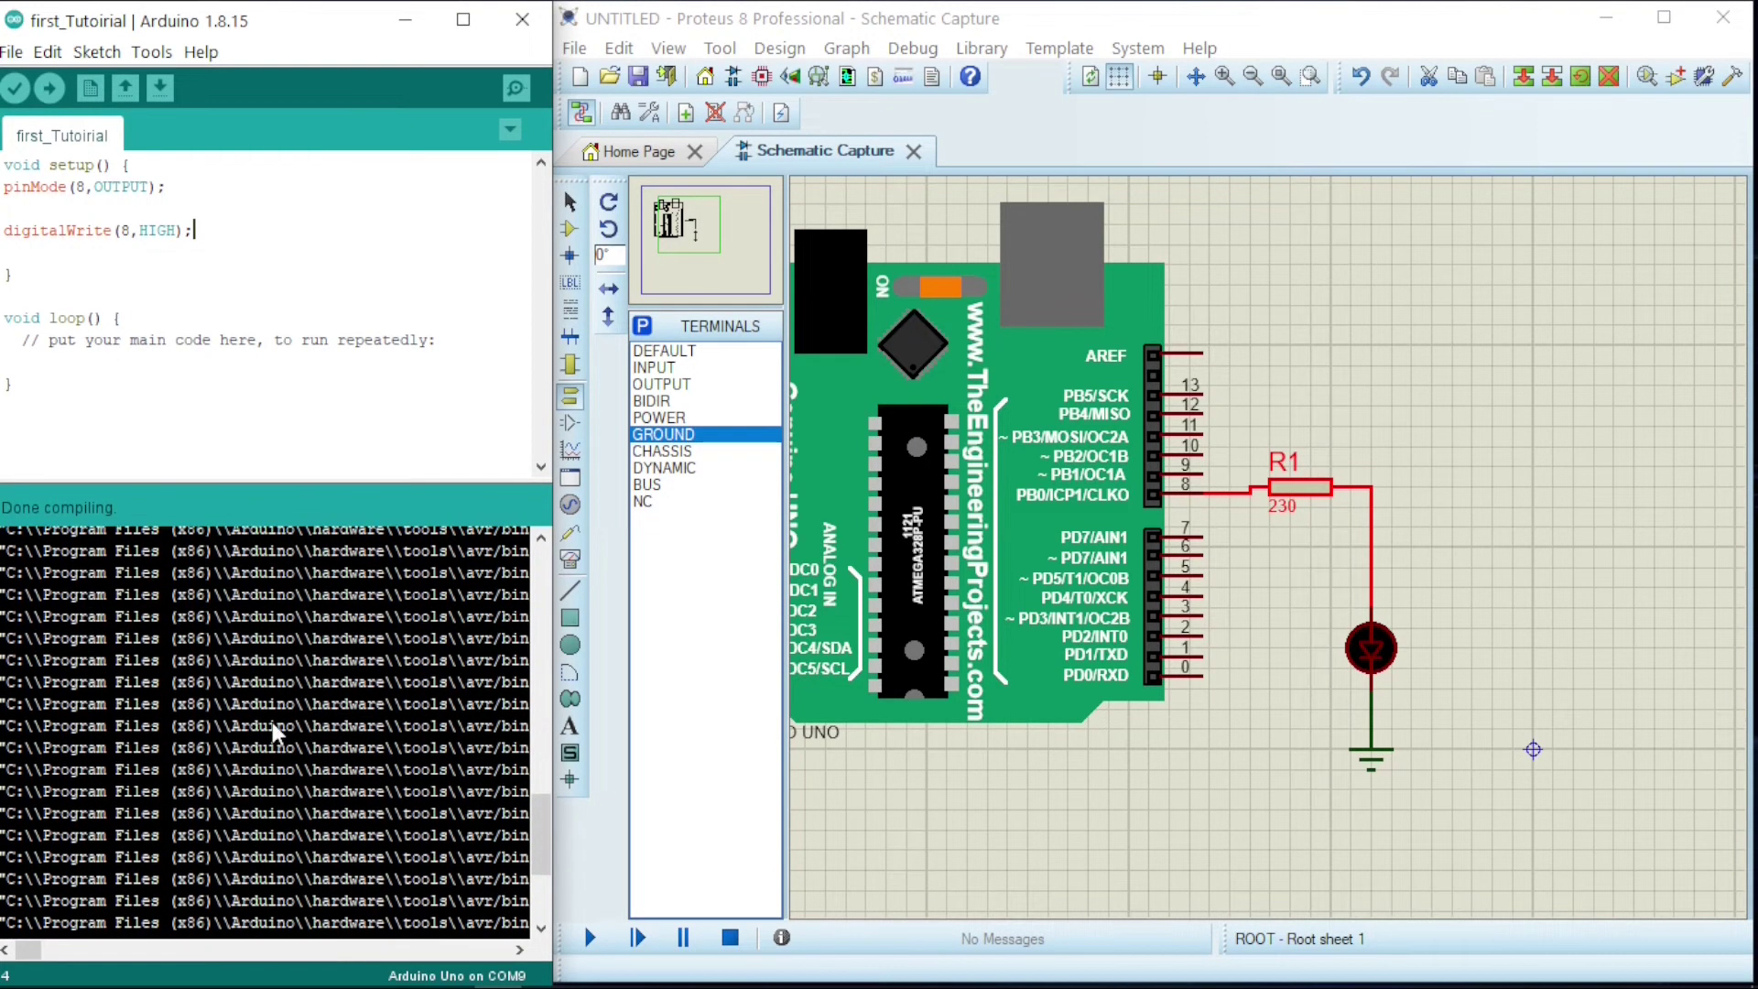
scroll(272, 721, down, 3)
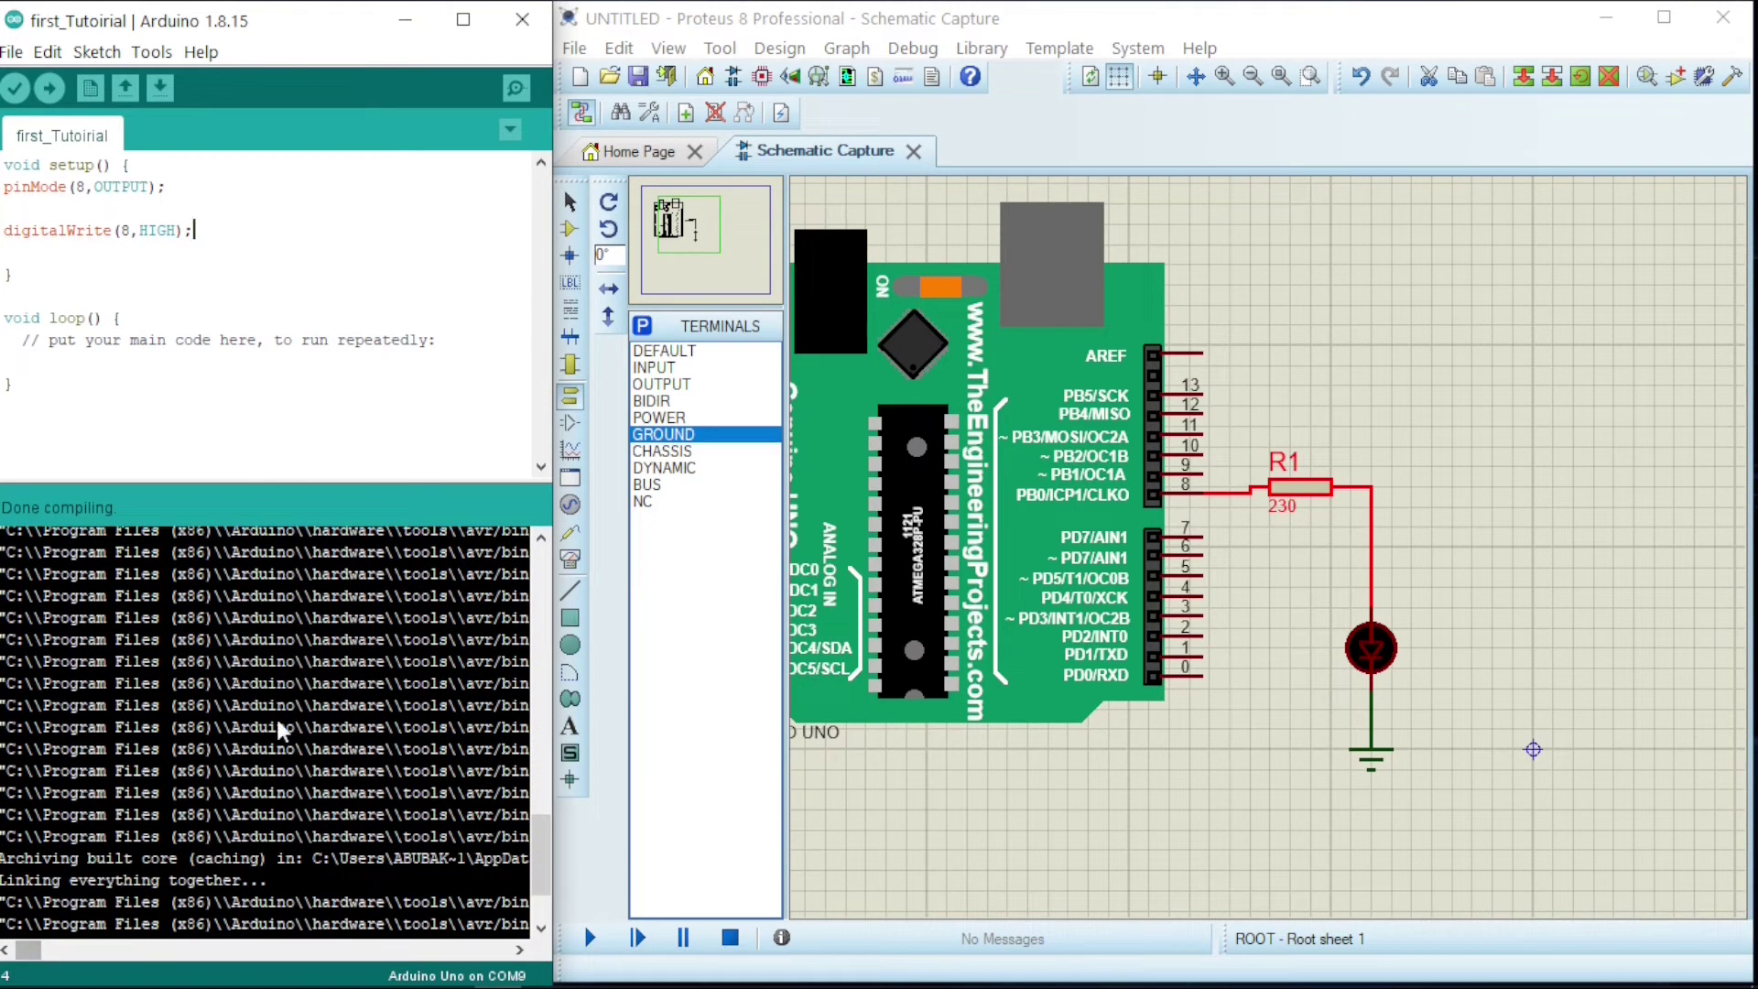
click(12, 52)
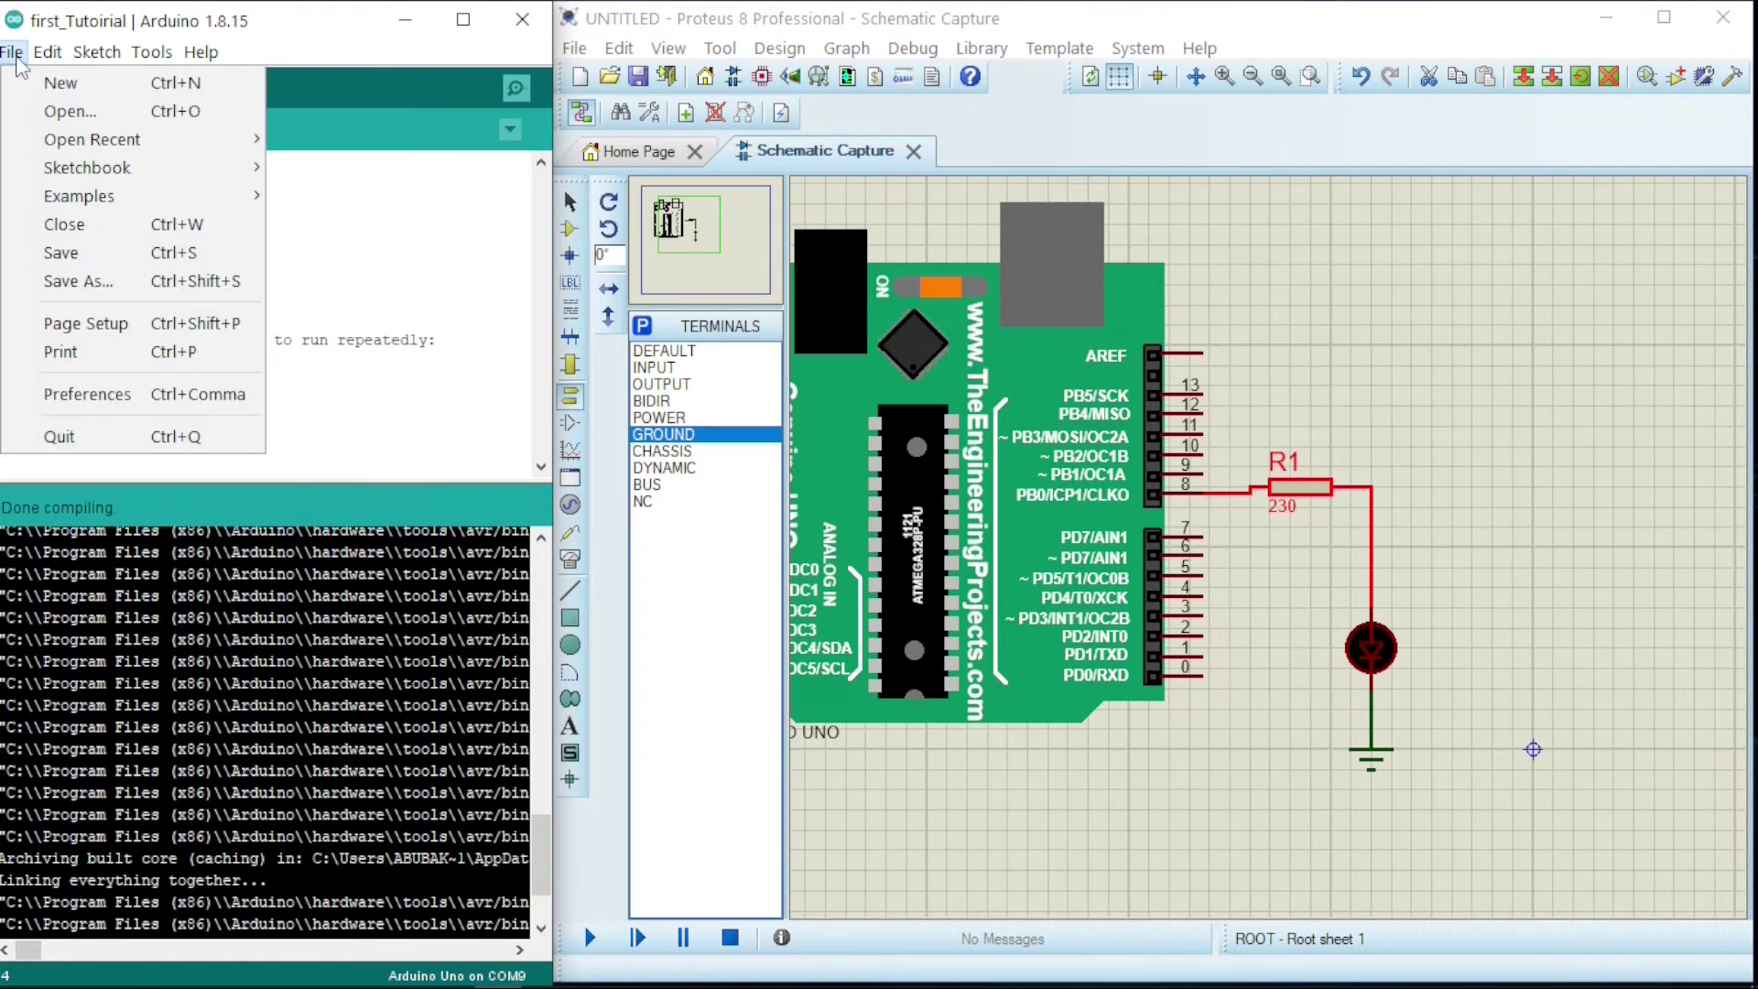
click(119, 396)
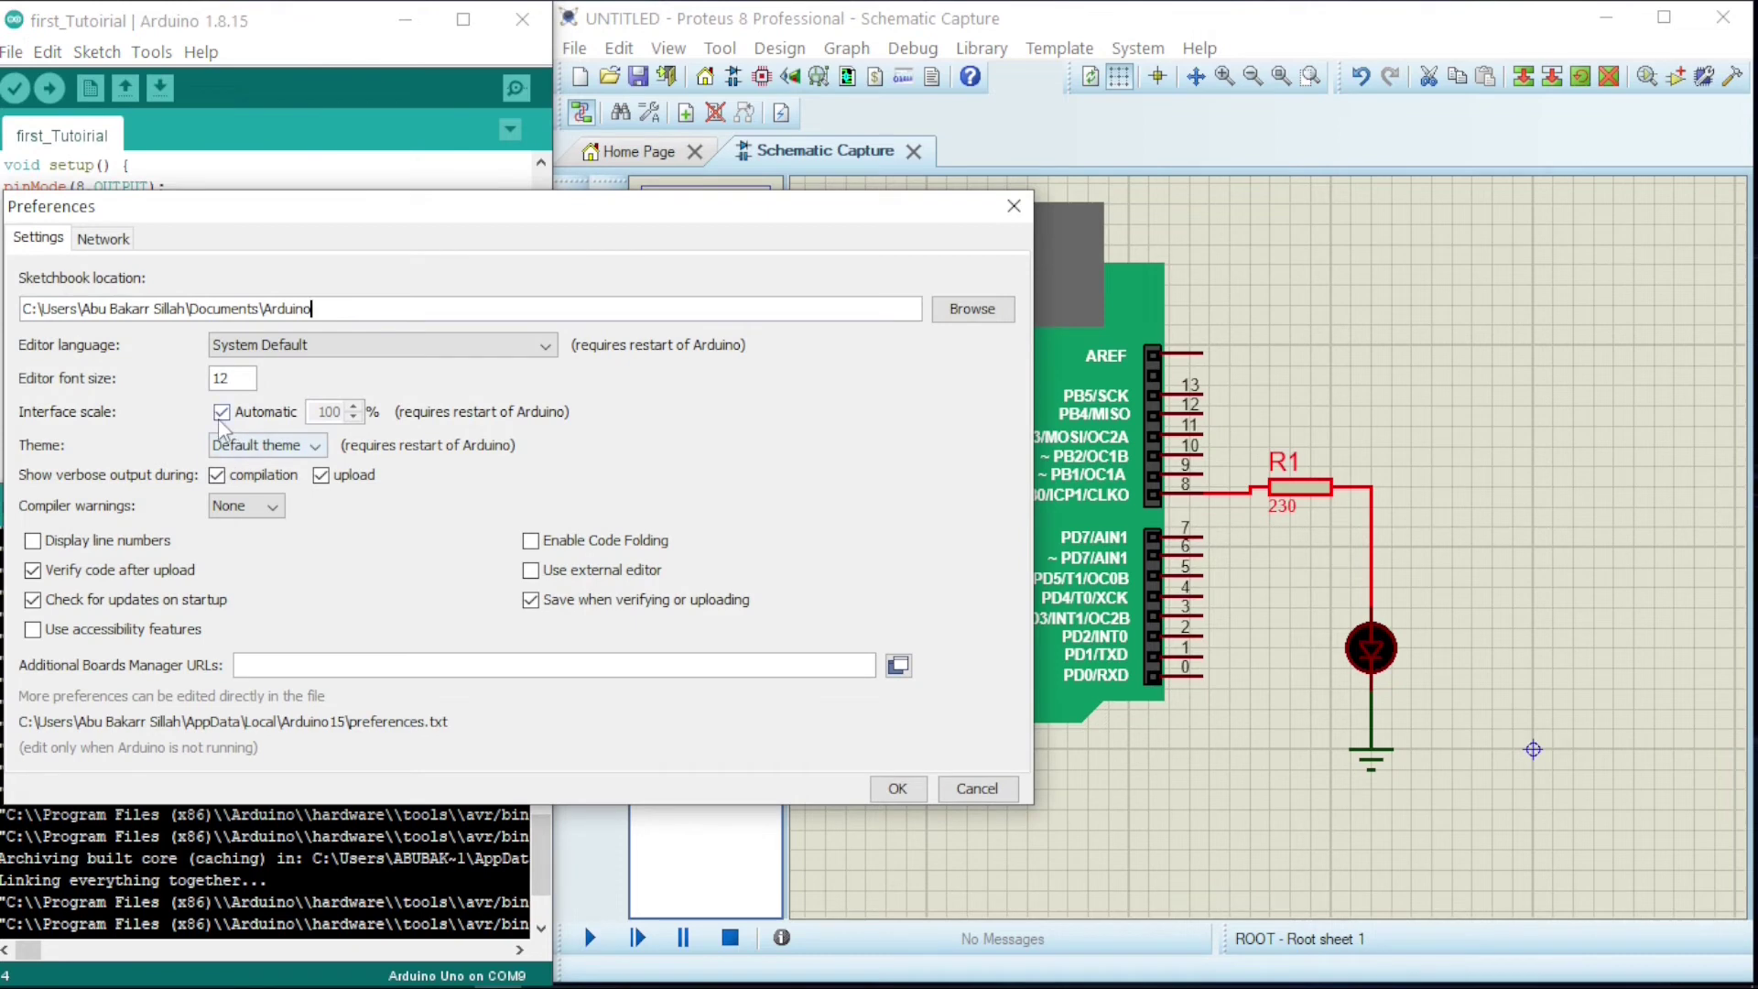
click(215, 478)
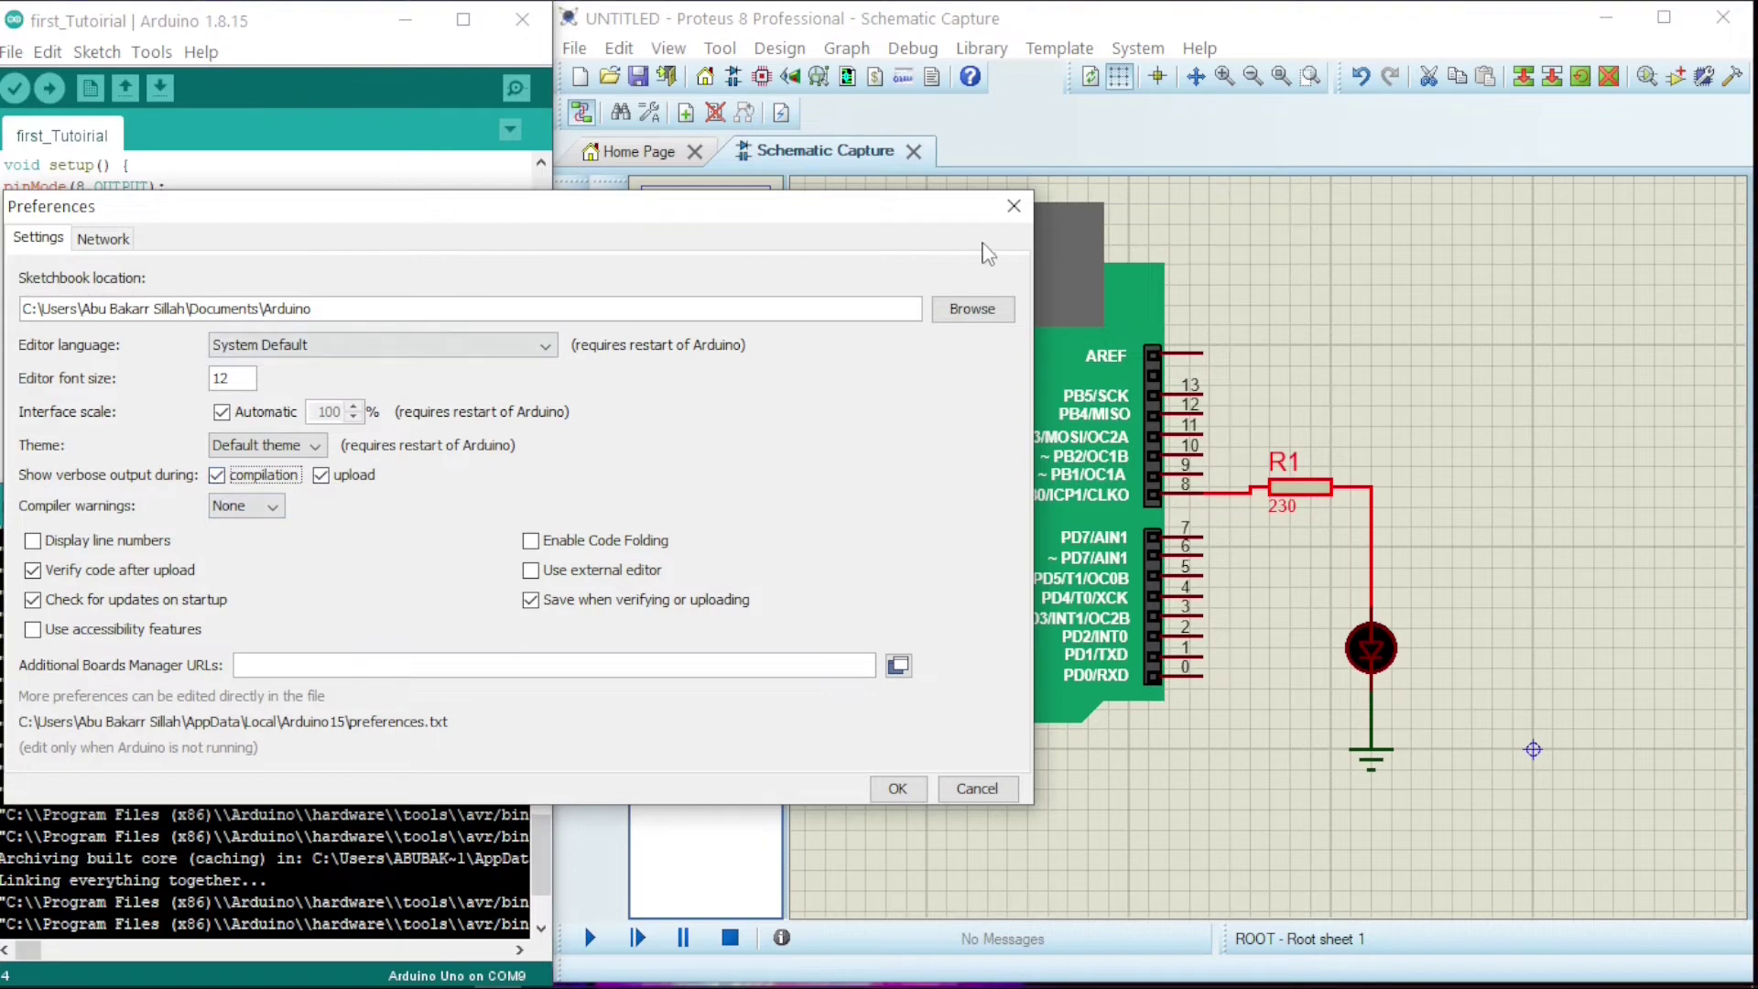
click(897, 791)
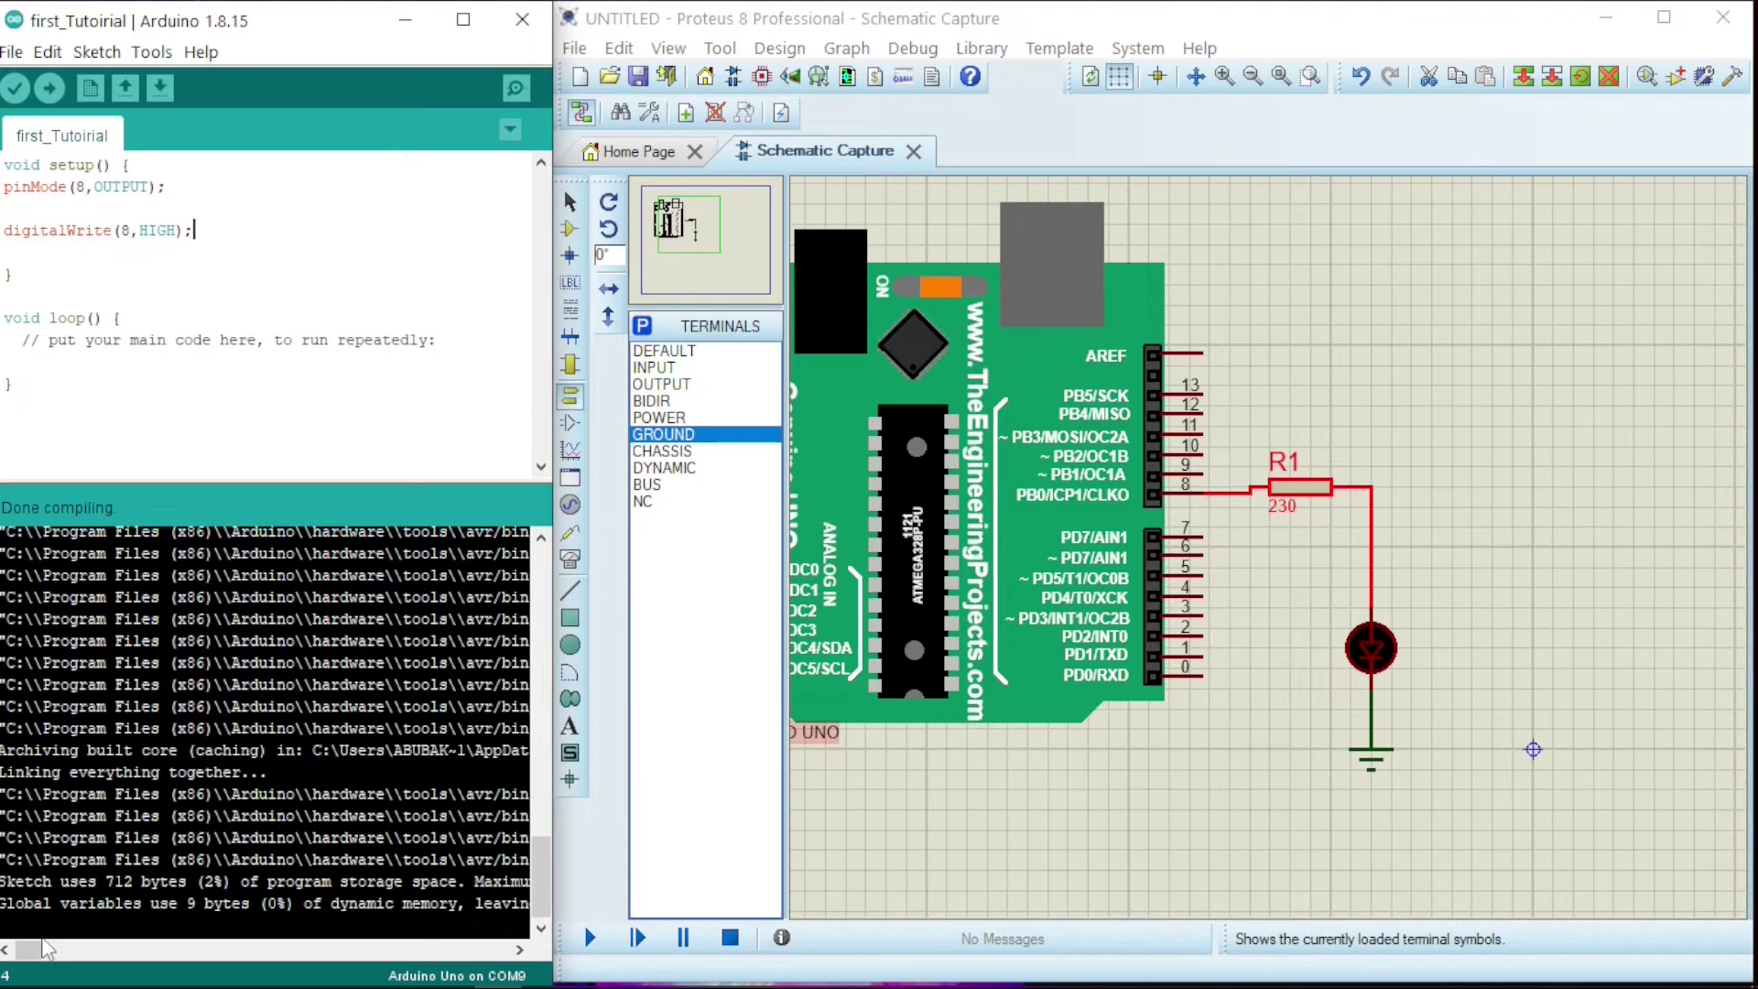
Step: Scroll the verbose compile log and select the first_Tutoirial.ino.hex file path
drag(25, 952, 111, 966)
scroll(116, 970, right, 2)
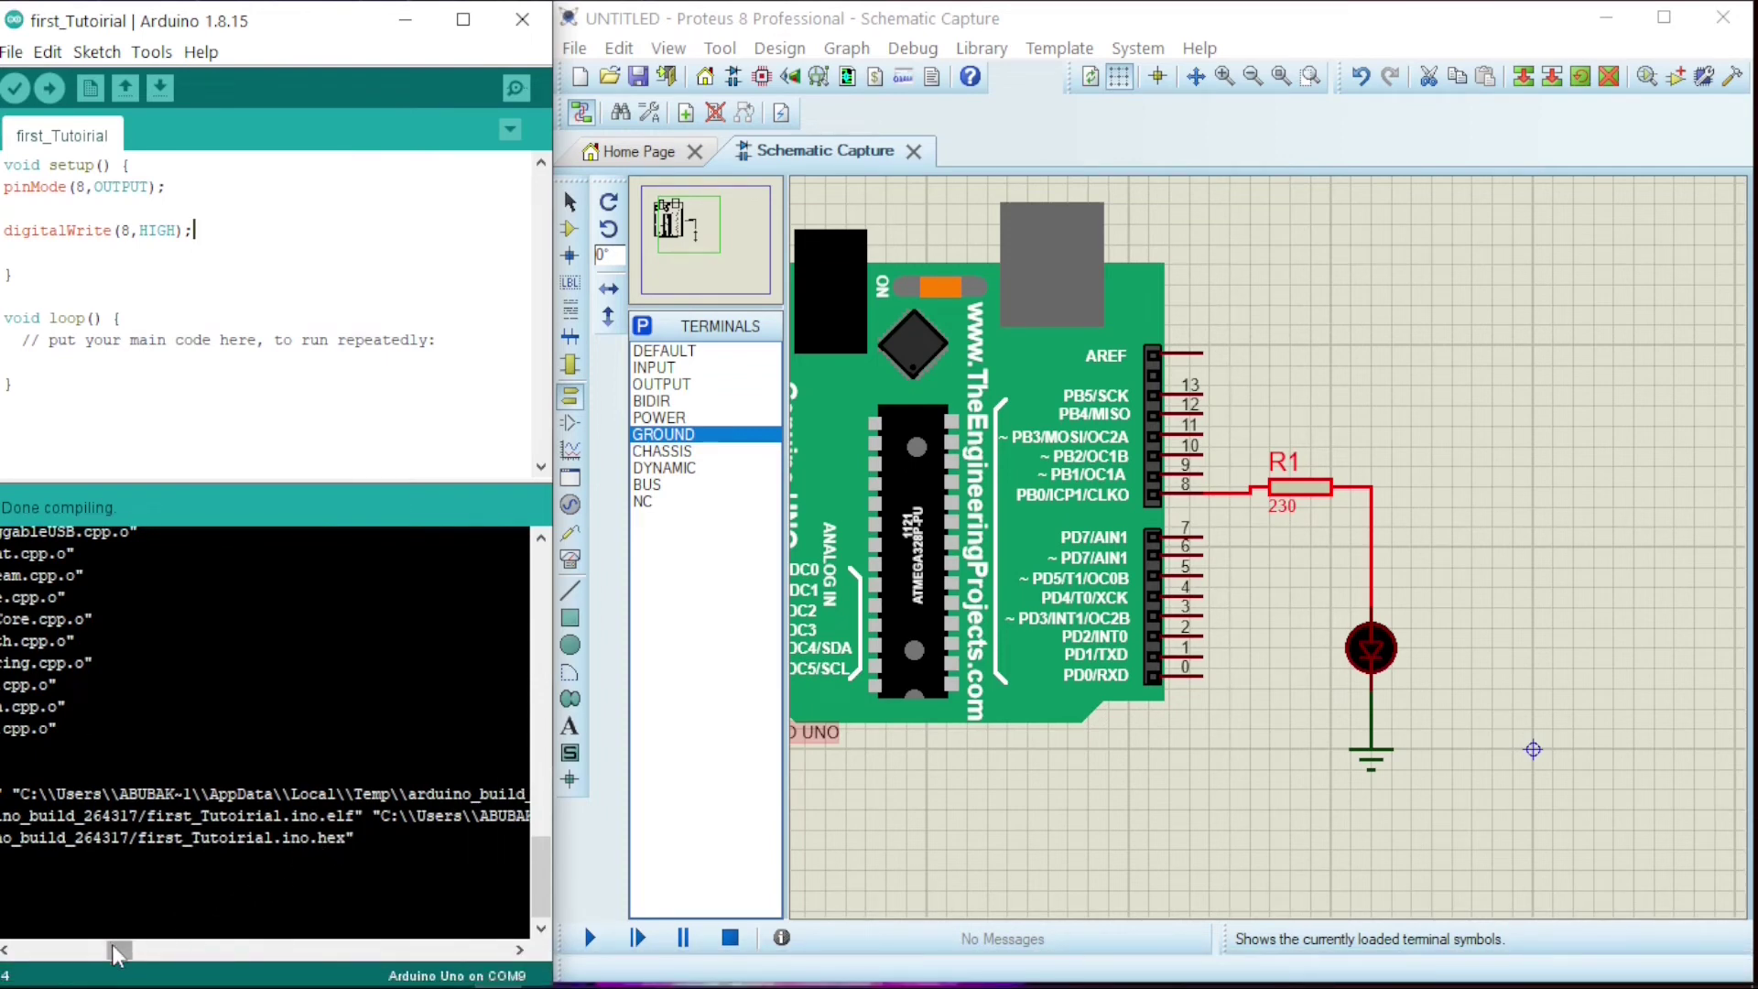
drag(111, 943, 89, 941)
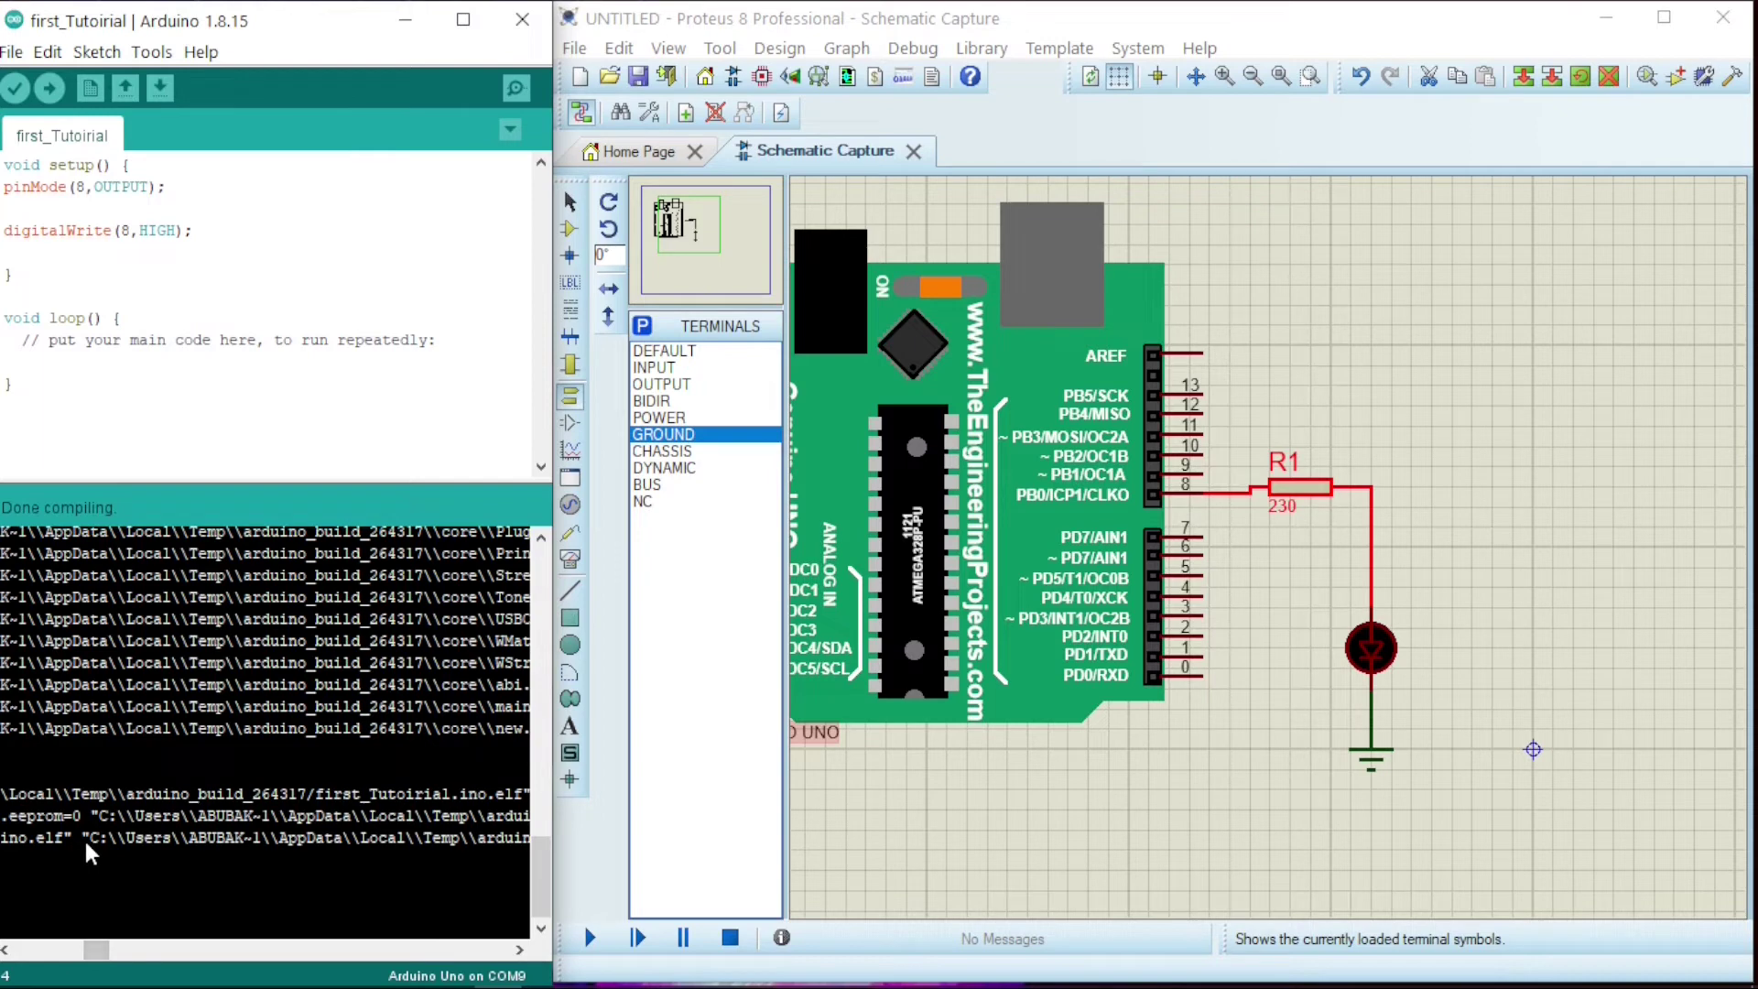
double_click(92, 833)
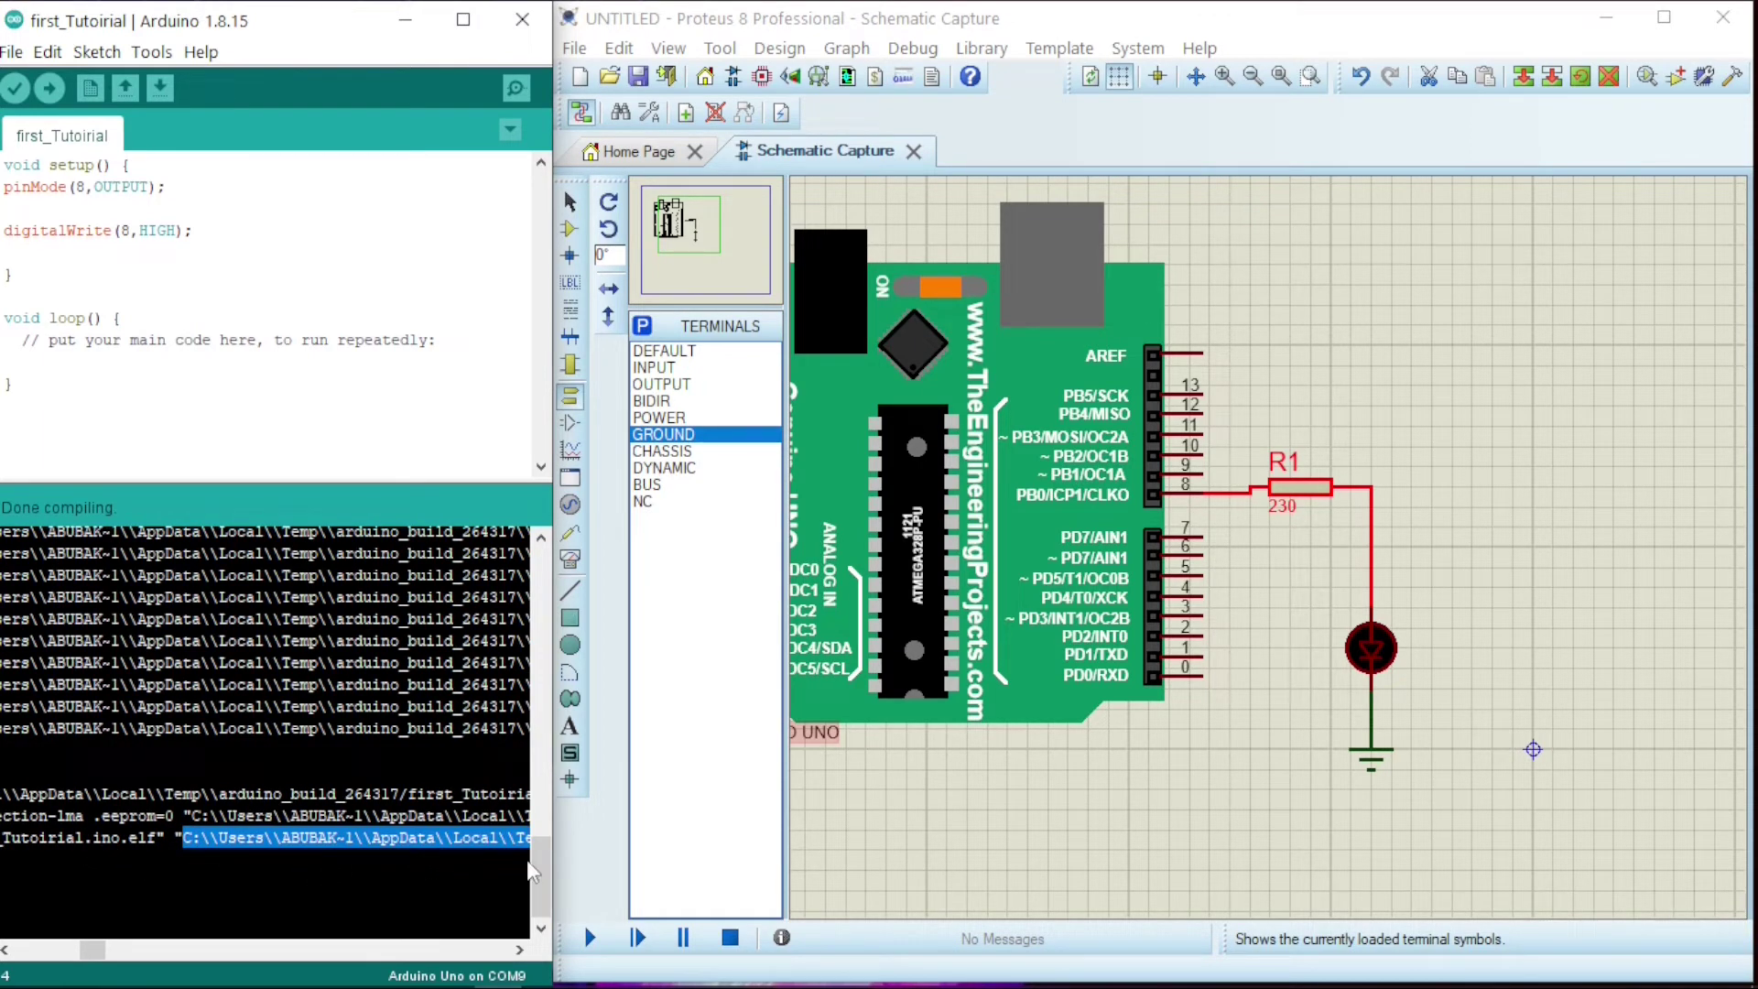
drag(531, 872, 402, 856)
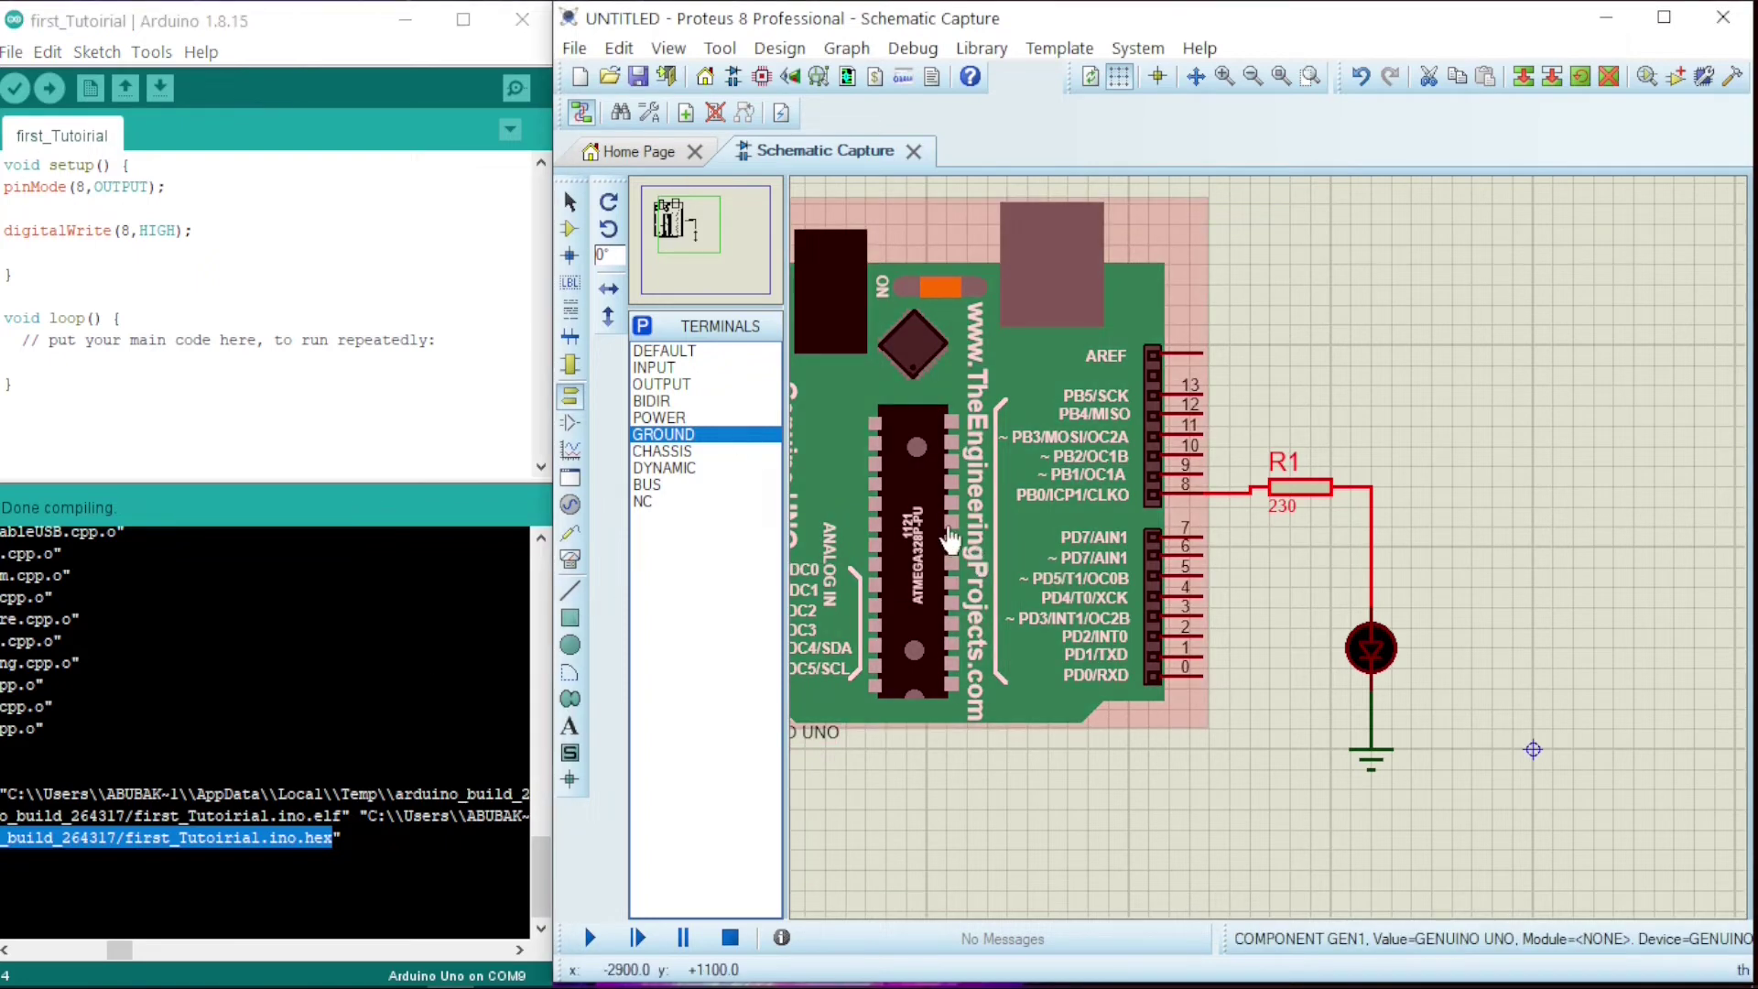
Step: Paste the hex path as the Genuino UNO's program file and start the simulation
double_click(932, 527)
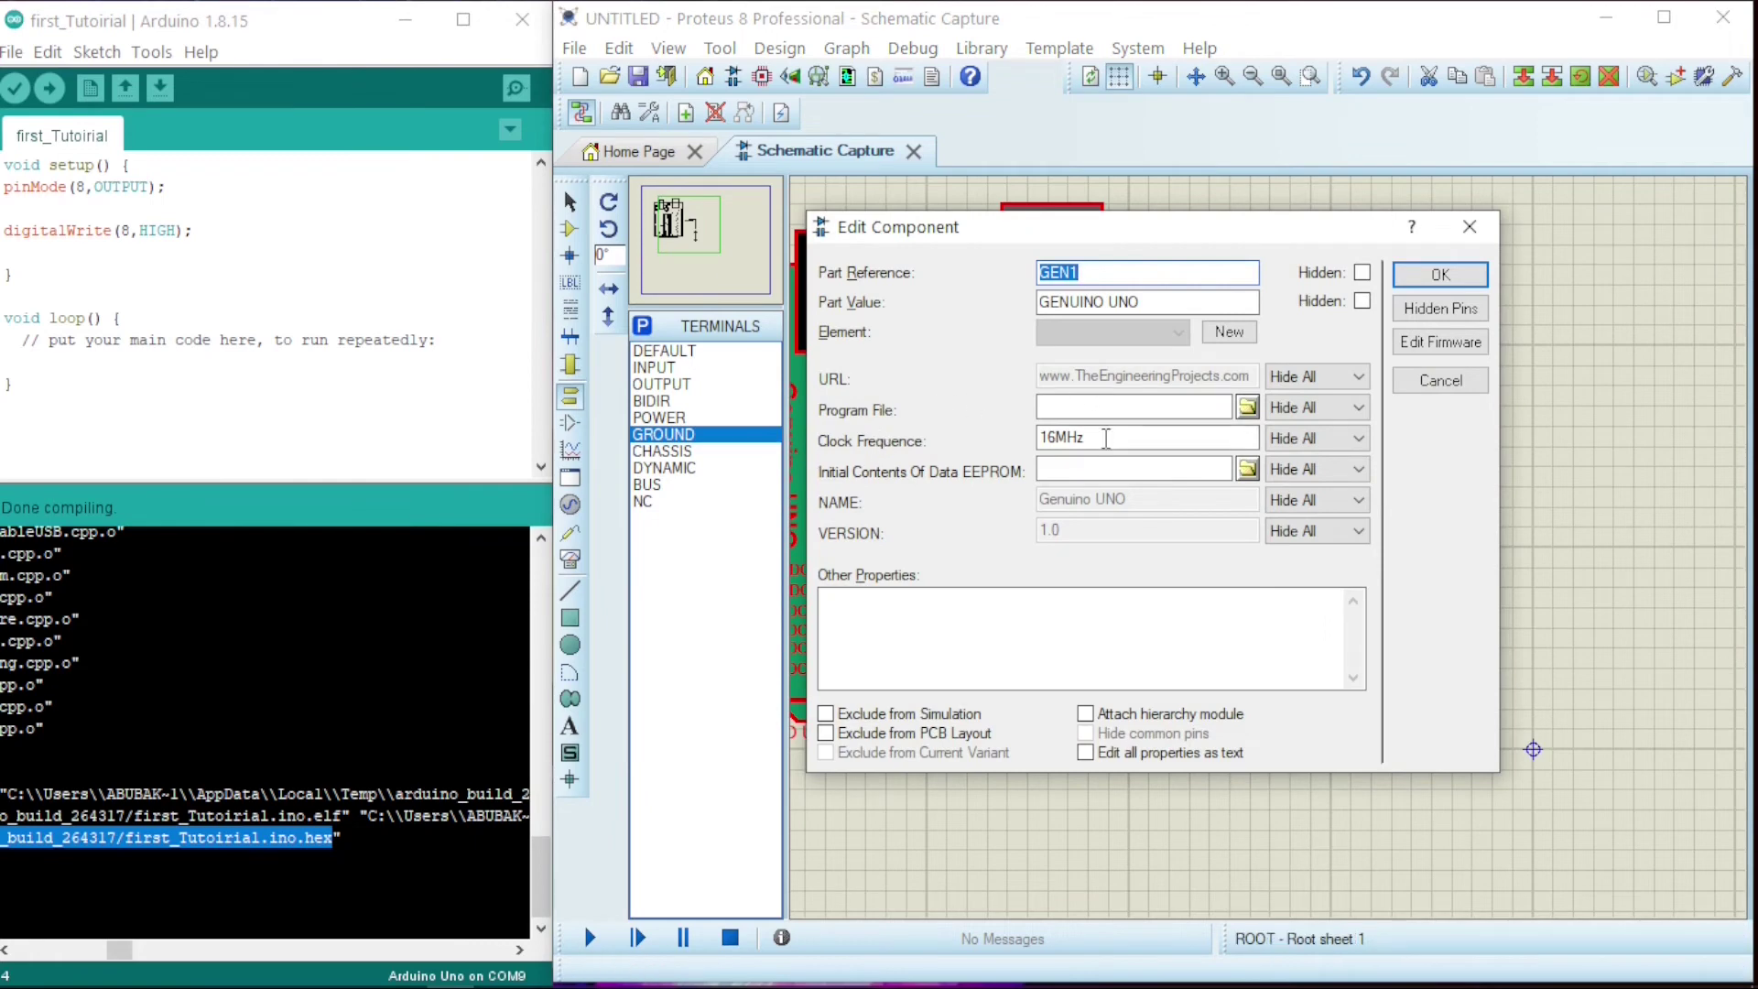
click(1092, 410)
text(C:\\Users\\ABUBAK~1\\AppData\\Local\\Temp\\arduino_build_264317/first_Tutoirial.ino.hex)
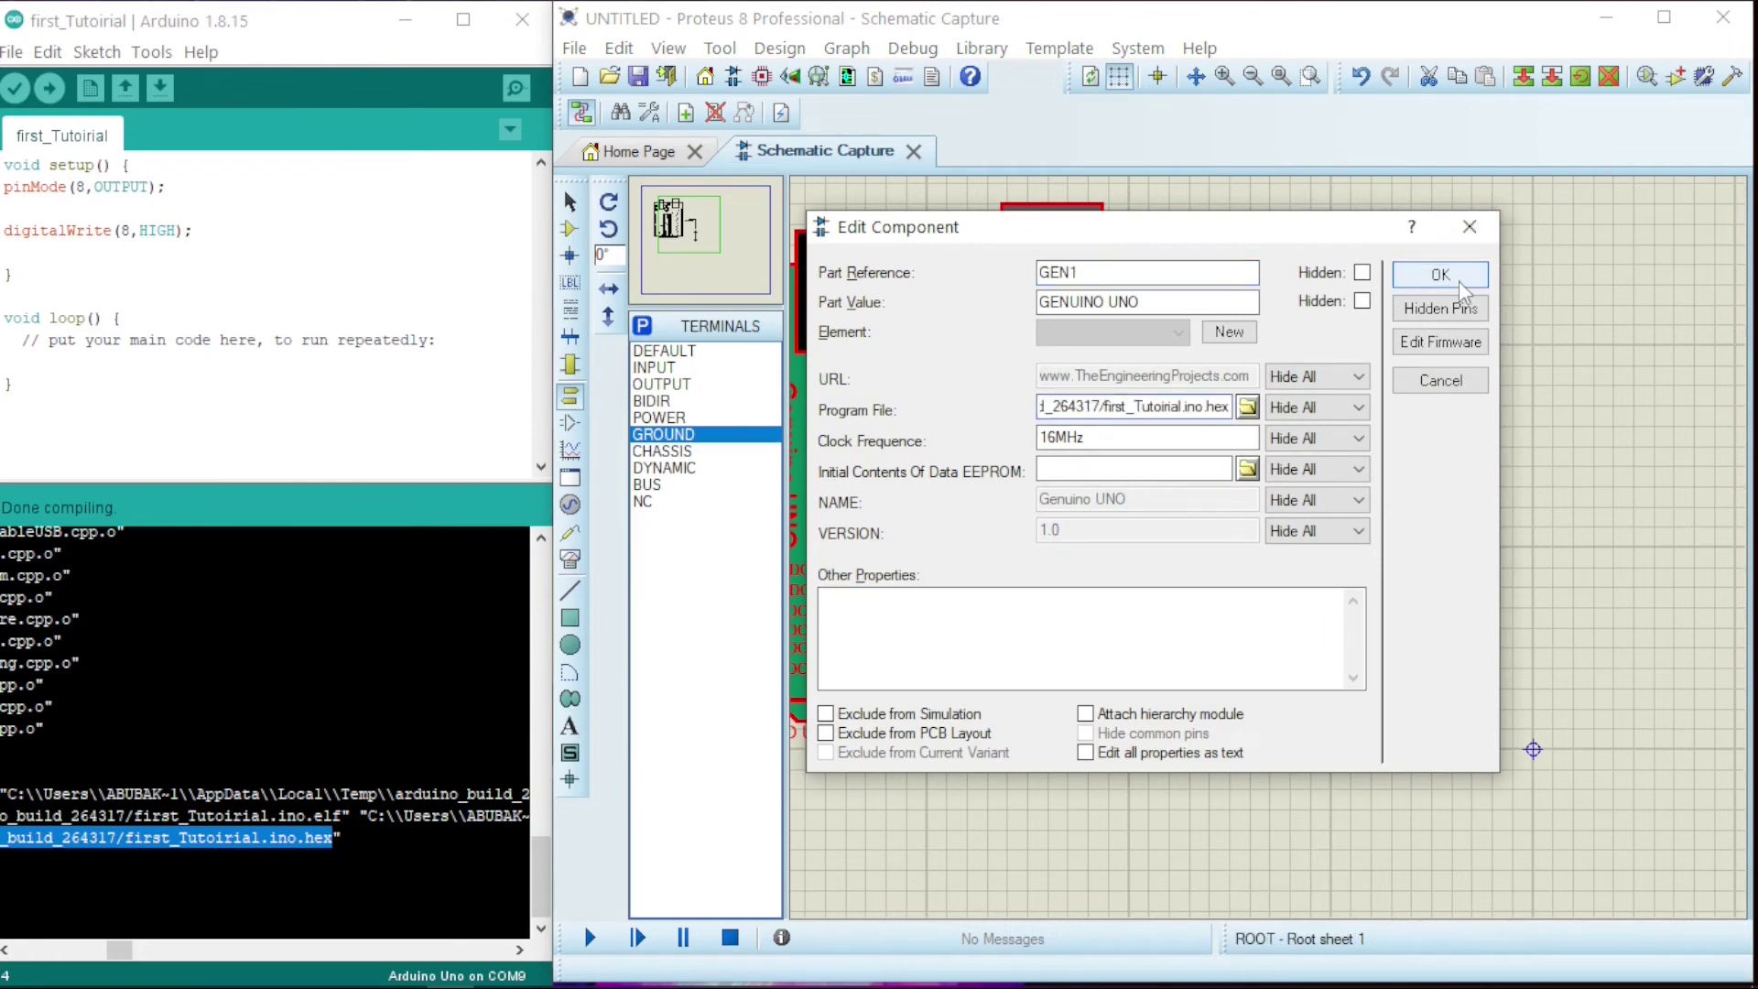
click(1458, 280)
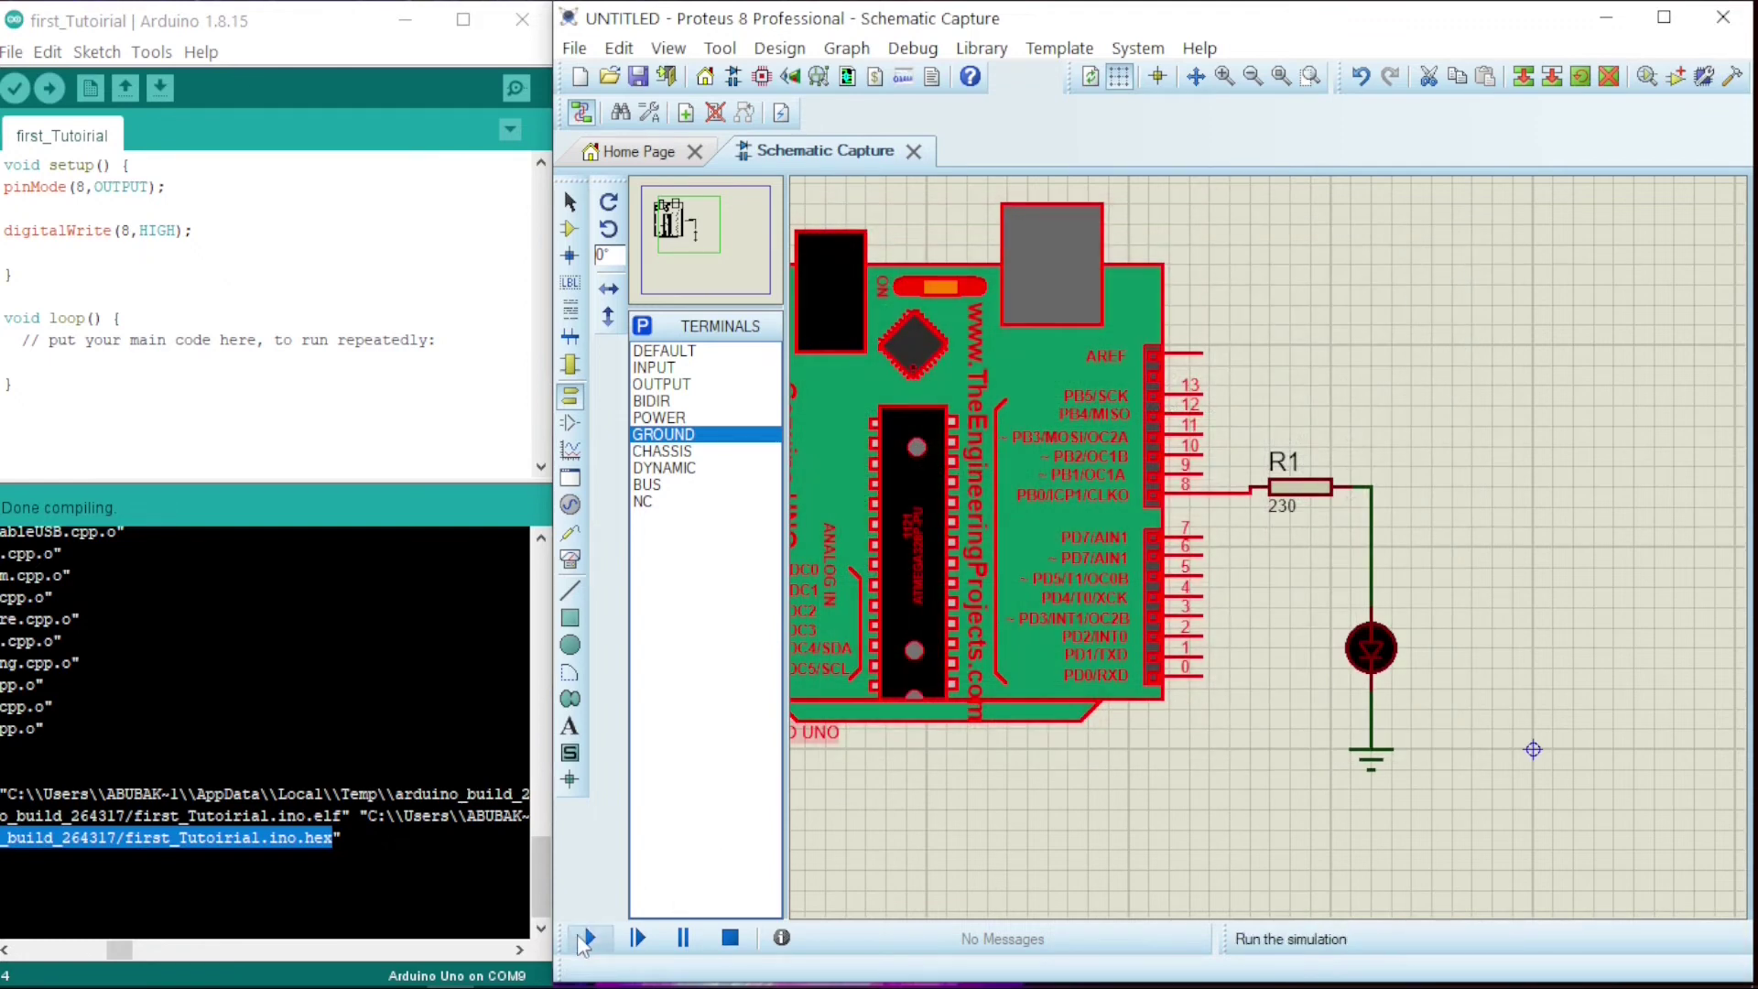
click(580, 937)
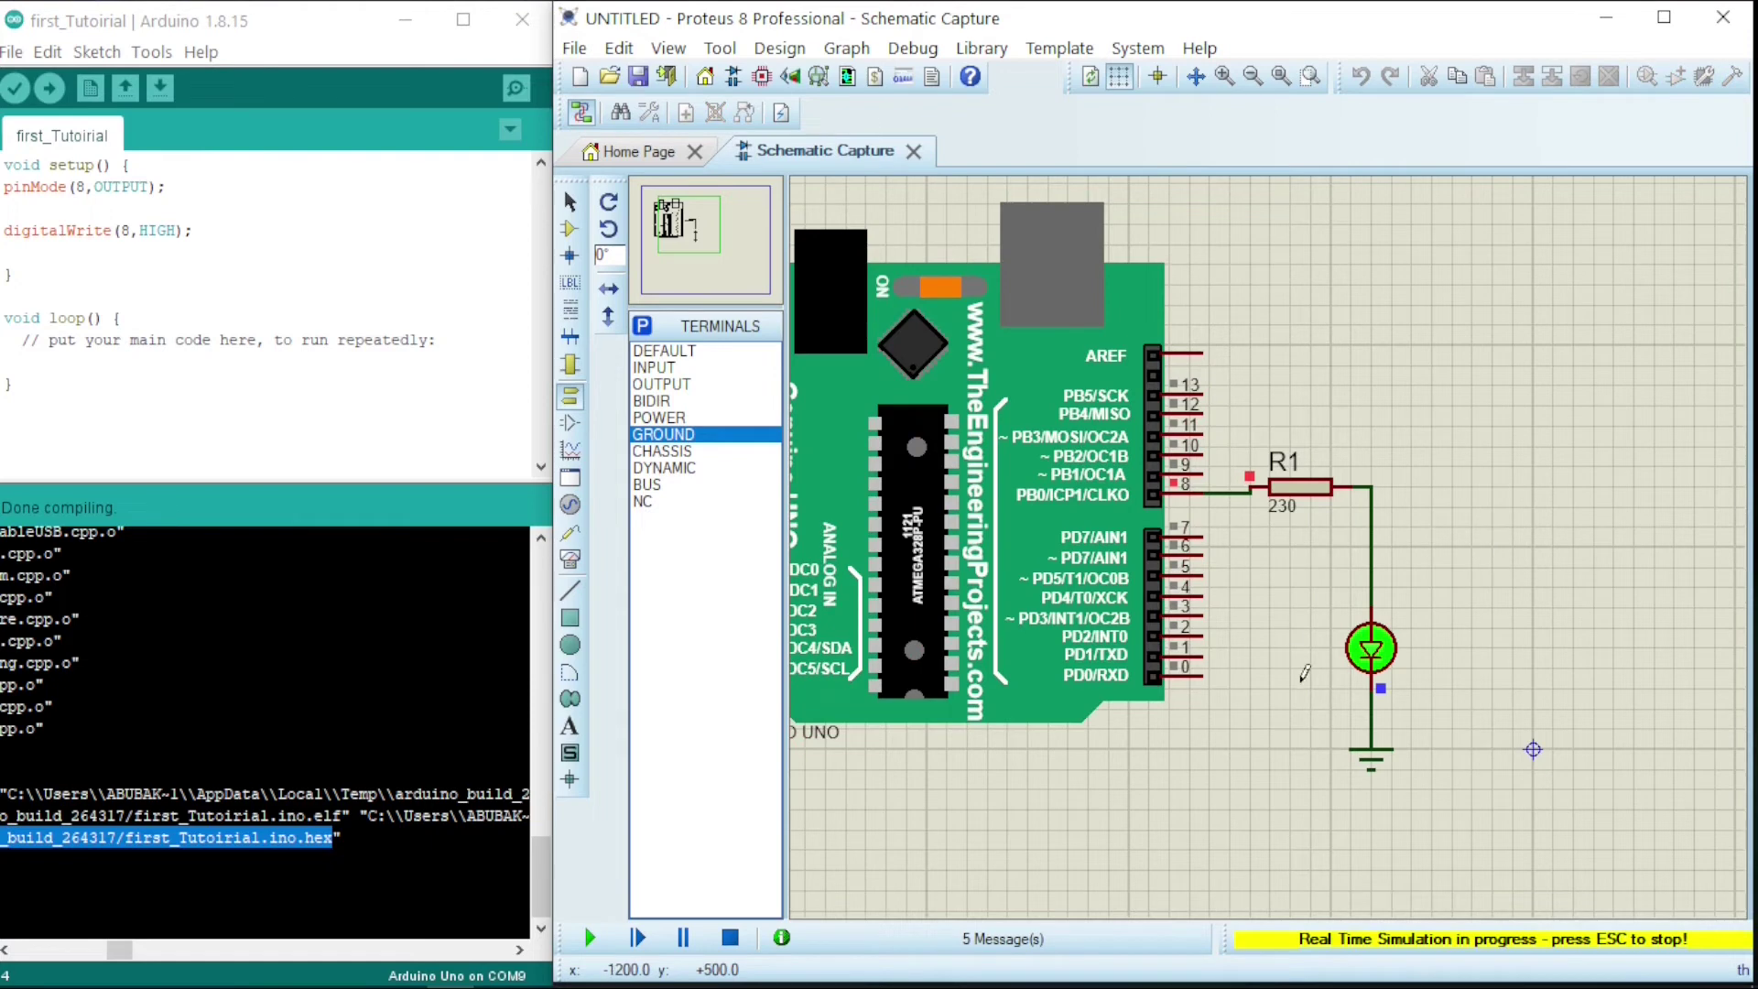
click(263, 357)
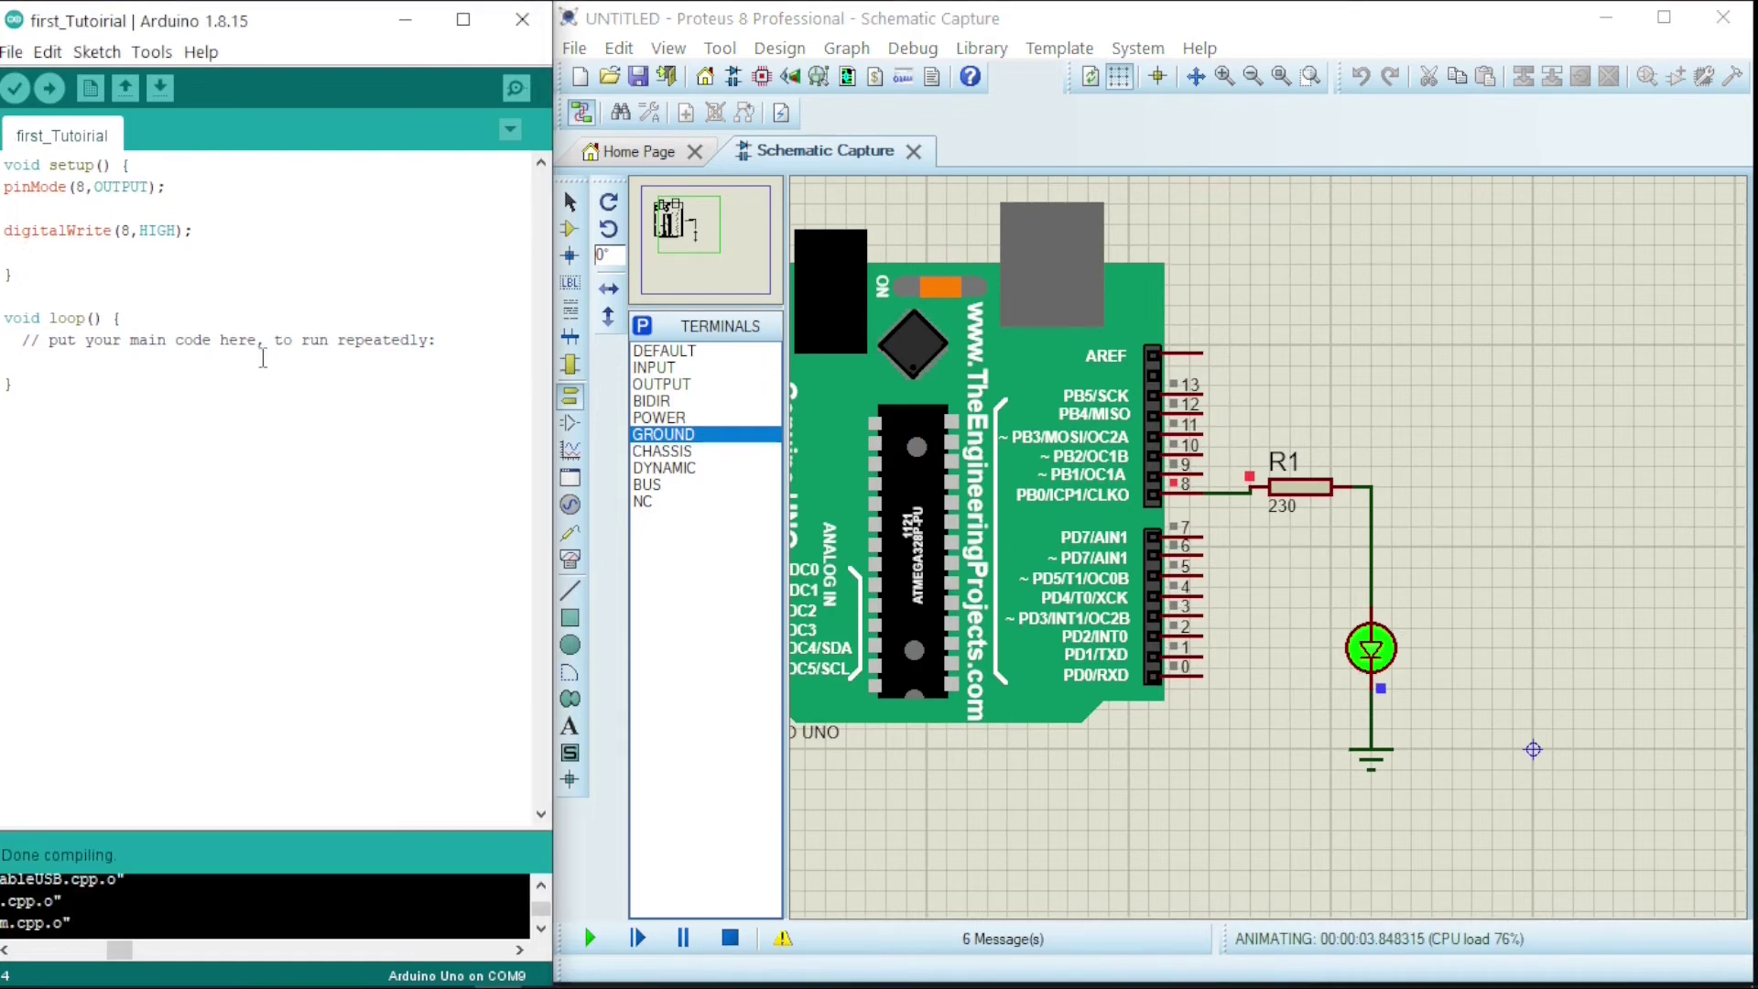
Step: Duplicate the digitalWrite(8,HIGH); line below itself and change HIGH to LOW
click(230, 235)
key(Return)
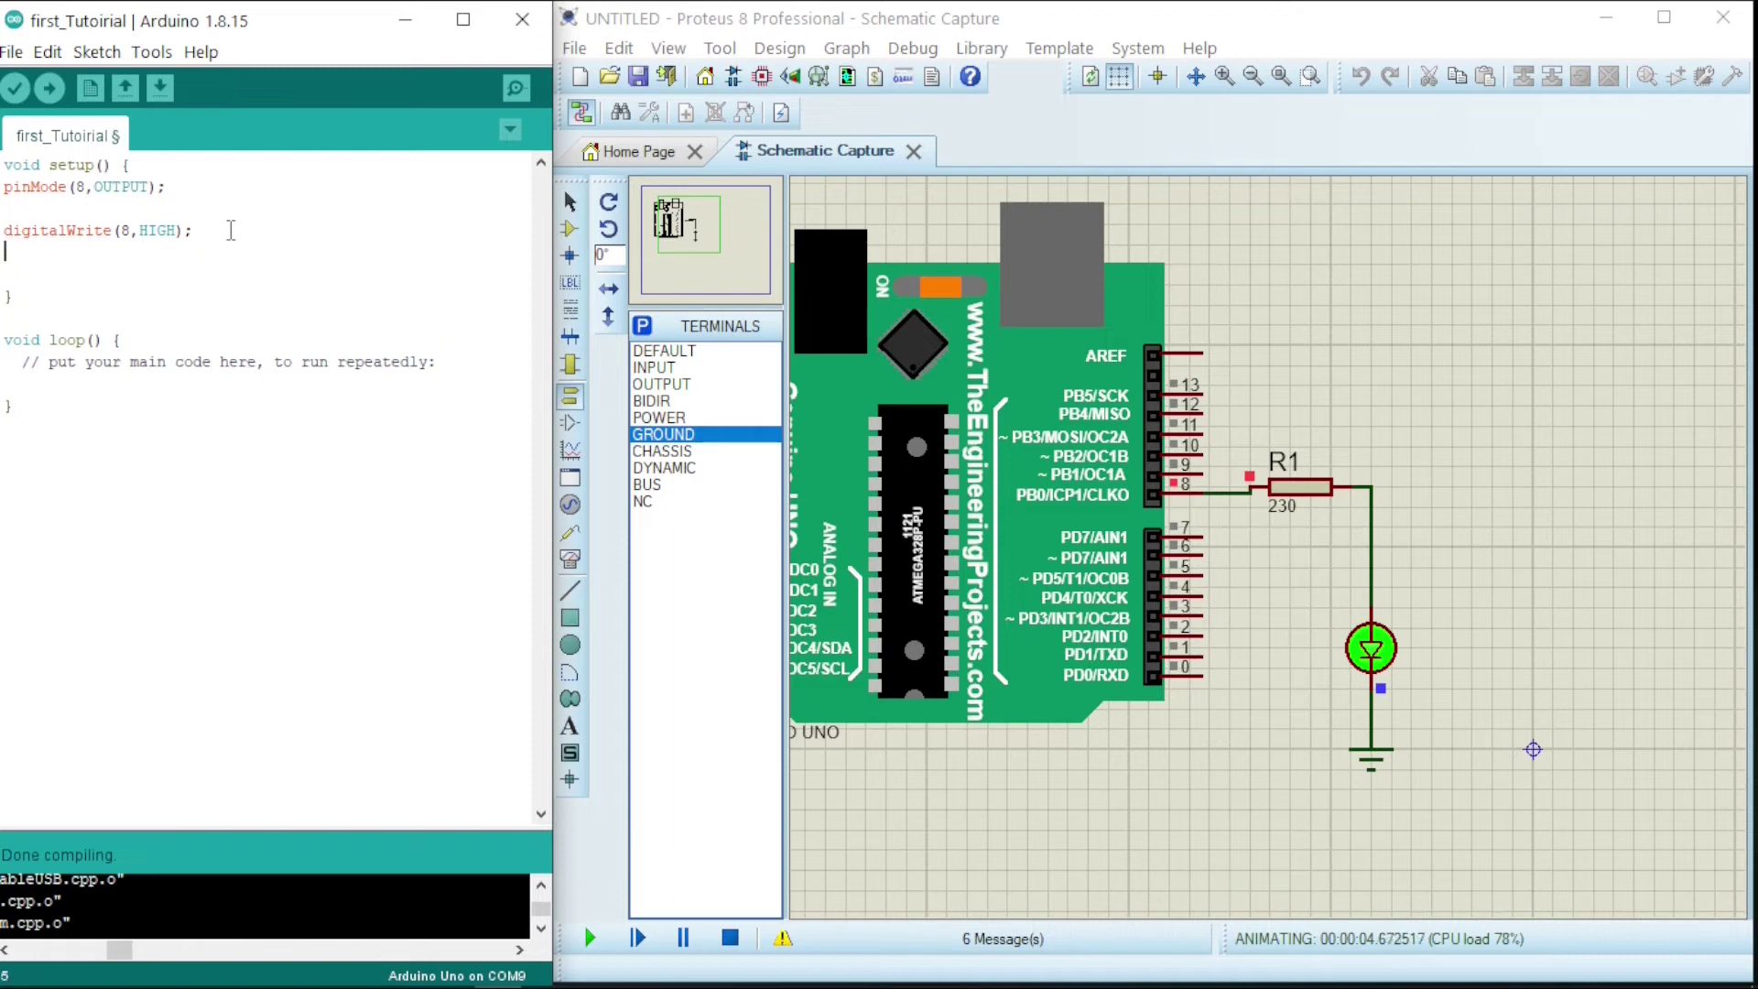
drag(193, 230, 6, 230)
key(ctrl+c)
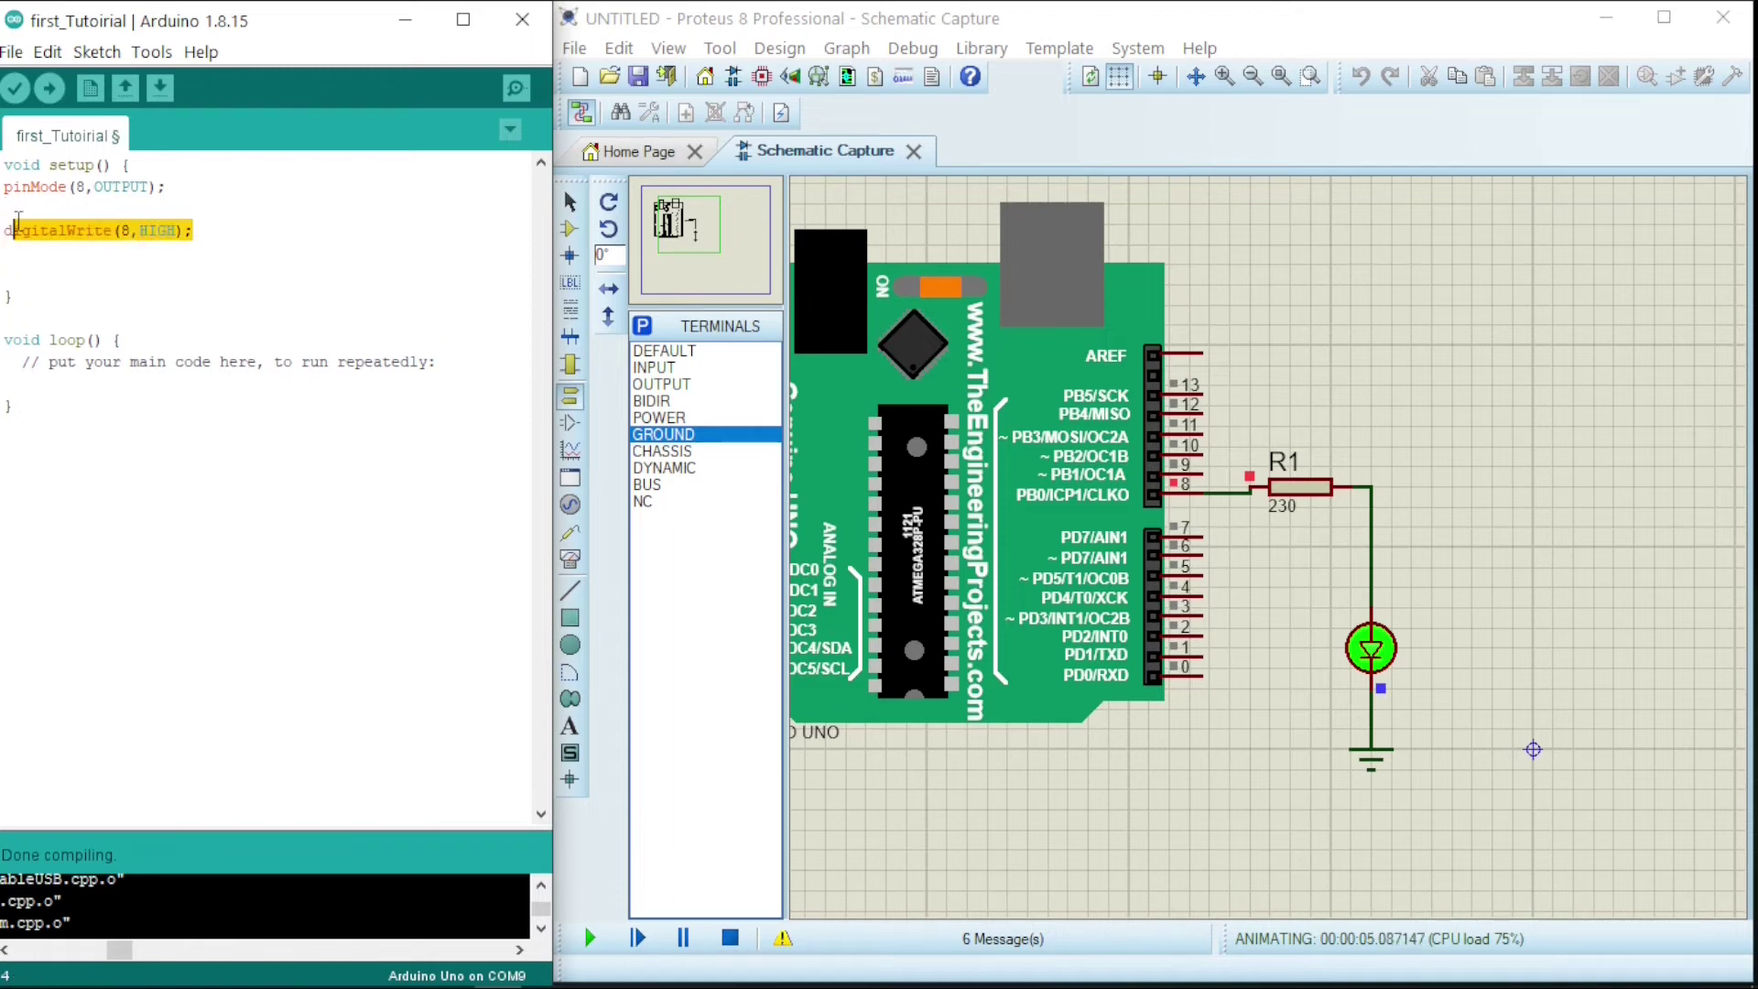
click(49, 274)
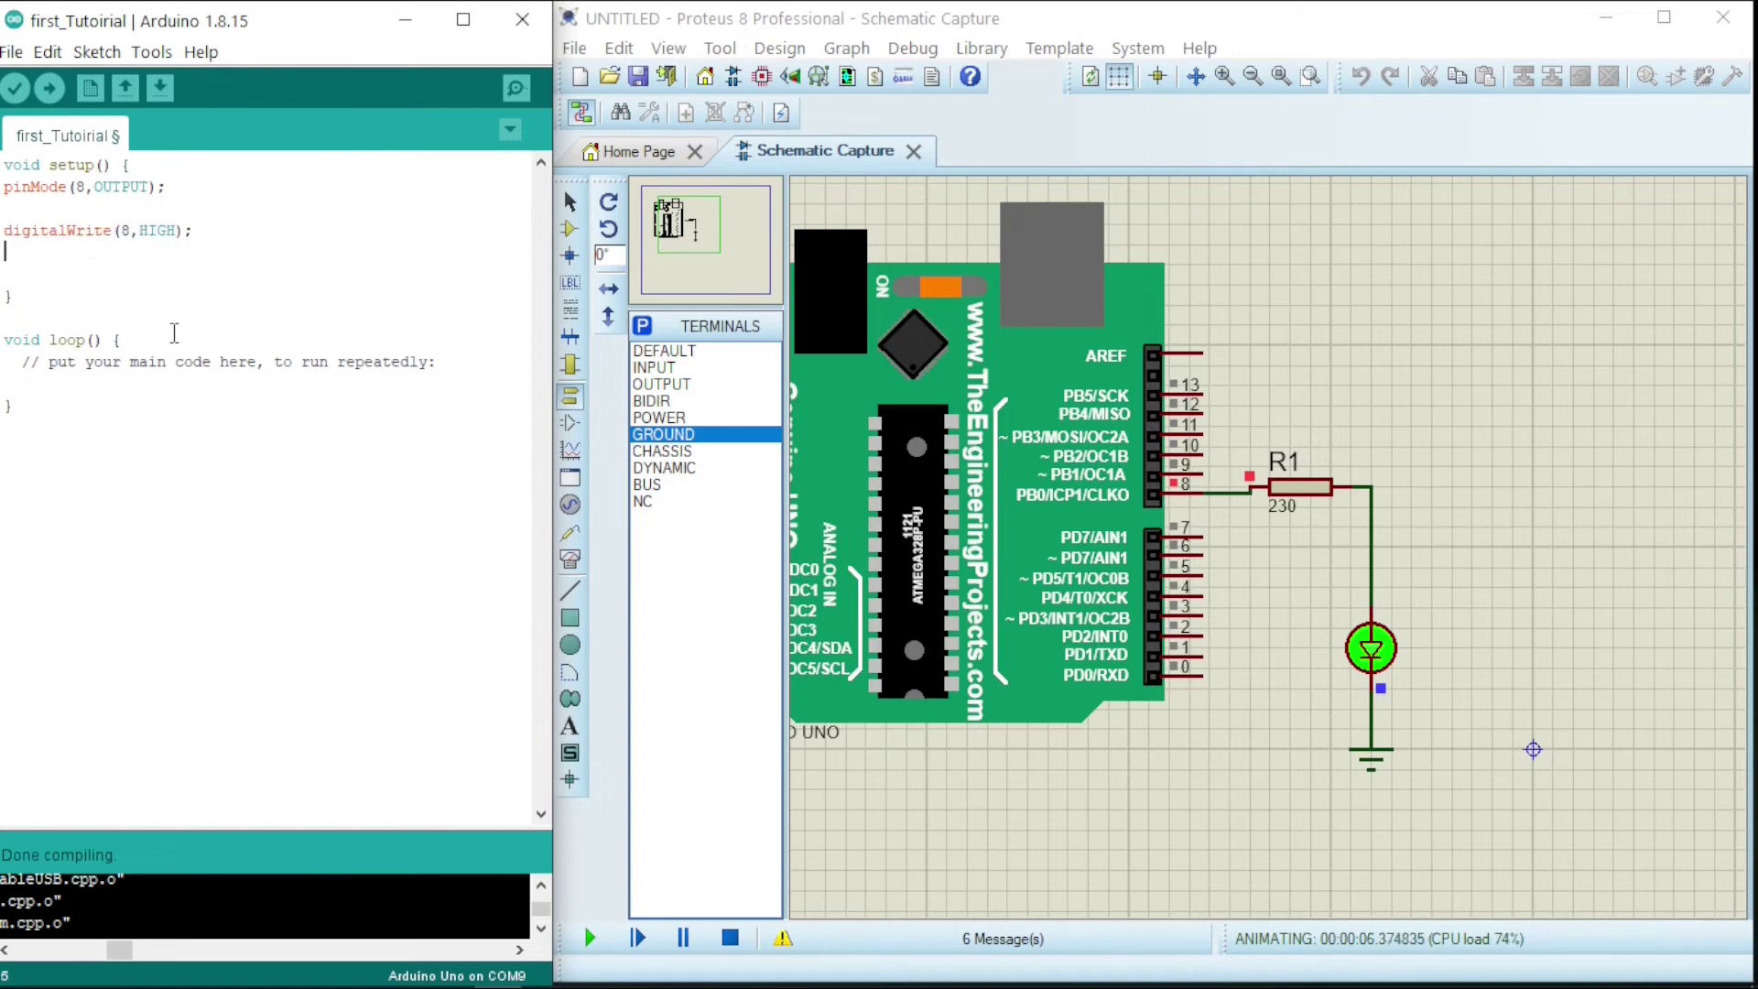
key(ctrl+v)
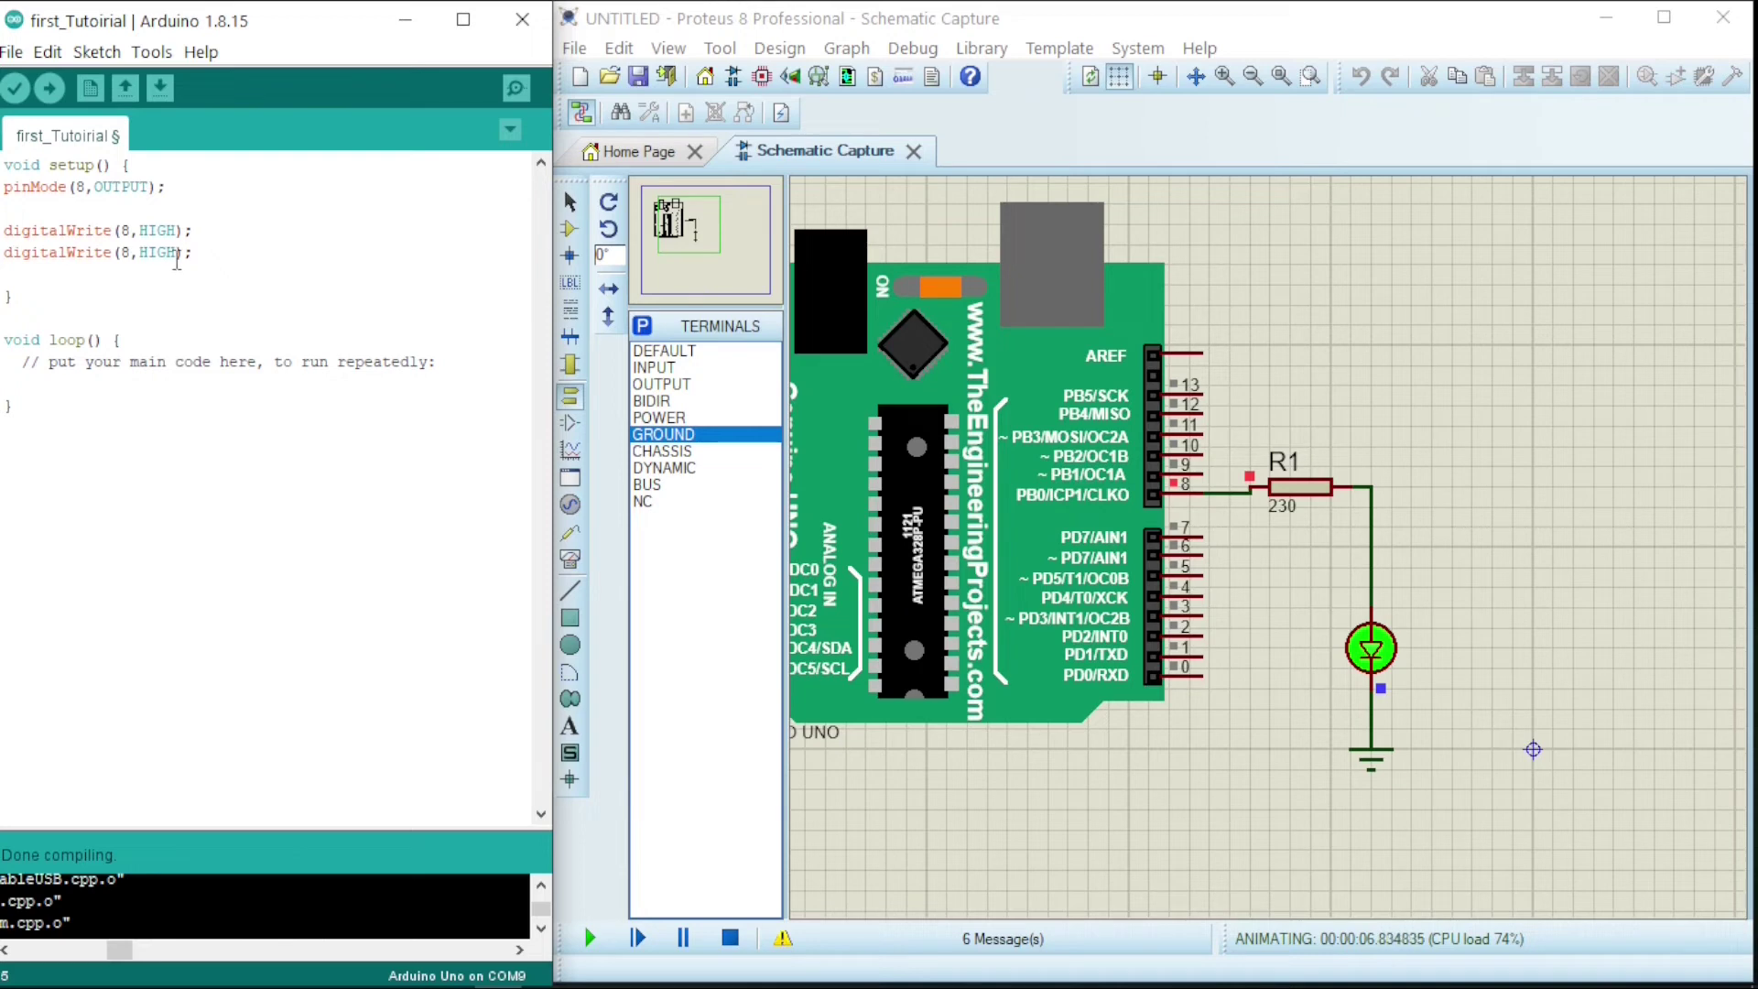
key(Left)
key(Left)
key(Left)
key(Left)
key(Left)
key(Left)
key(Left)
key(Left)
key(Right)
key(Right)
key(Right)
key(Right)
key(Right)
key(Right)
key(BackSpace)
key(BackSpace)
key(BackSpace)
key(BackSpace)
text(LOW)
Step: Recompile the sketch, then stop and restart the Proteus simulation
click(16, 90)
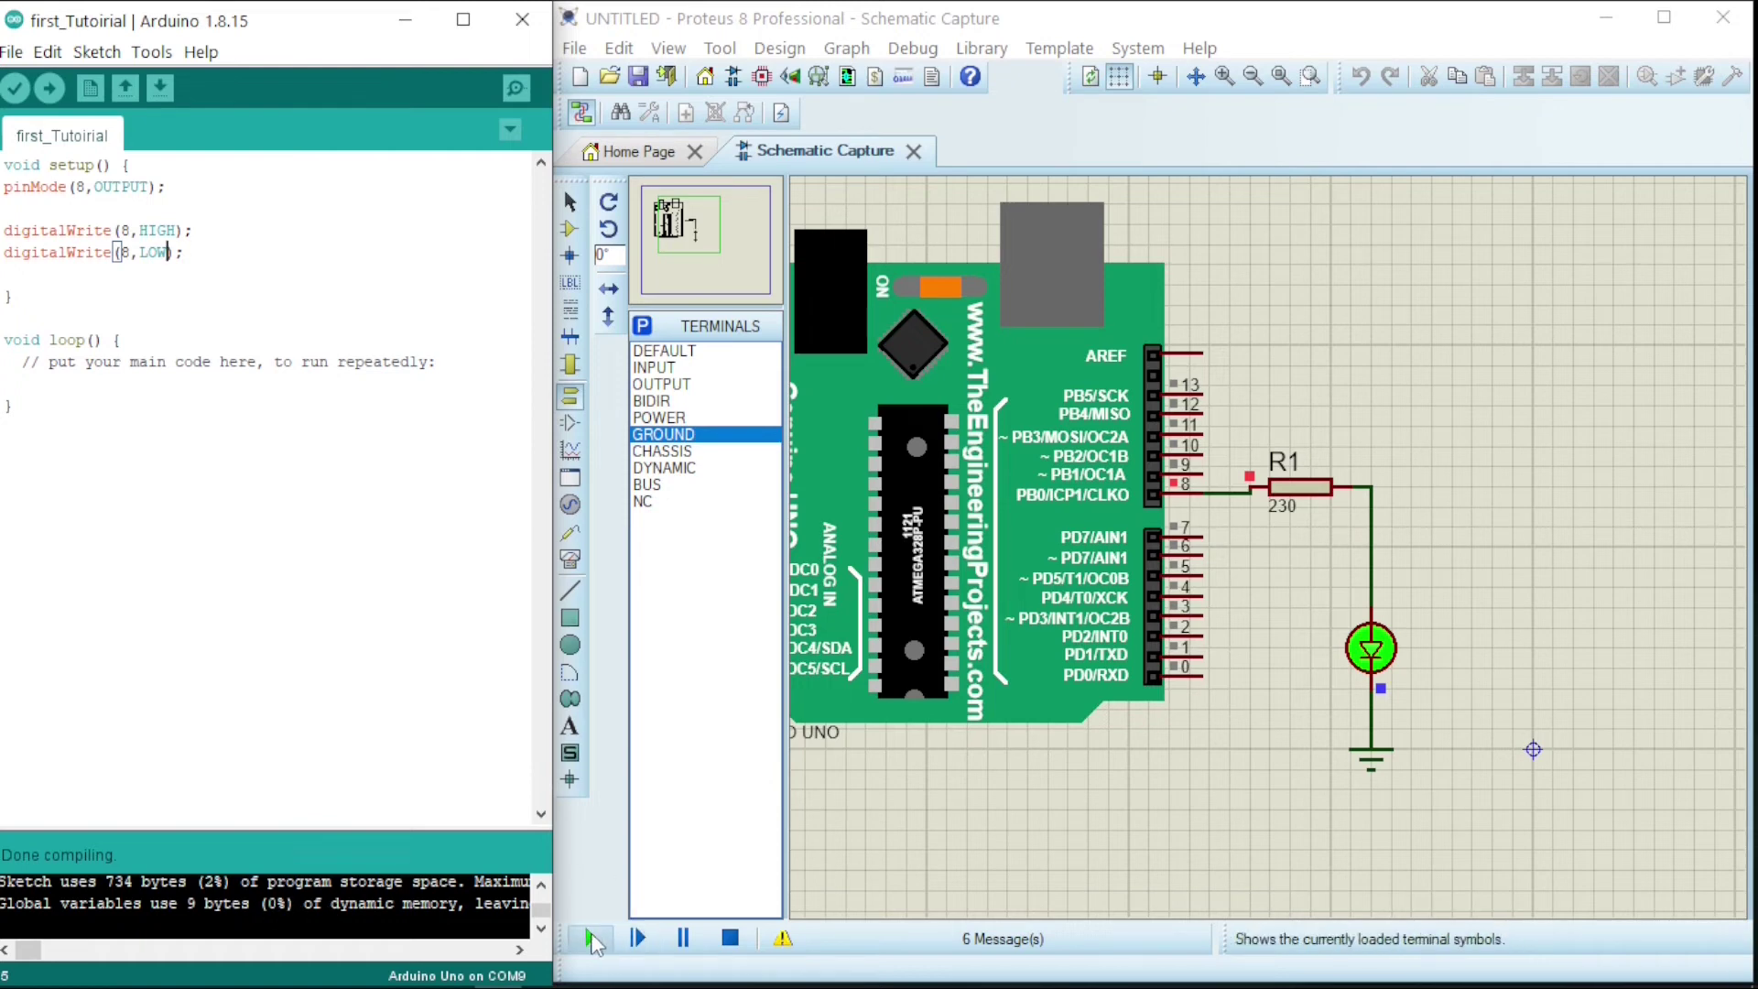
click(666, 947)
click(730, 937)
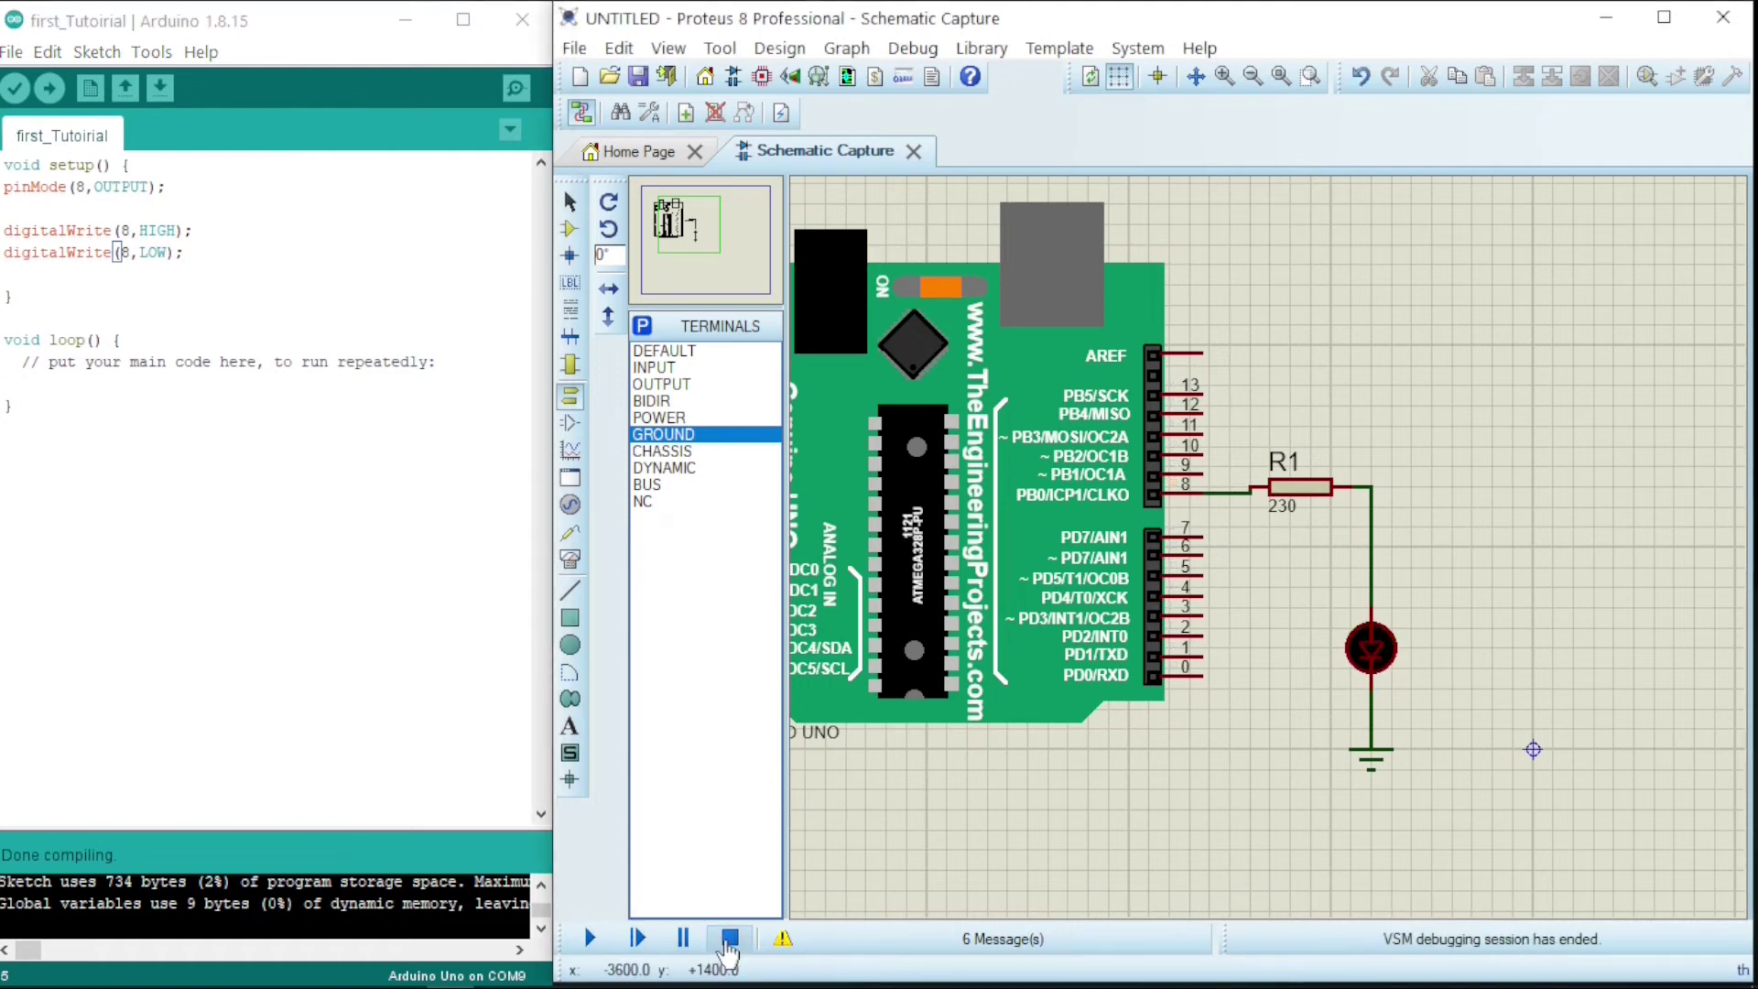
click(591, 937)
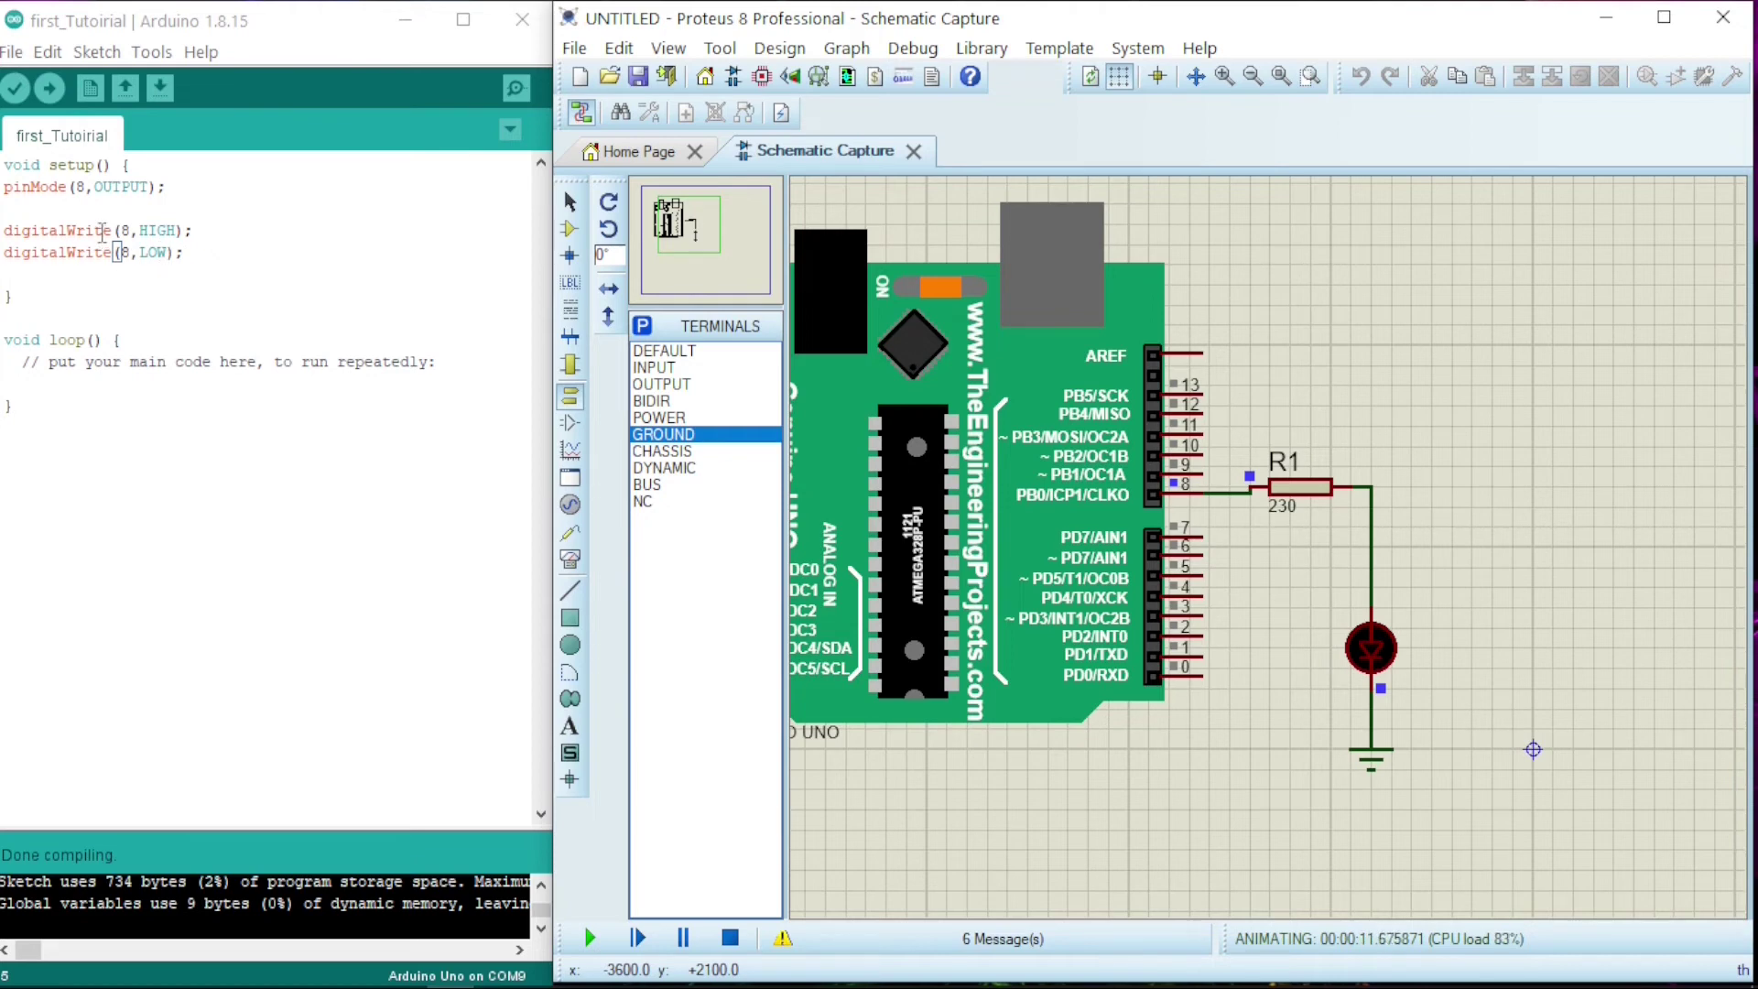
Step: Add delay(100); after both the HIGH and LOW digitalWrite lines in setup
click(195, 236)
key(Return)
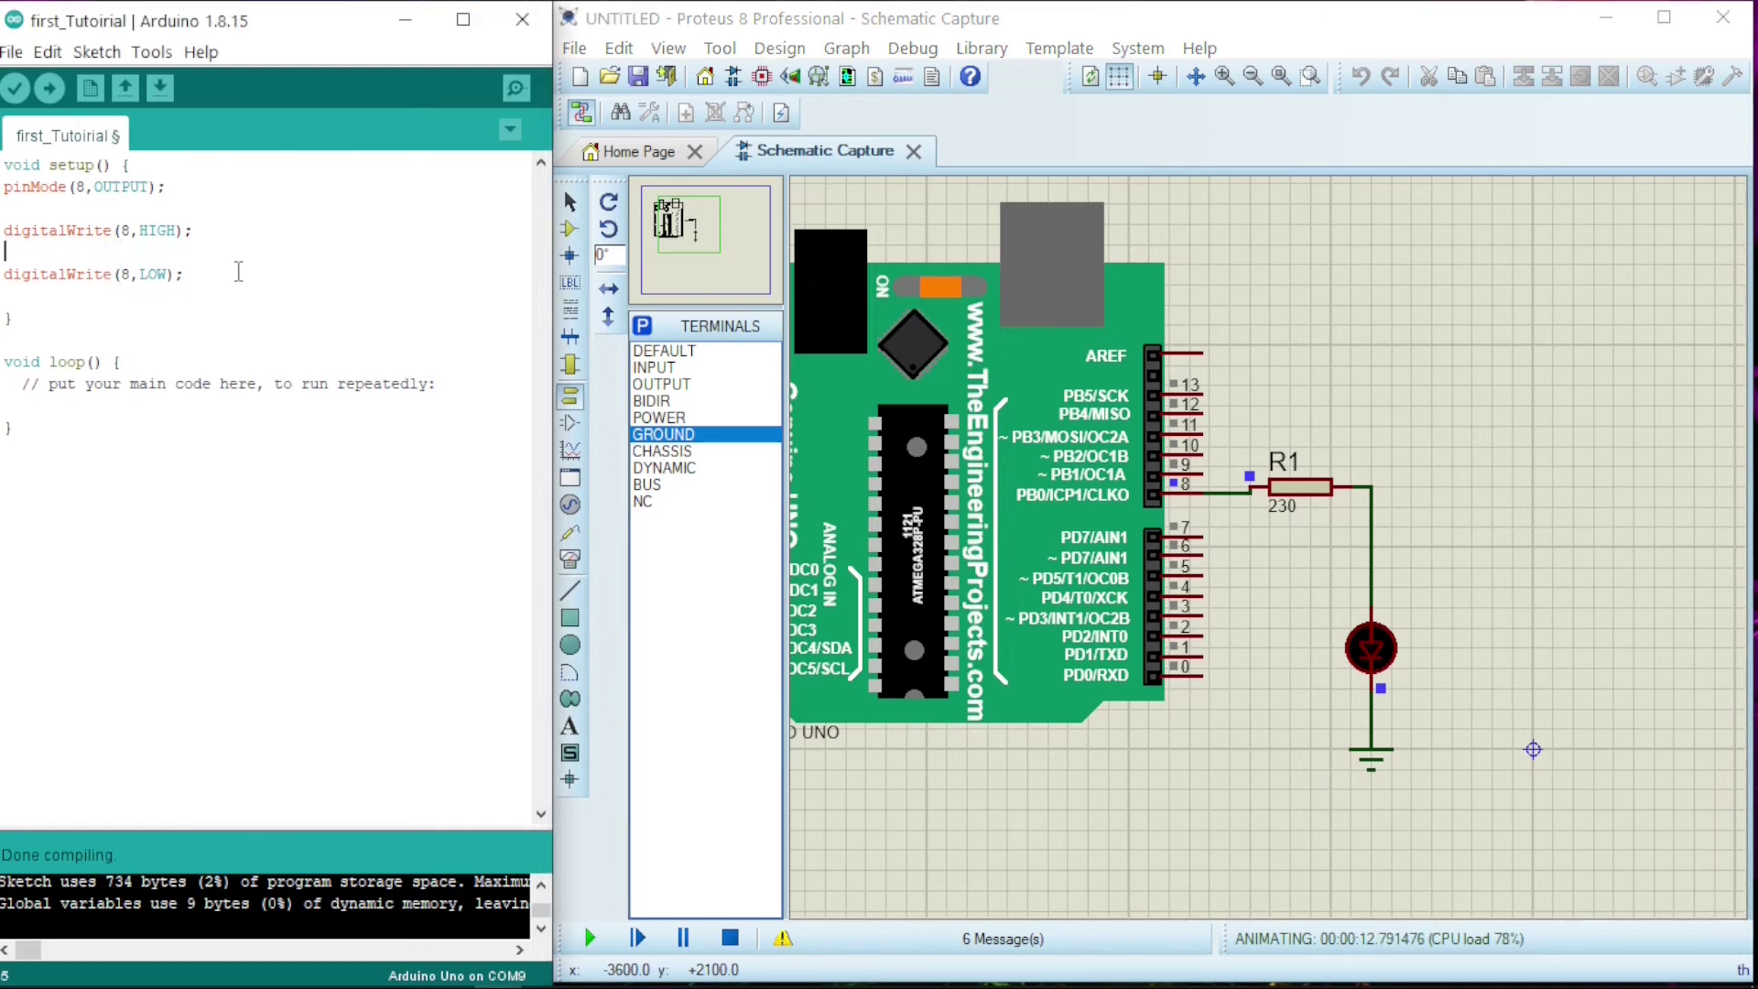
text(delay)
text(()
text(2)
text(0)
text(100)
text())
text(;)
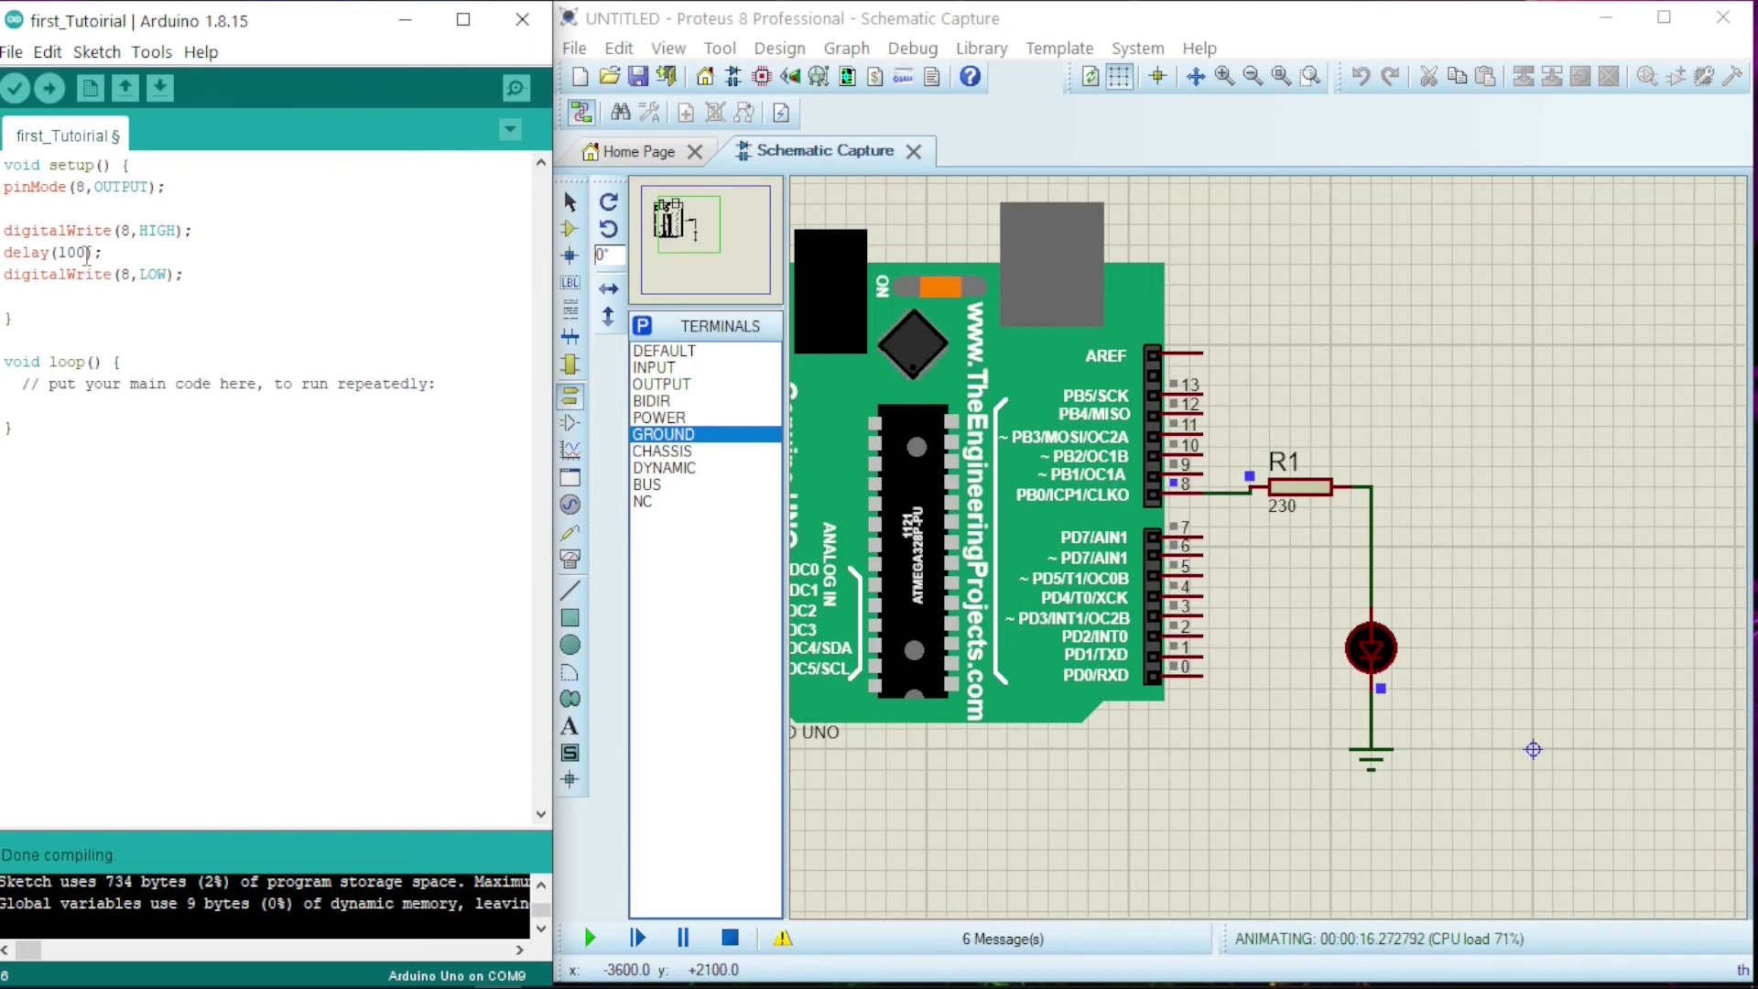
drag(117, 253, 3, 253)
key(ctrl+c)
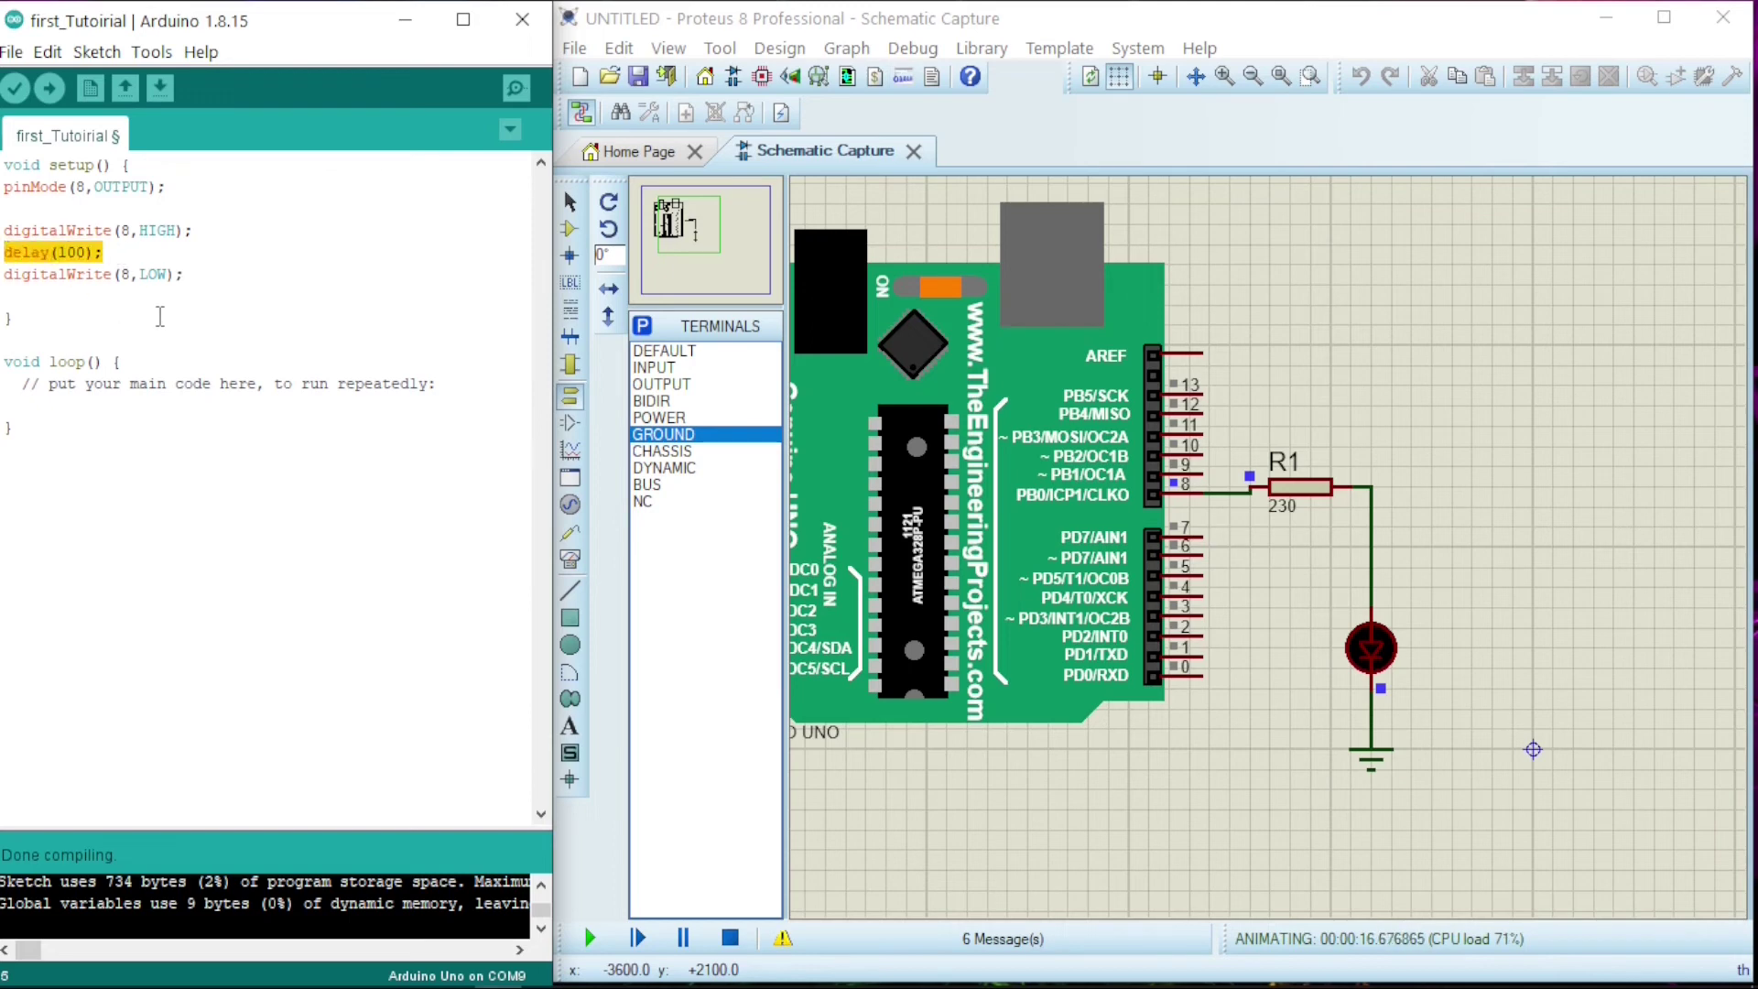
click(83, 296)
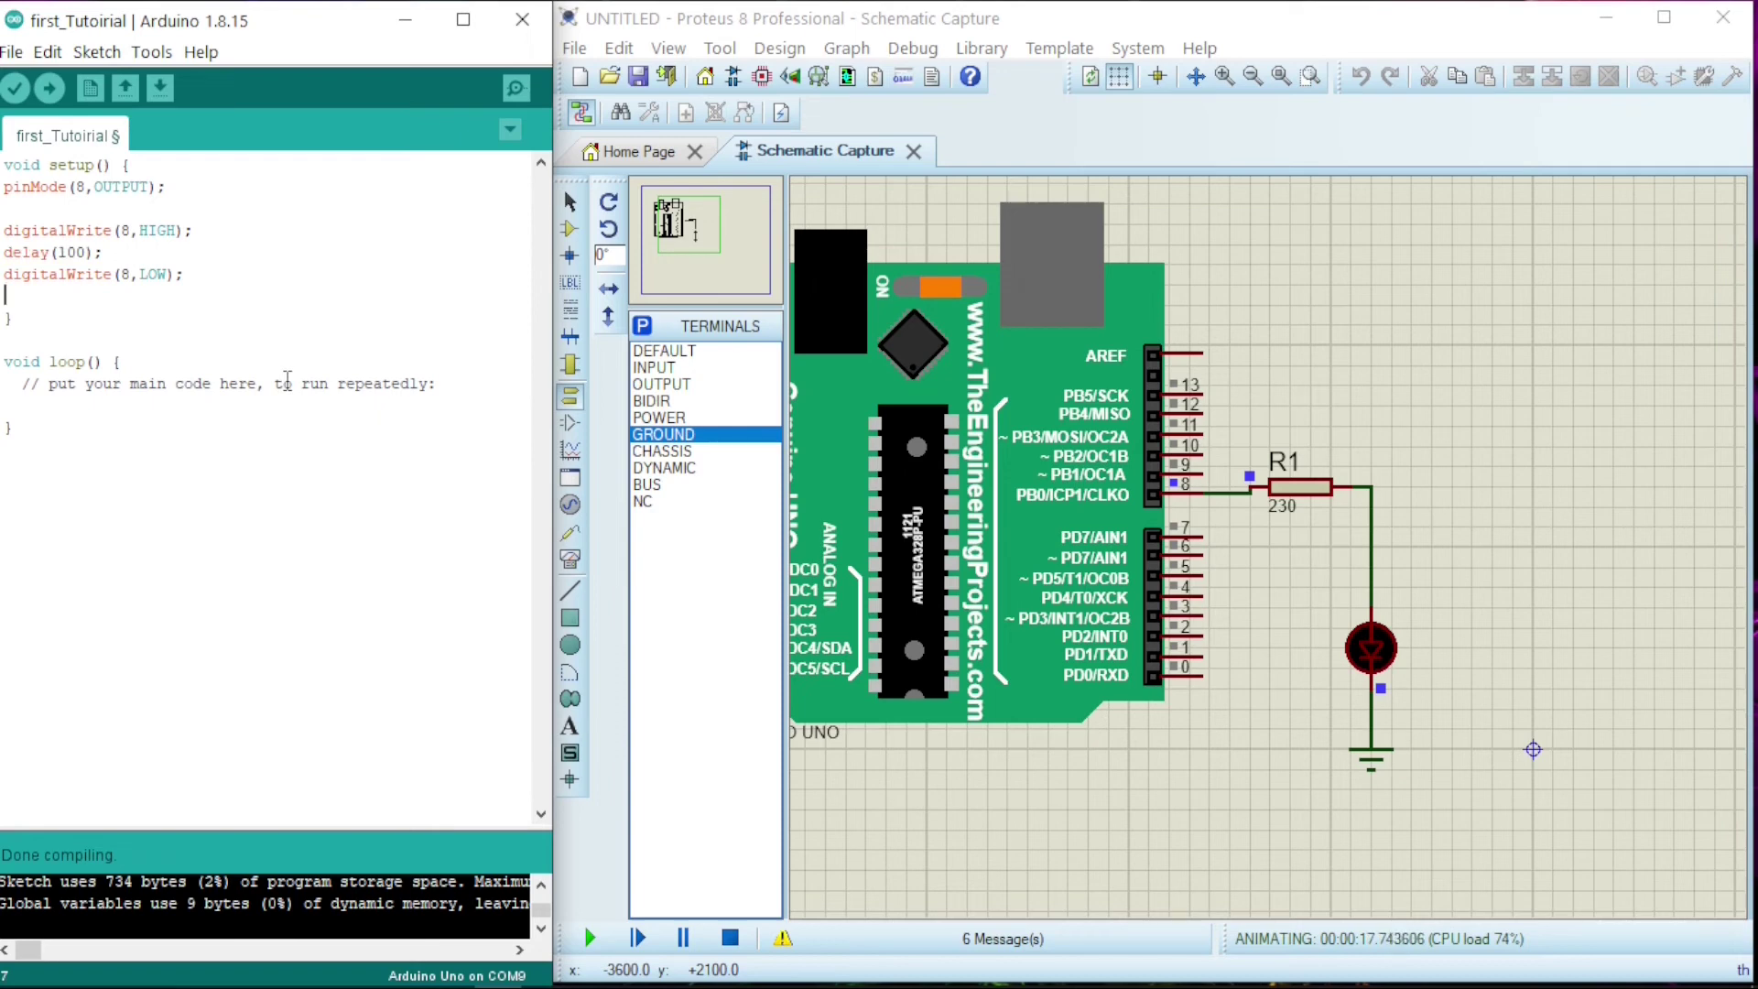
key(ctrl+v)
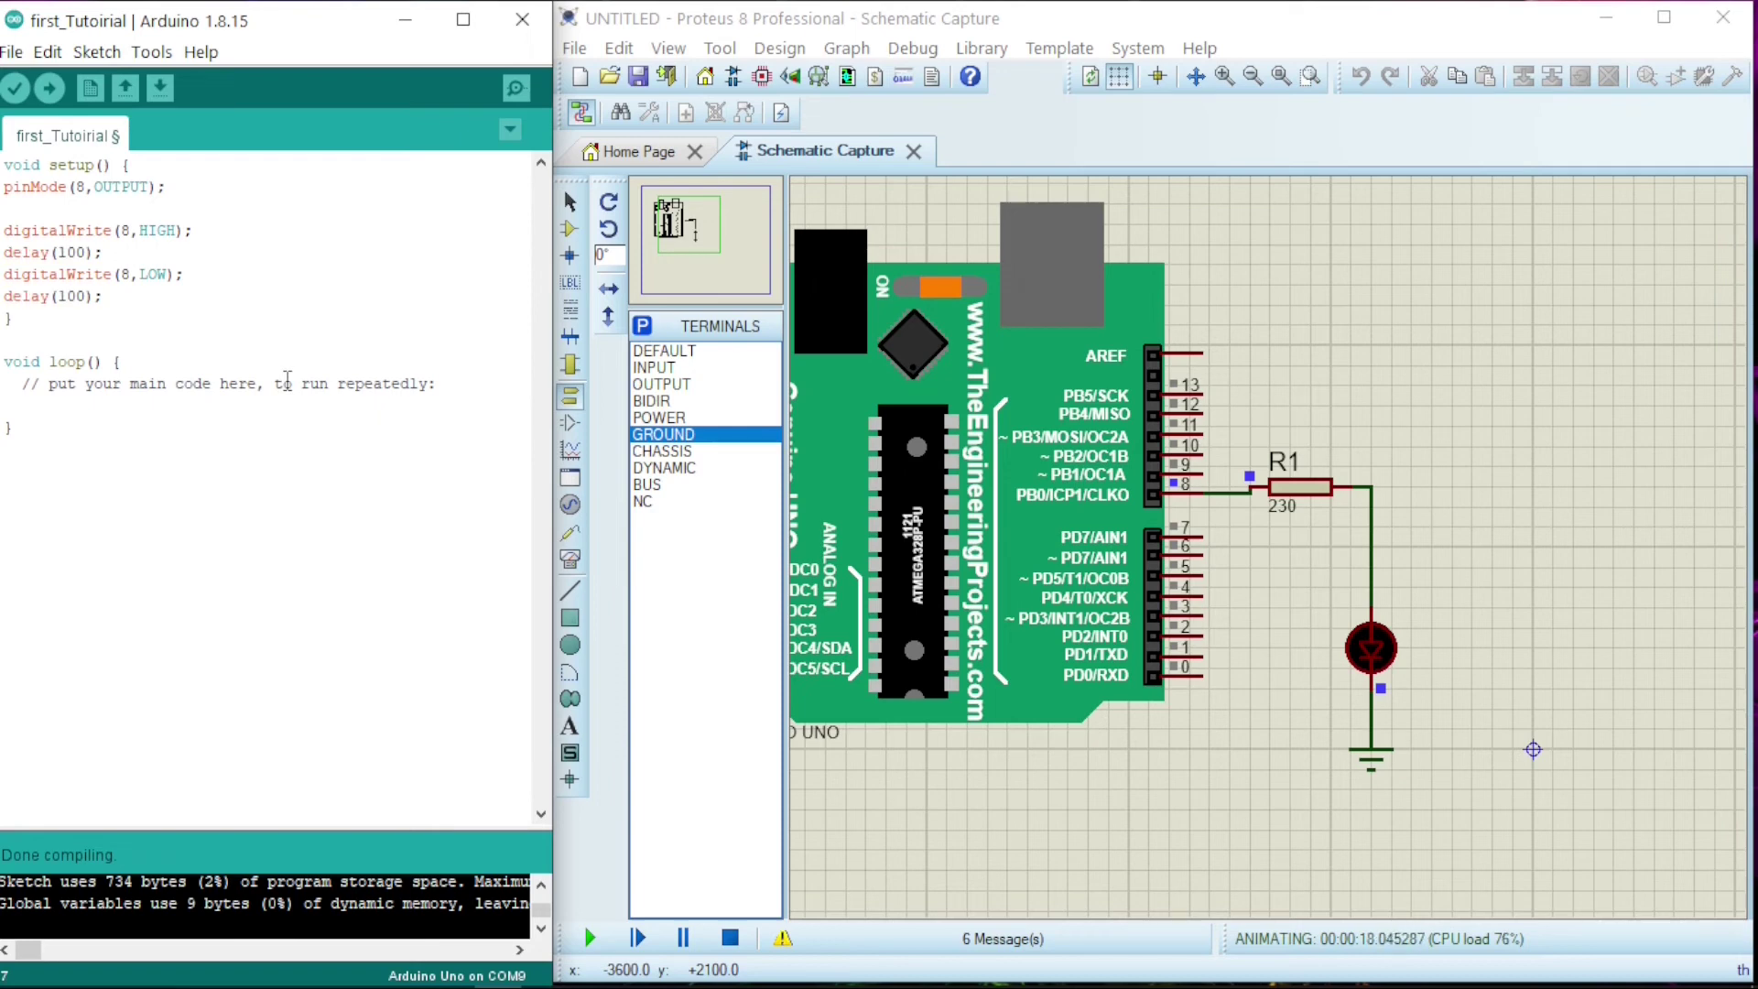
Step: Recompile the sketch and restart the Proteus simulation
click(15, 88)
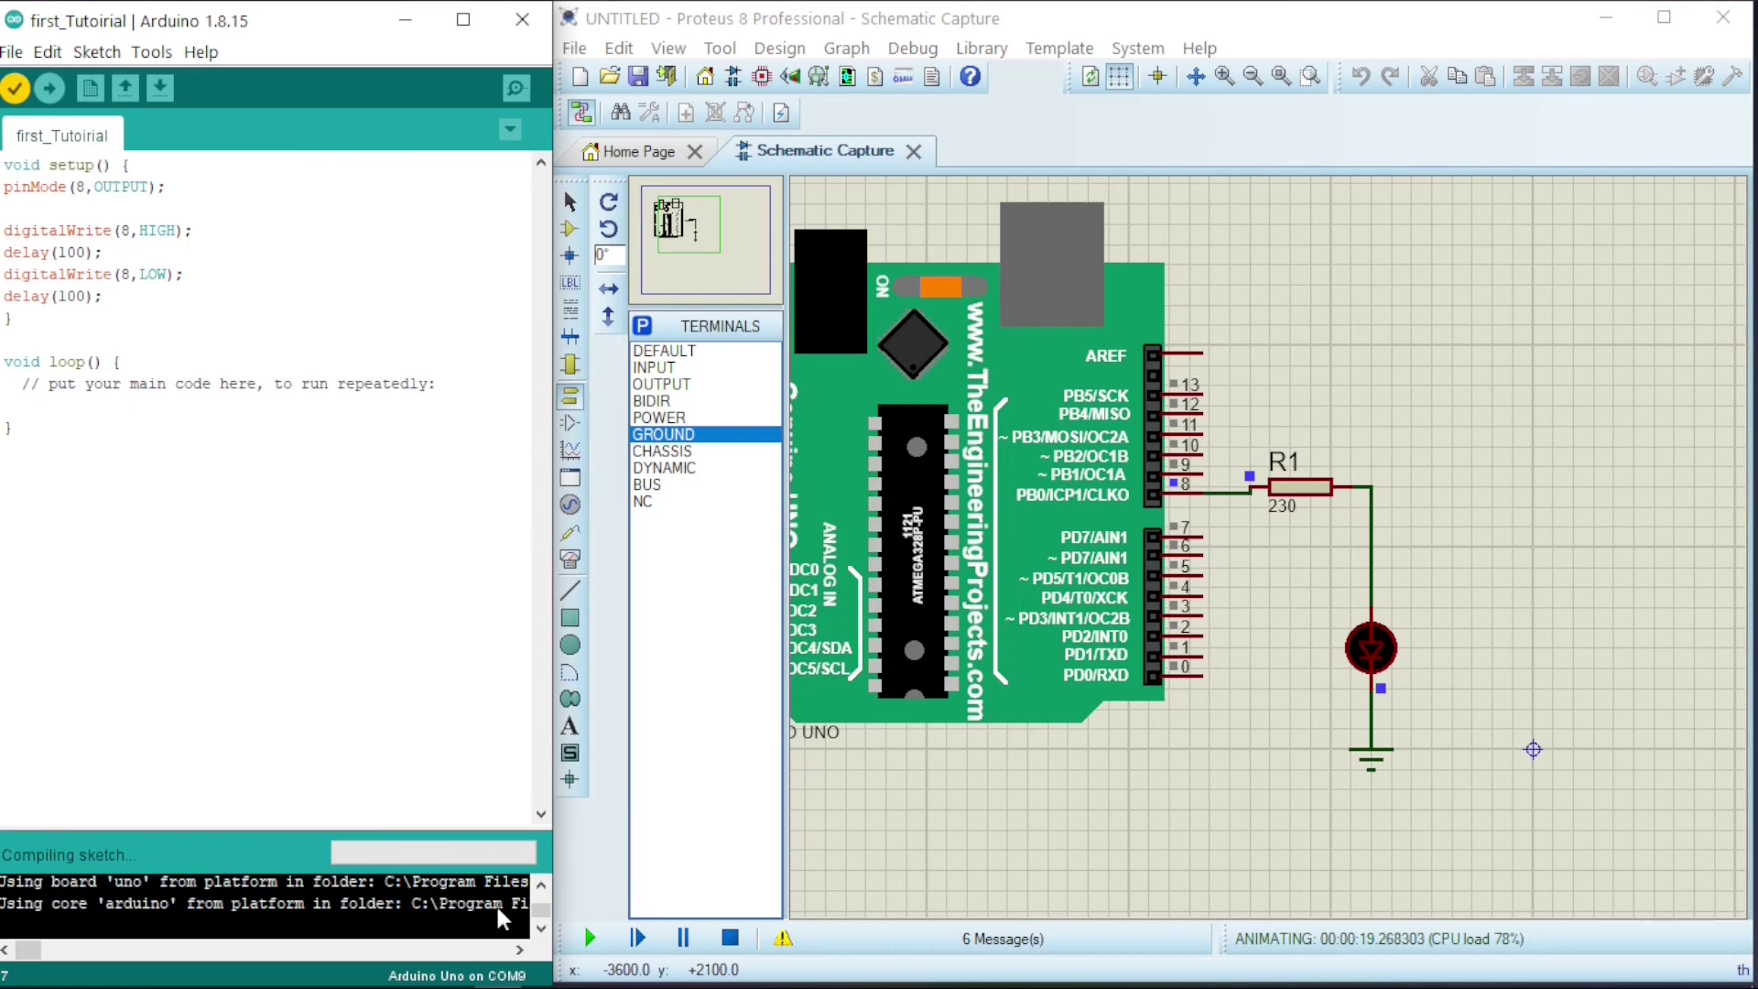
click(720, 946)
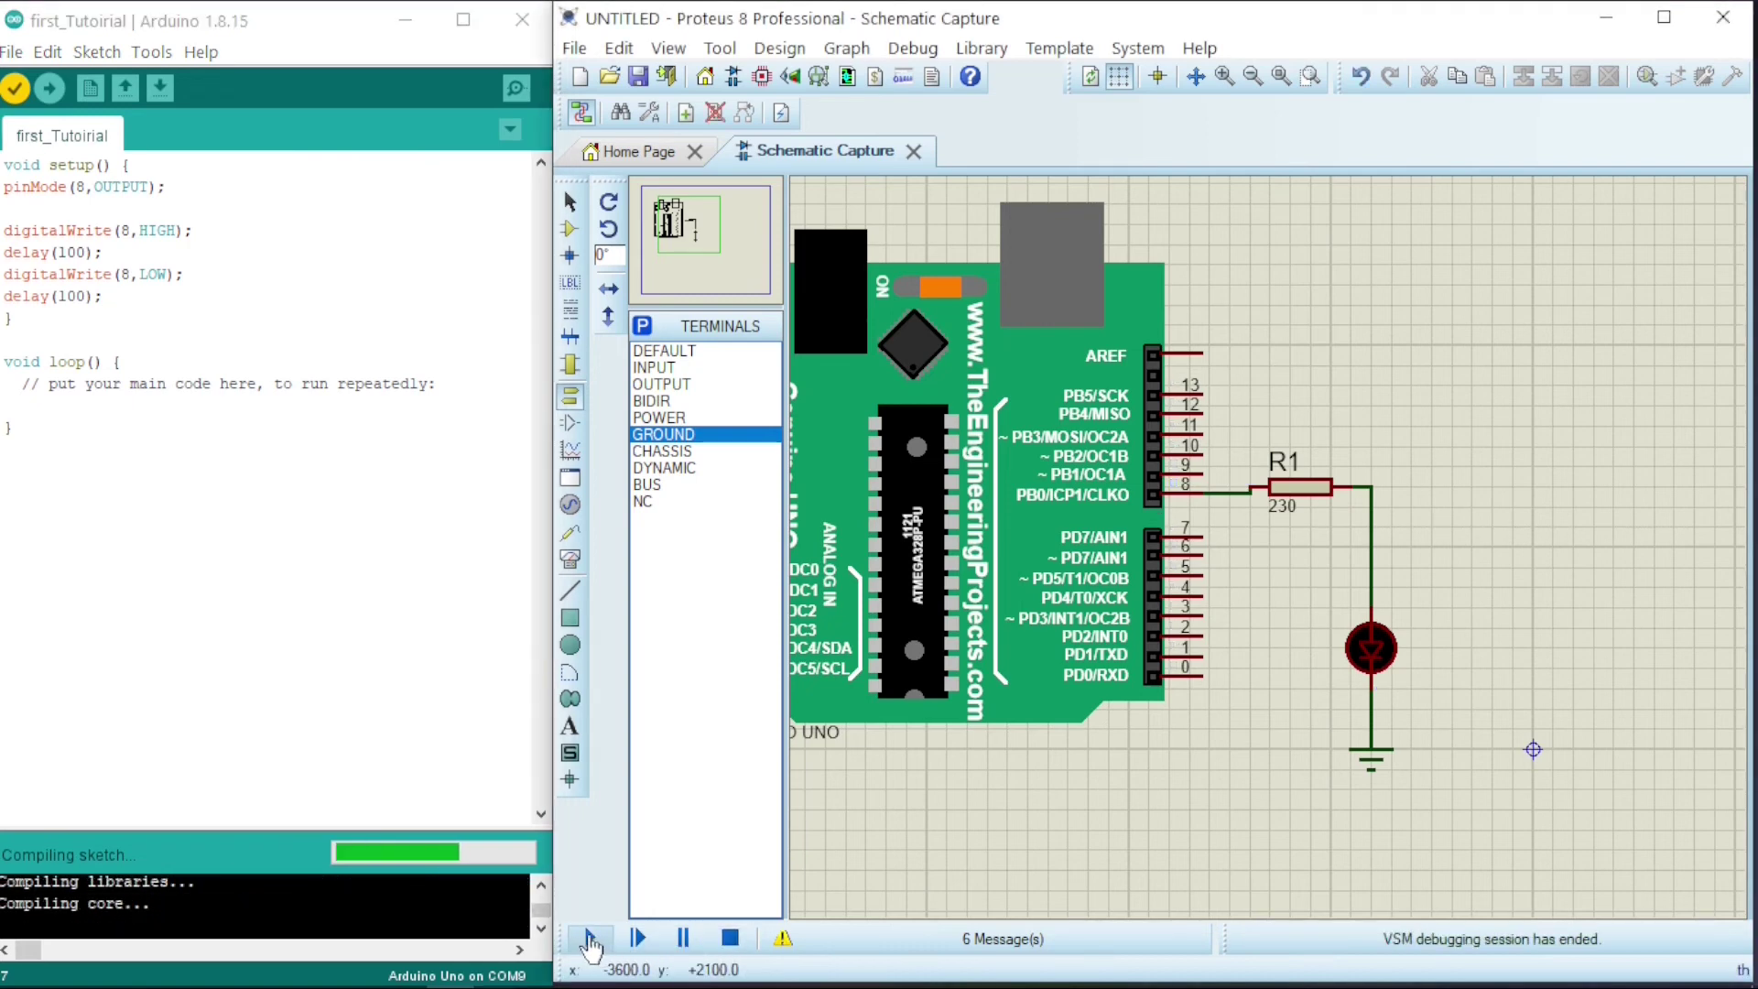
click(591, 939)
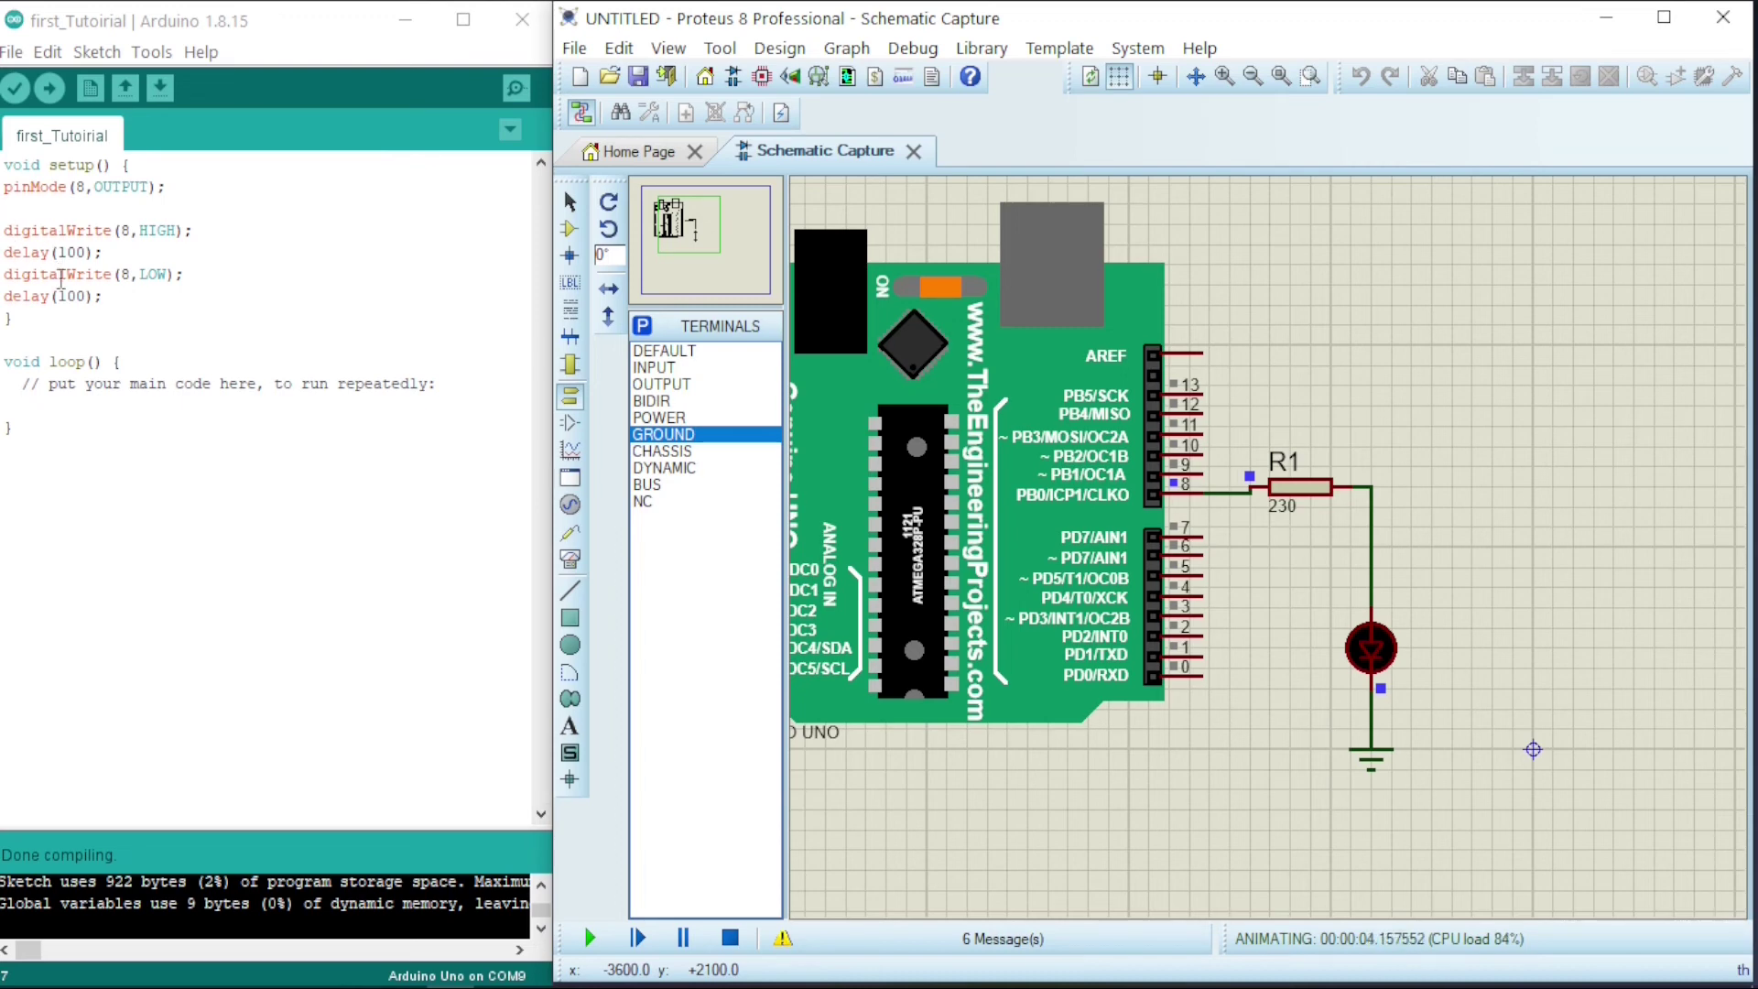
Step: Replace loop()'s placeholder comment with a copy of setup's four HIGH/LOW write and delay lines
click(23, 383)
drag(23, 383, 458, 392)
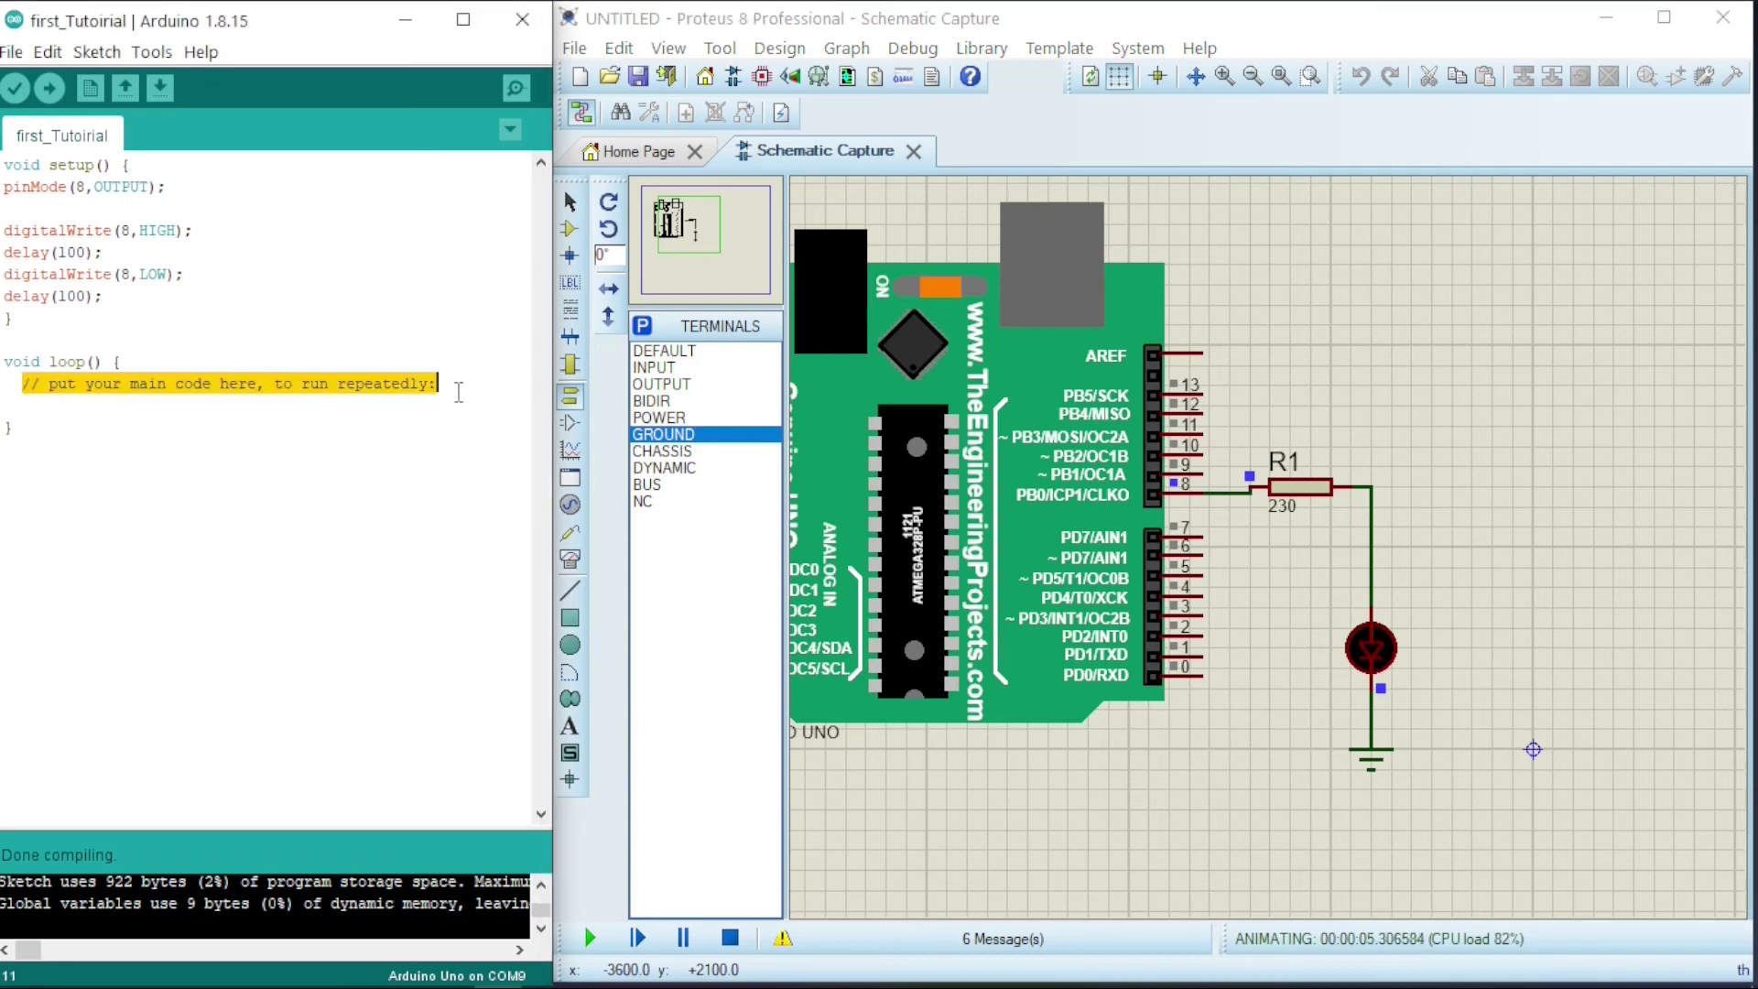
key(BackSpace)
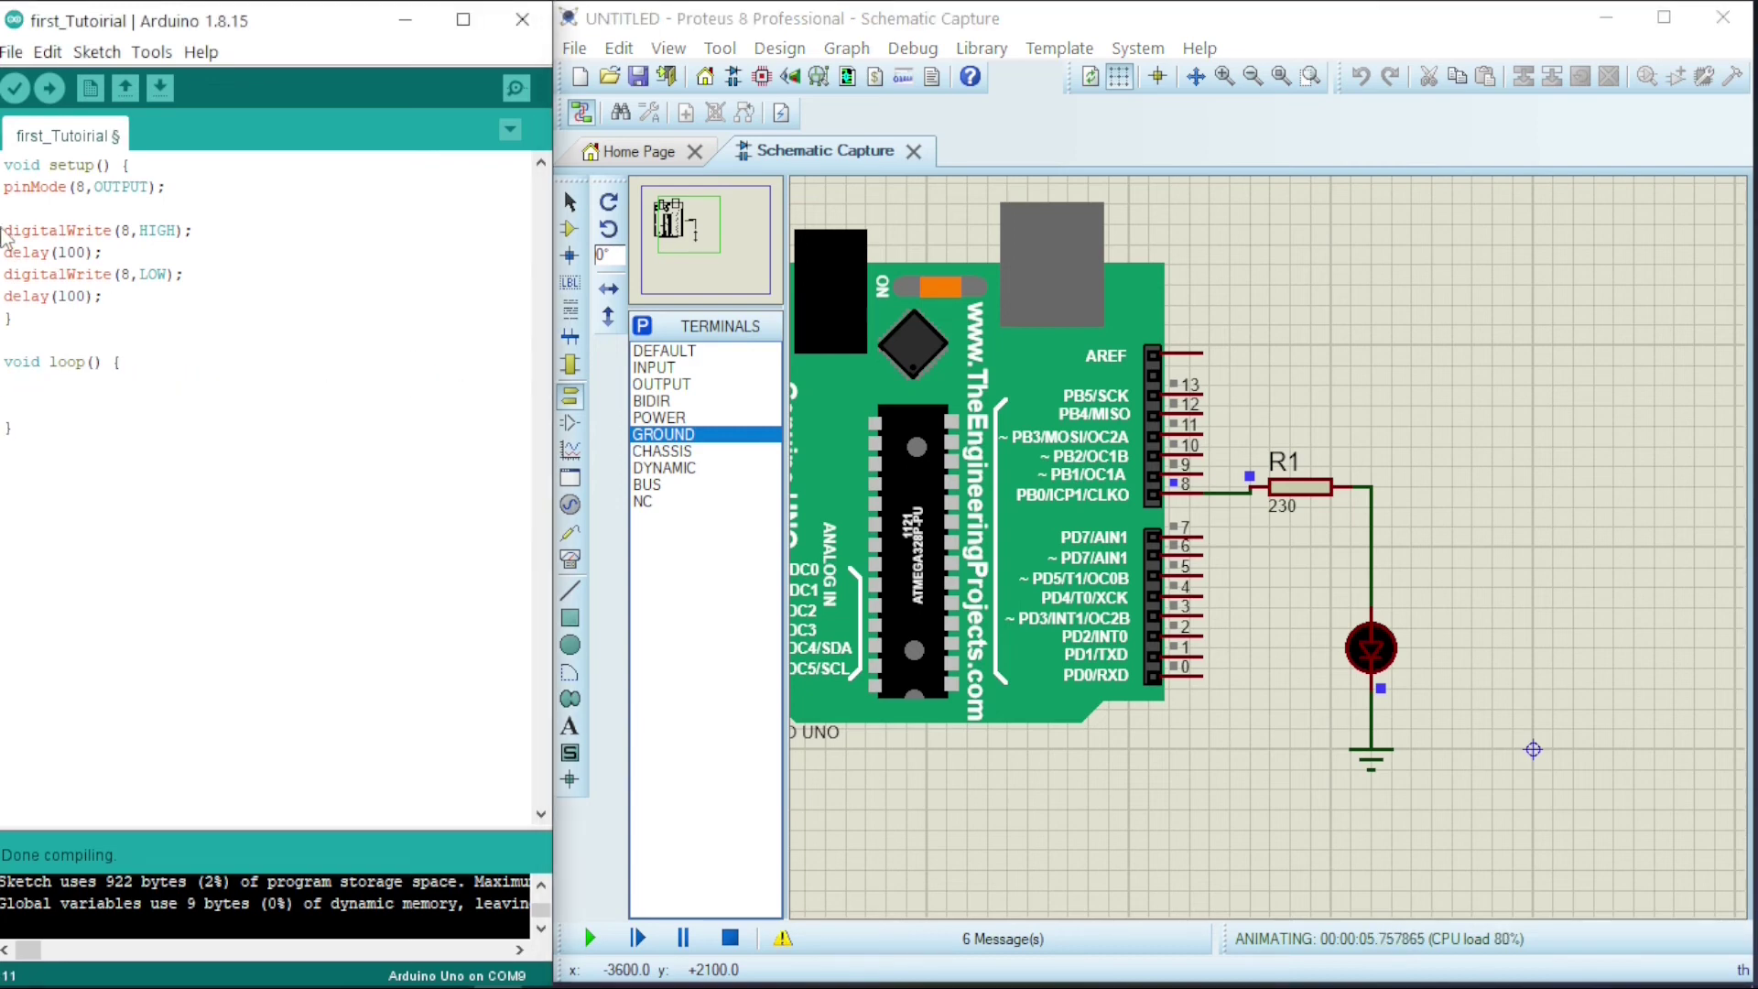
drag(4, 230, 116, 319)
right_click(76, 272)
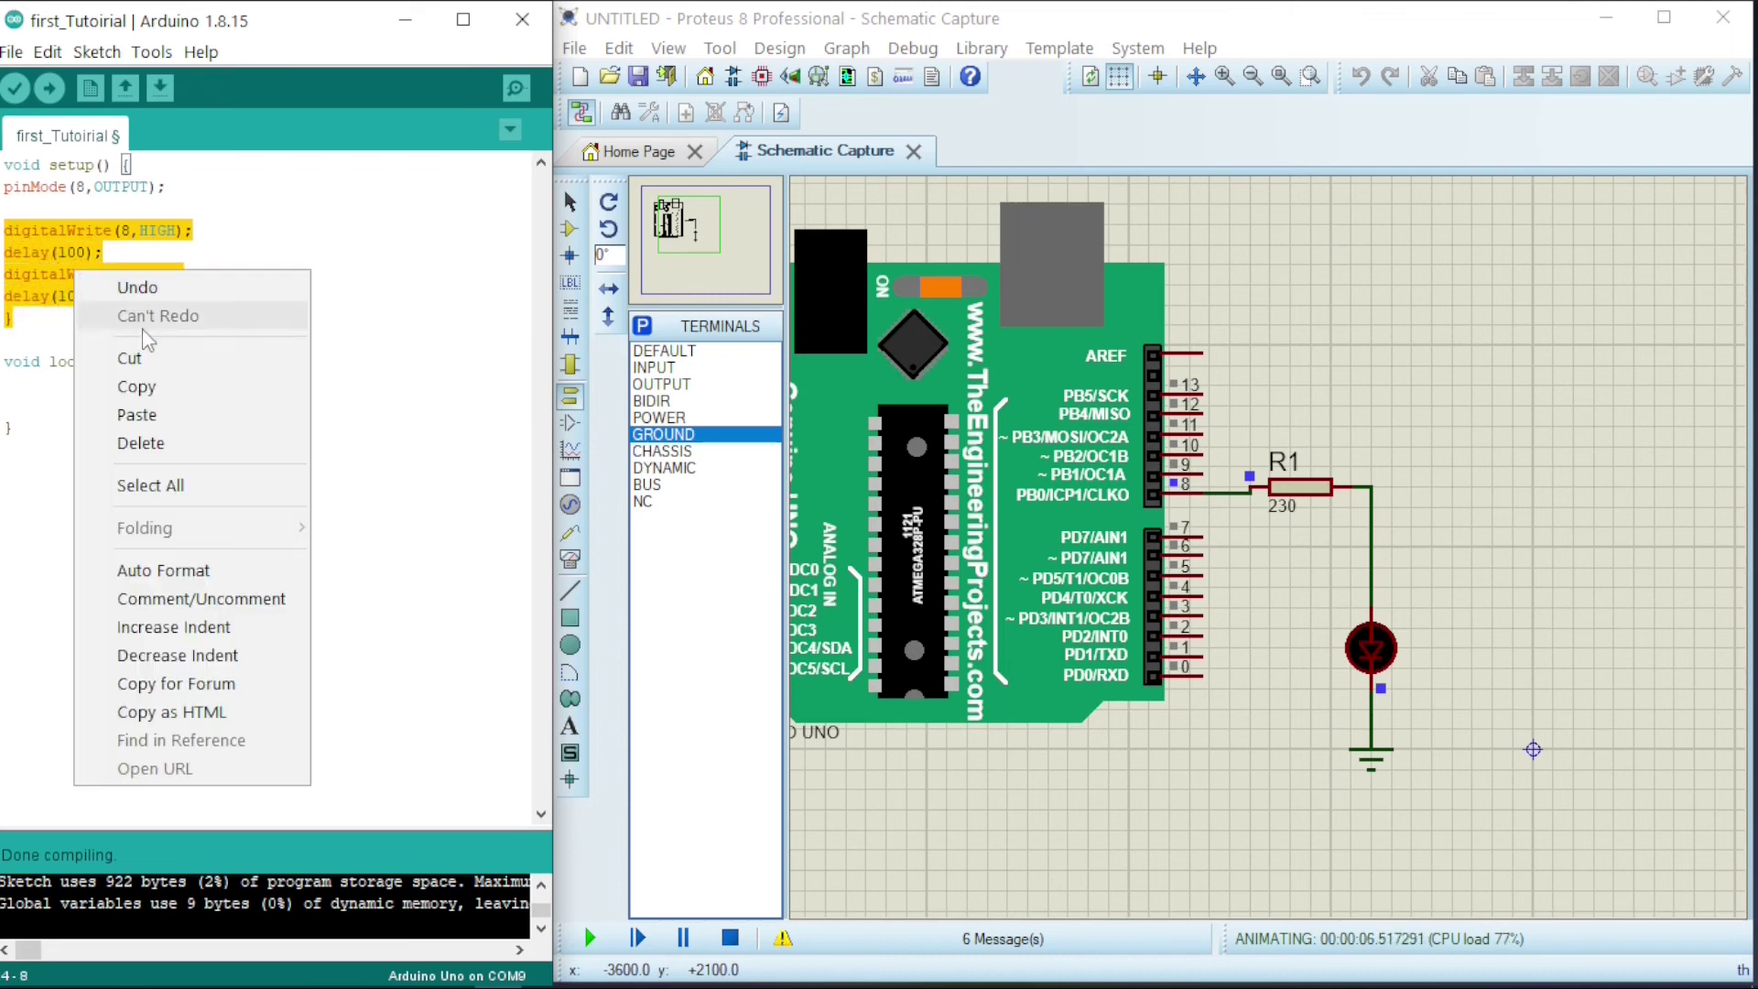
click(157, 385)
click(58, 408)
right_click(47, 404)
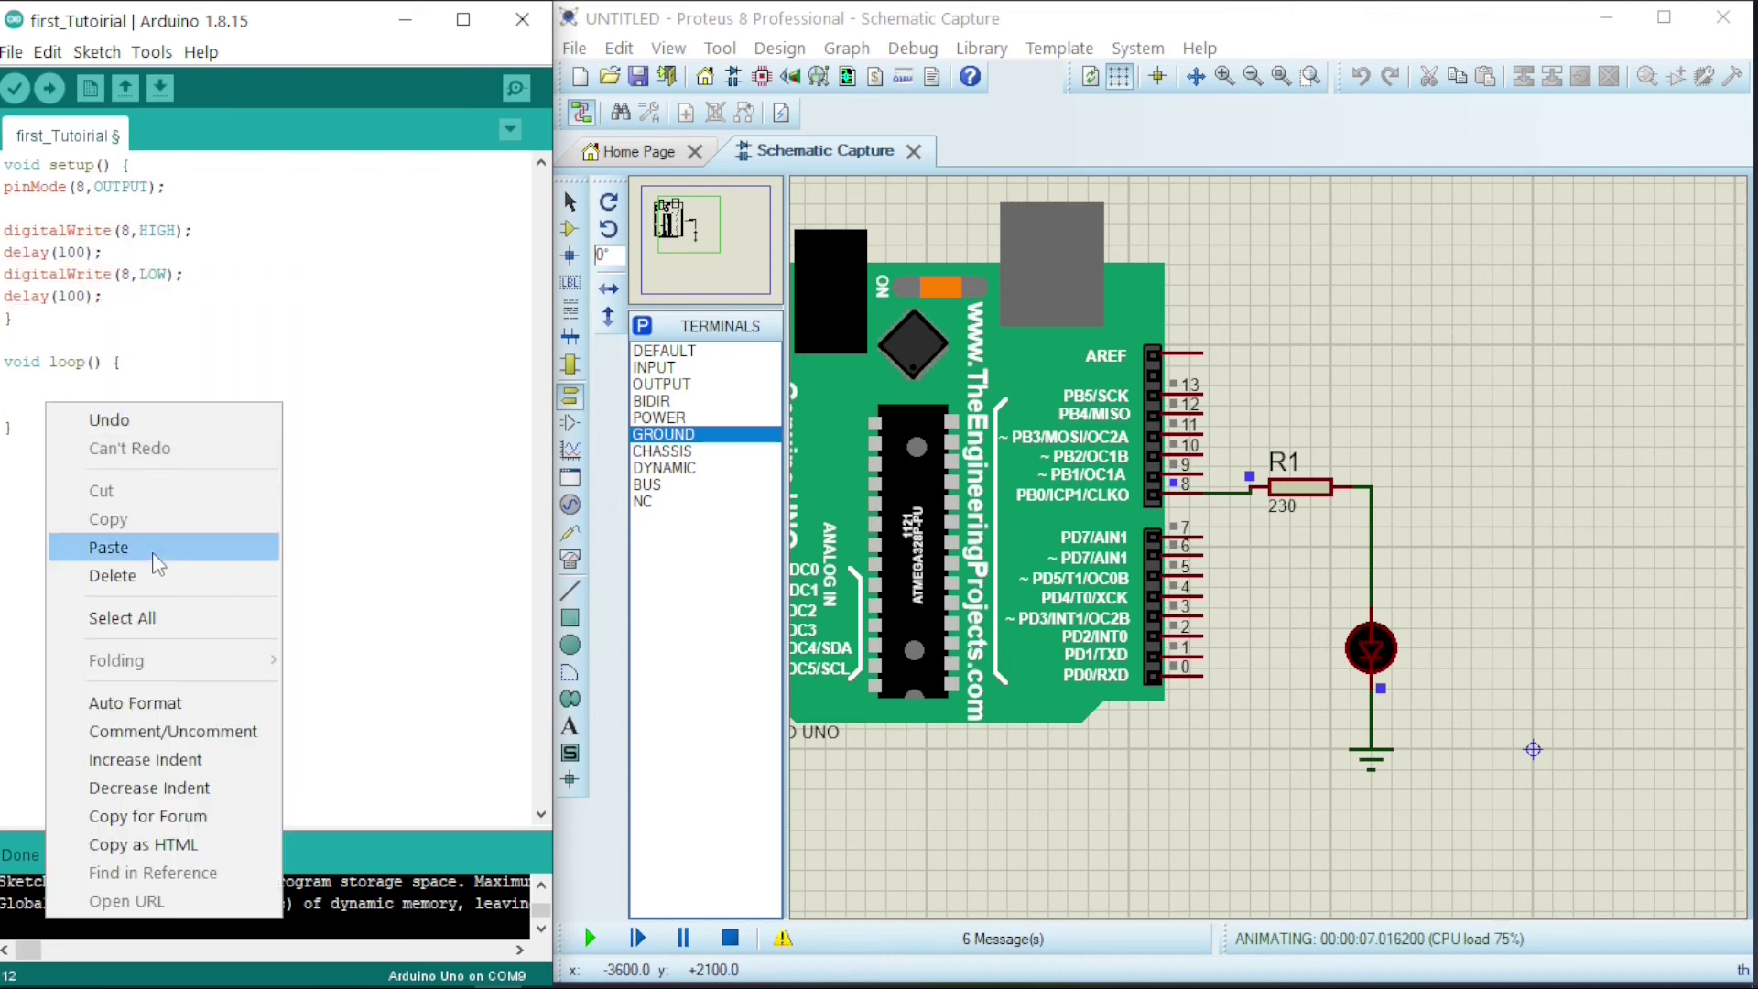
click(152, 547)
Step: Delete the blink lines from setup, remove the stray closing brace, and recompile to 922 bytes
drag(117, 319, 25, 251)
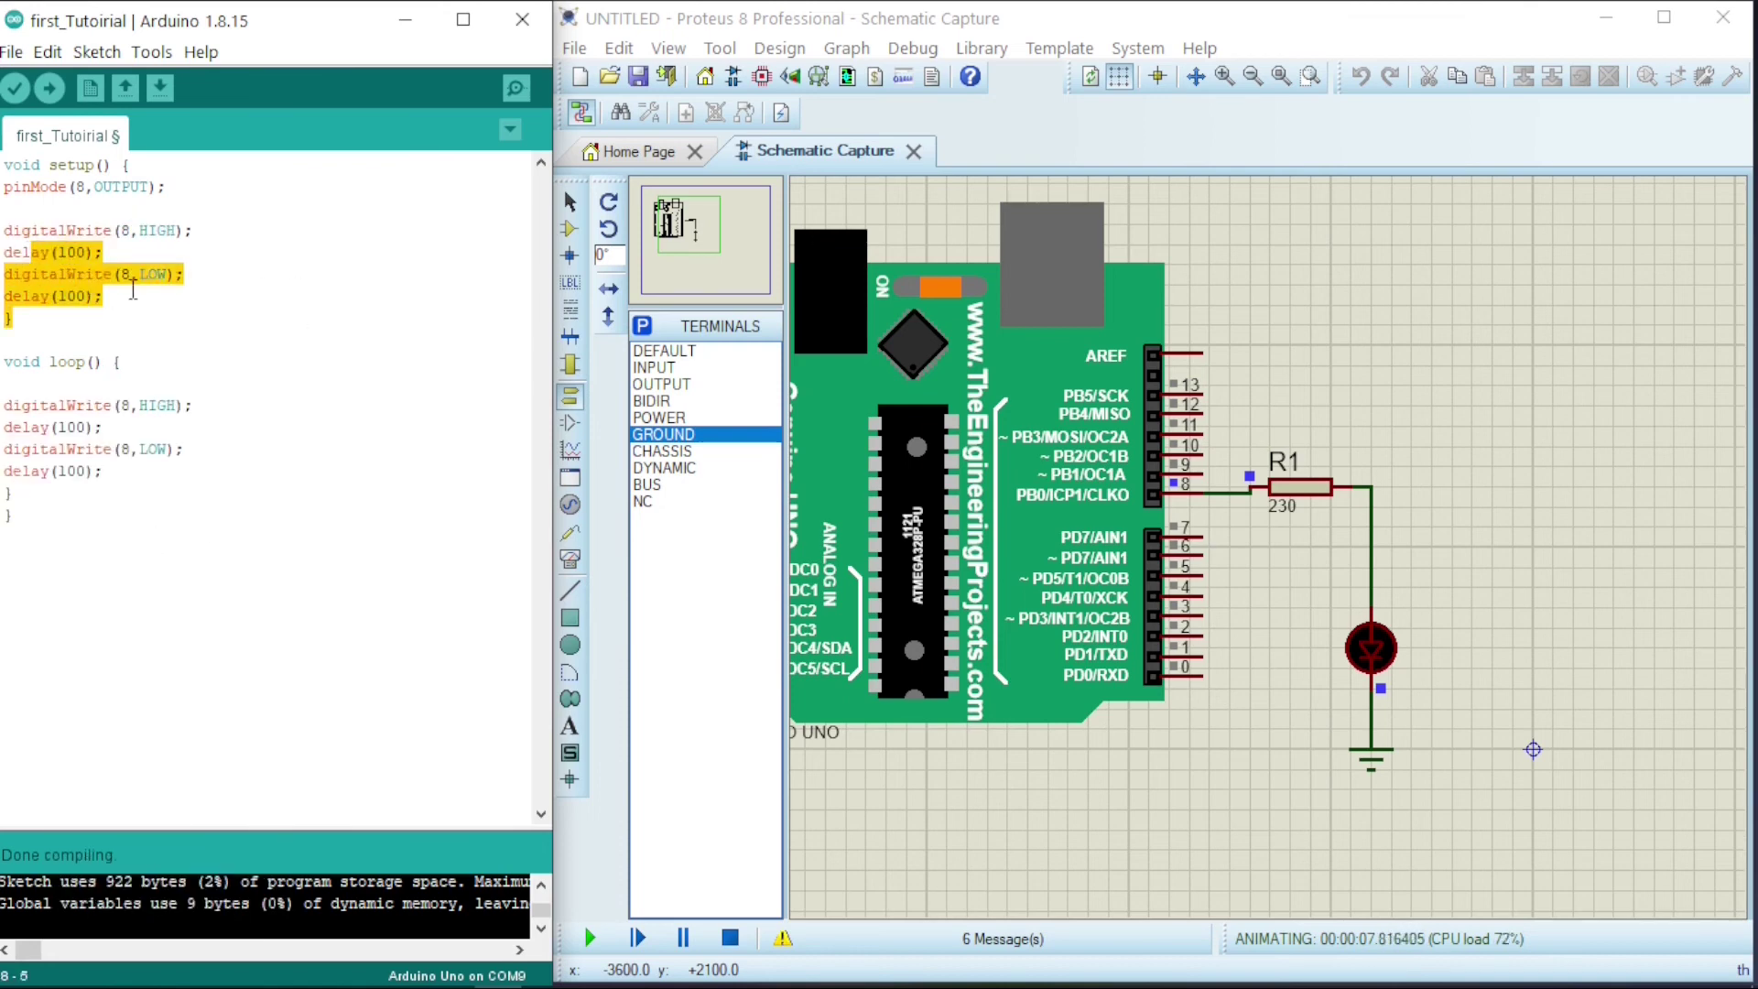
click(93, 295)
key(shift+Up)
key(shift+Up)
key(shift+Up)
key(shift+Up)
key(BackSpace)
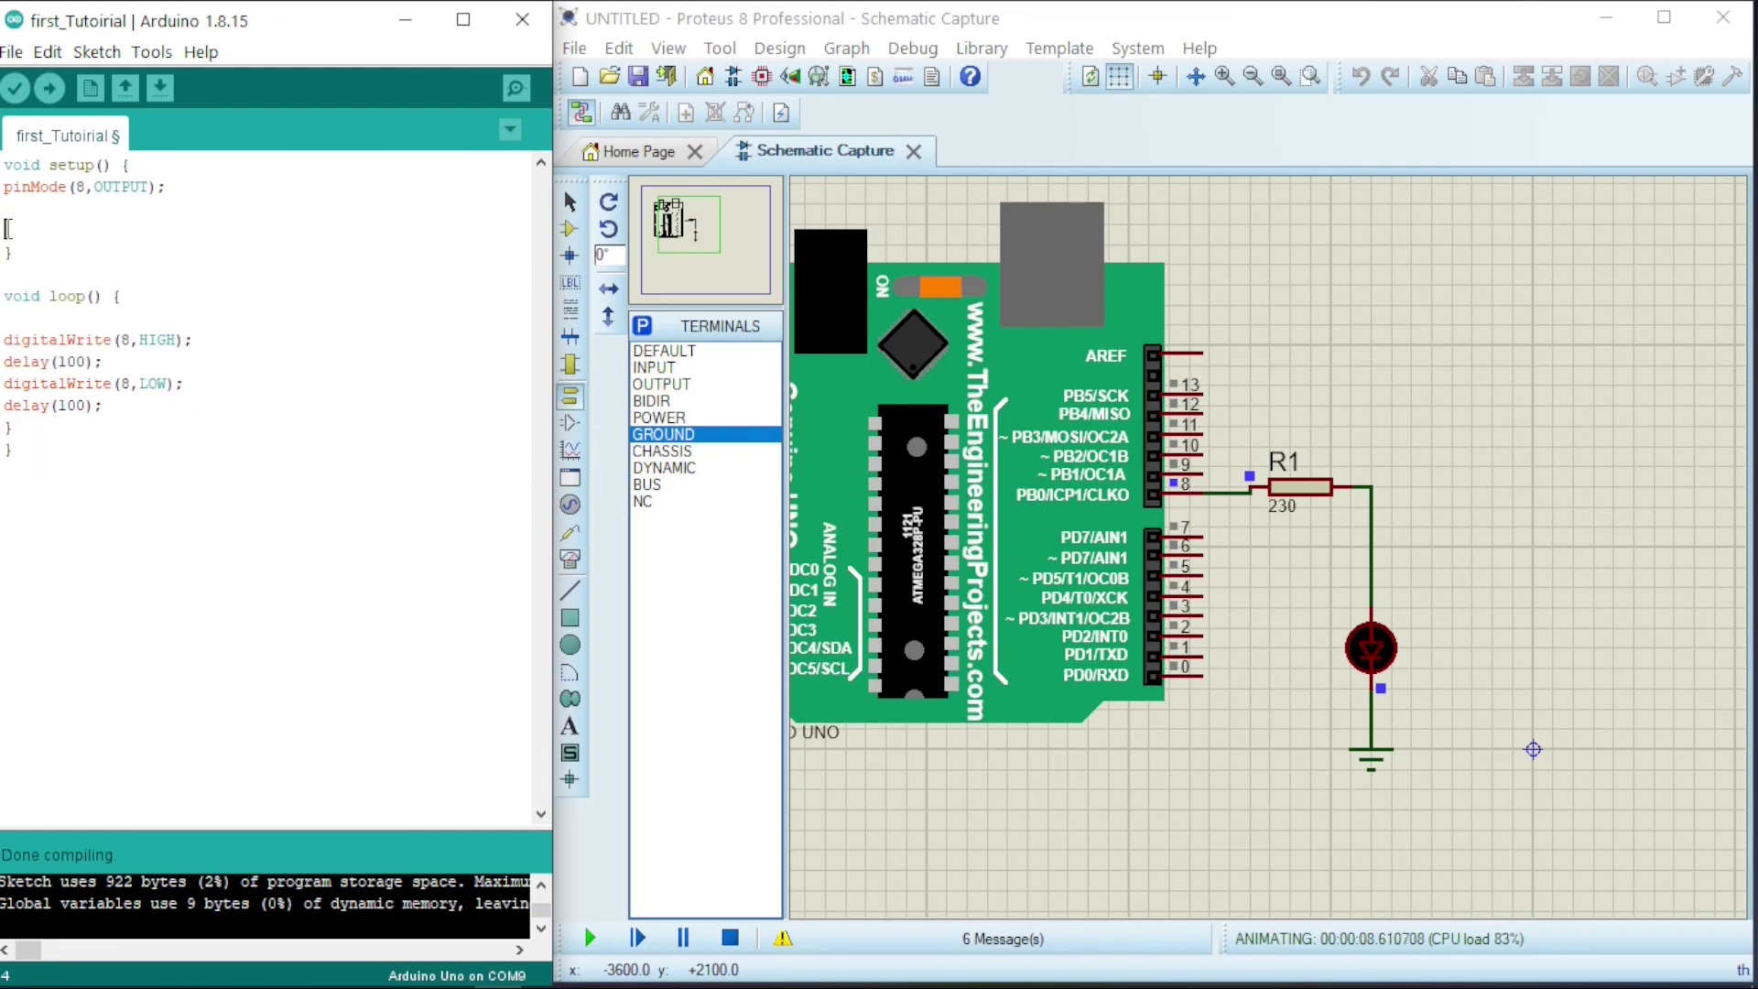
click(22, 97)
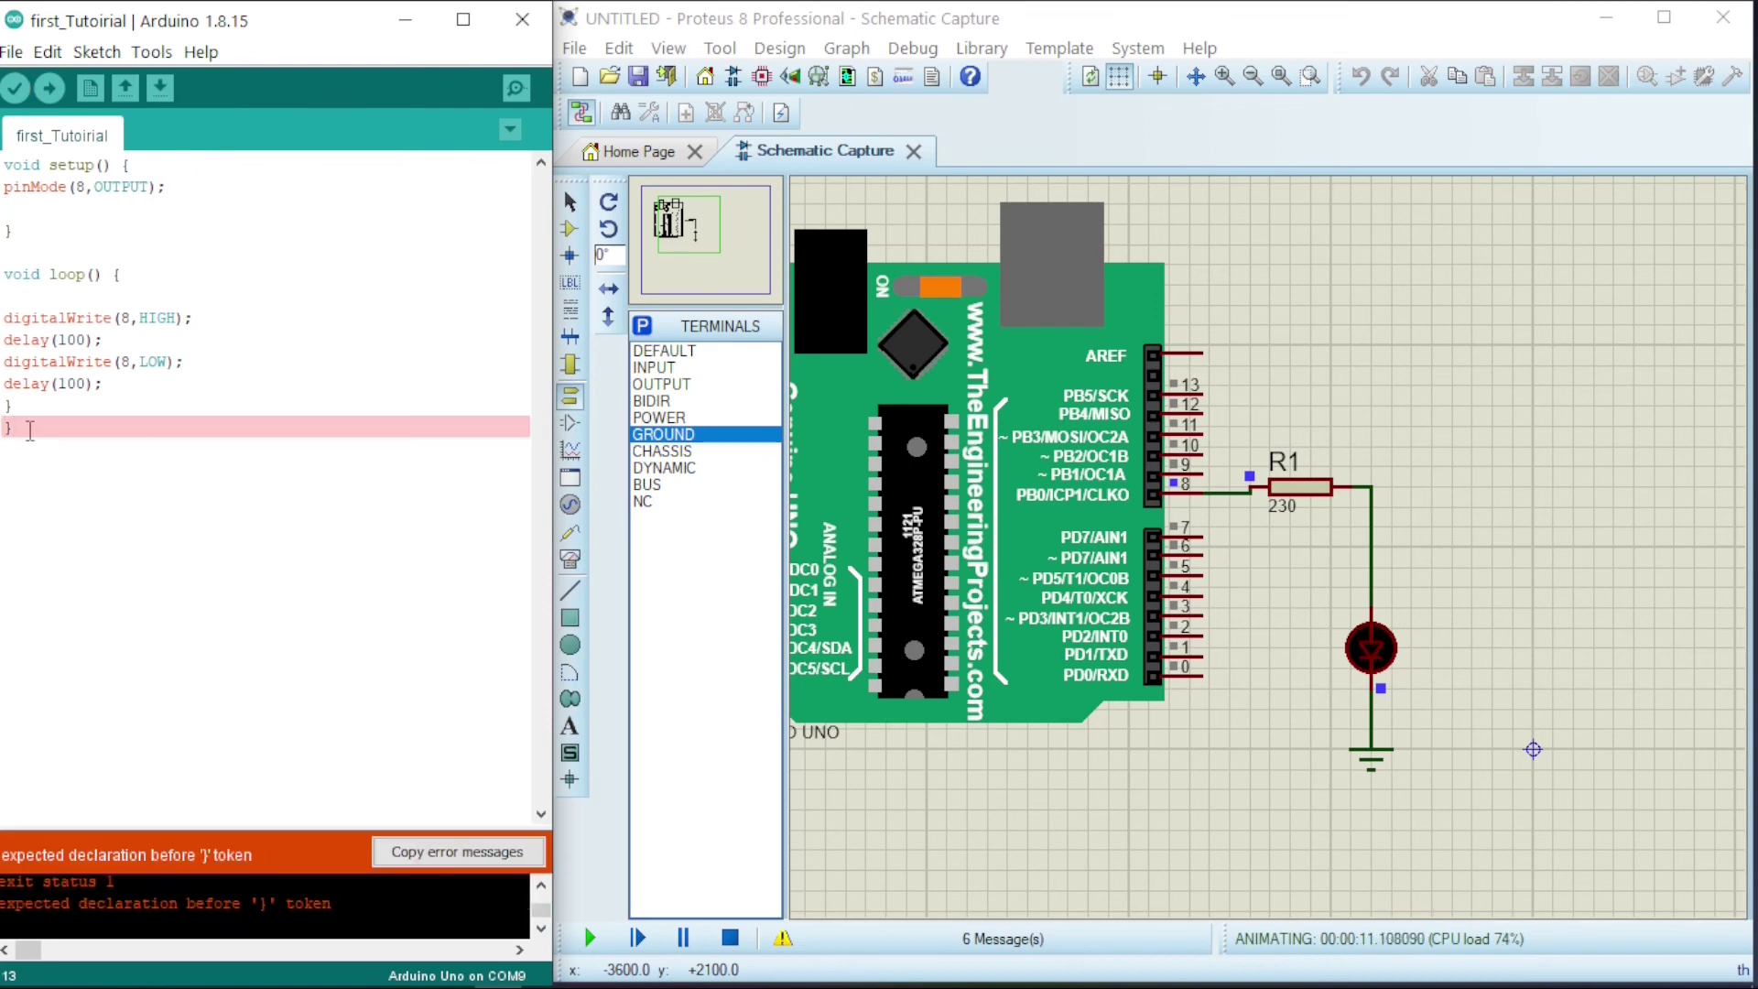
key(BackSpace)
key(BackSpace)
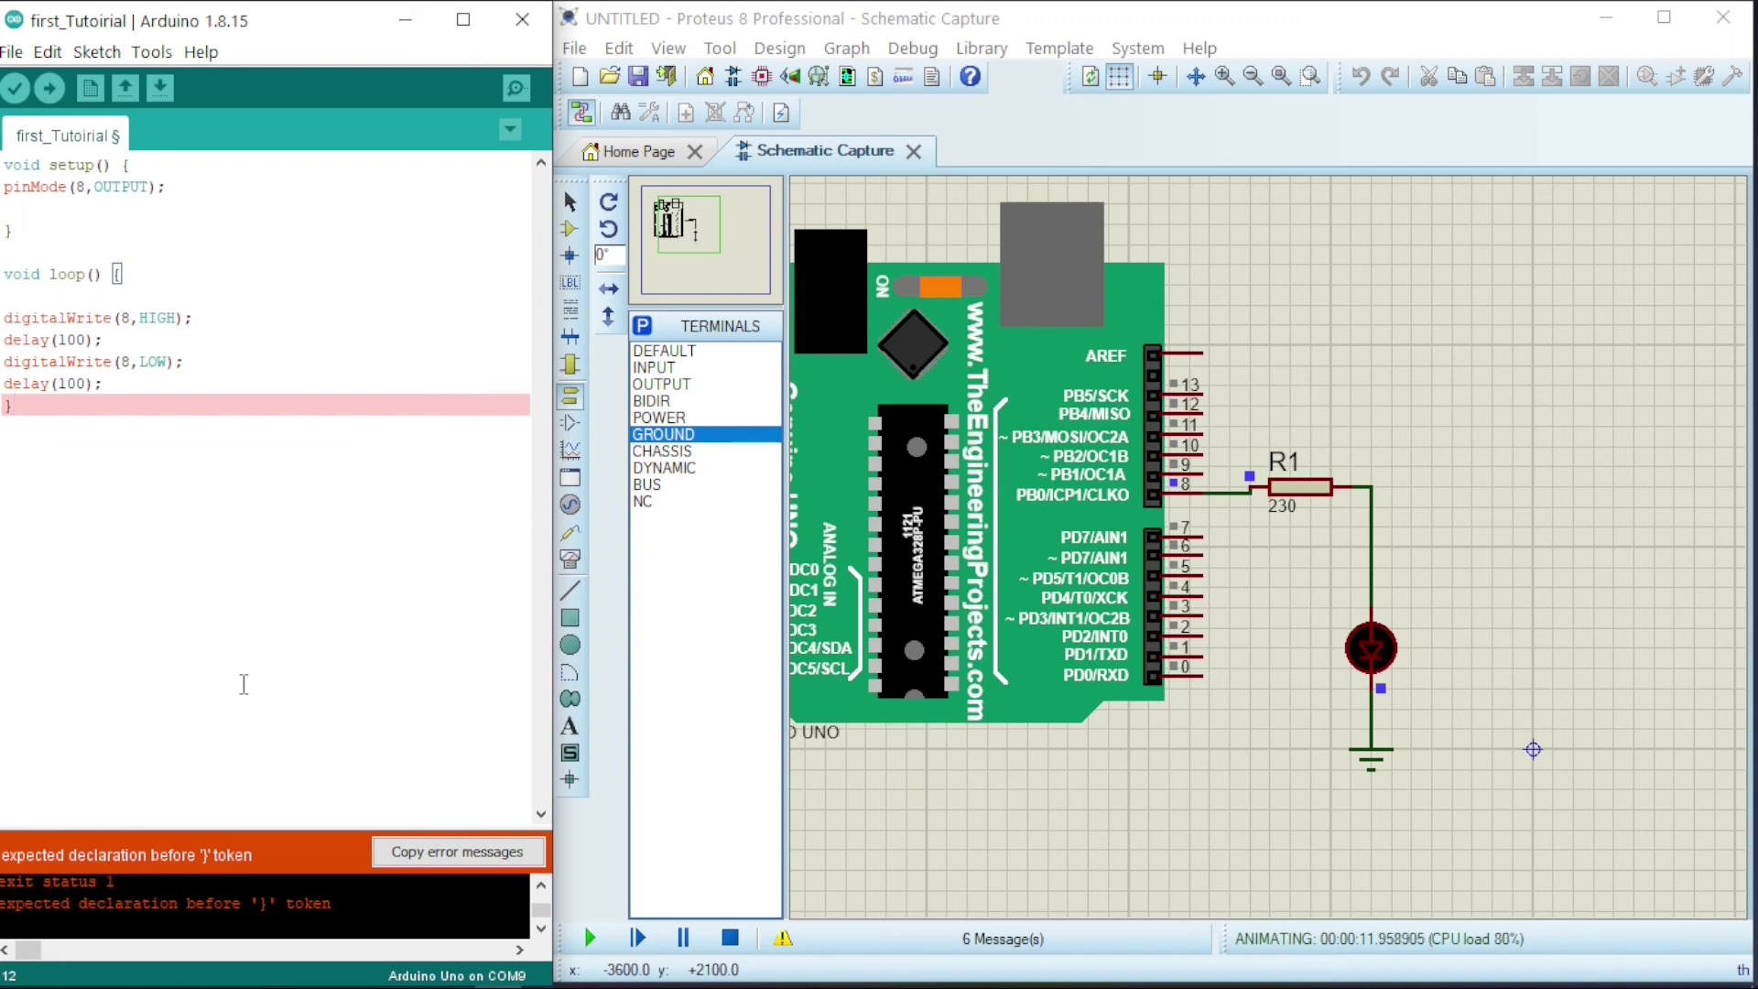
key(ctrl+r)
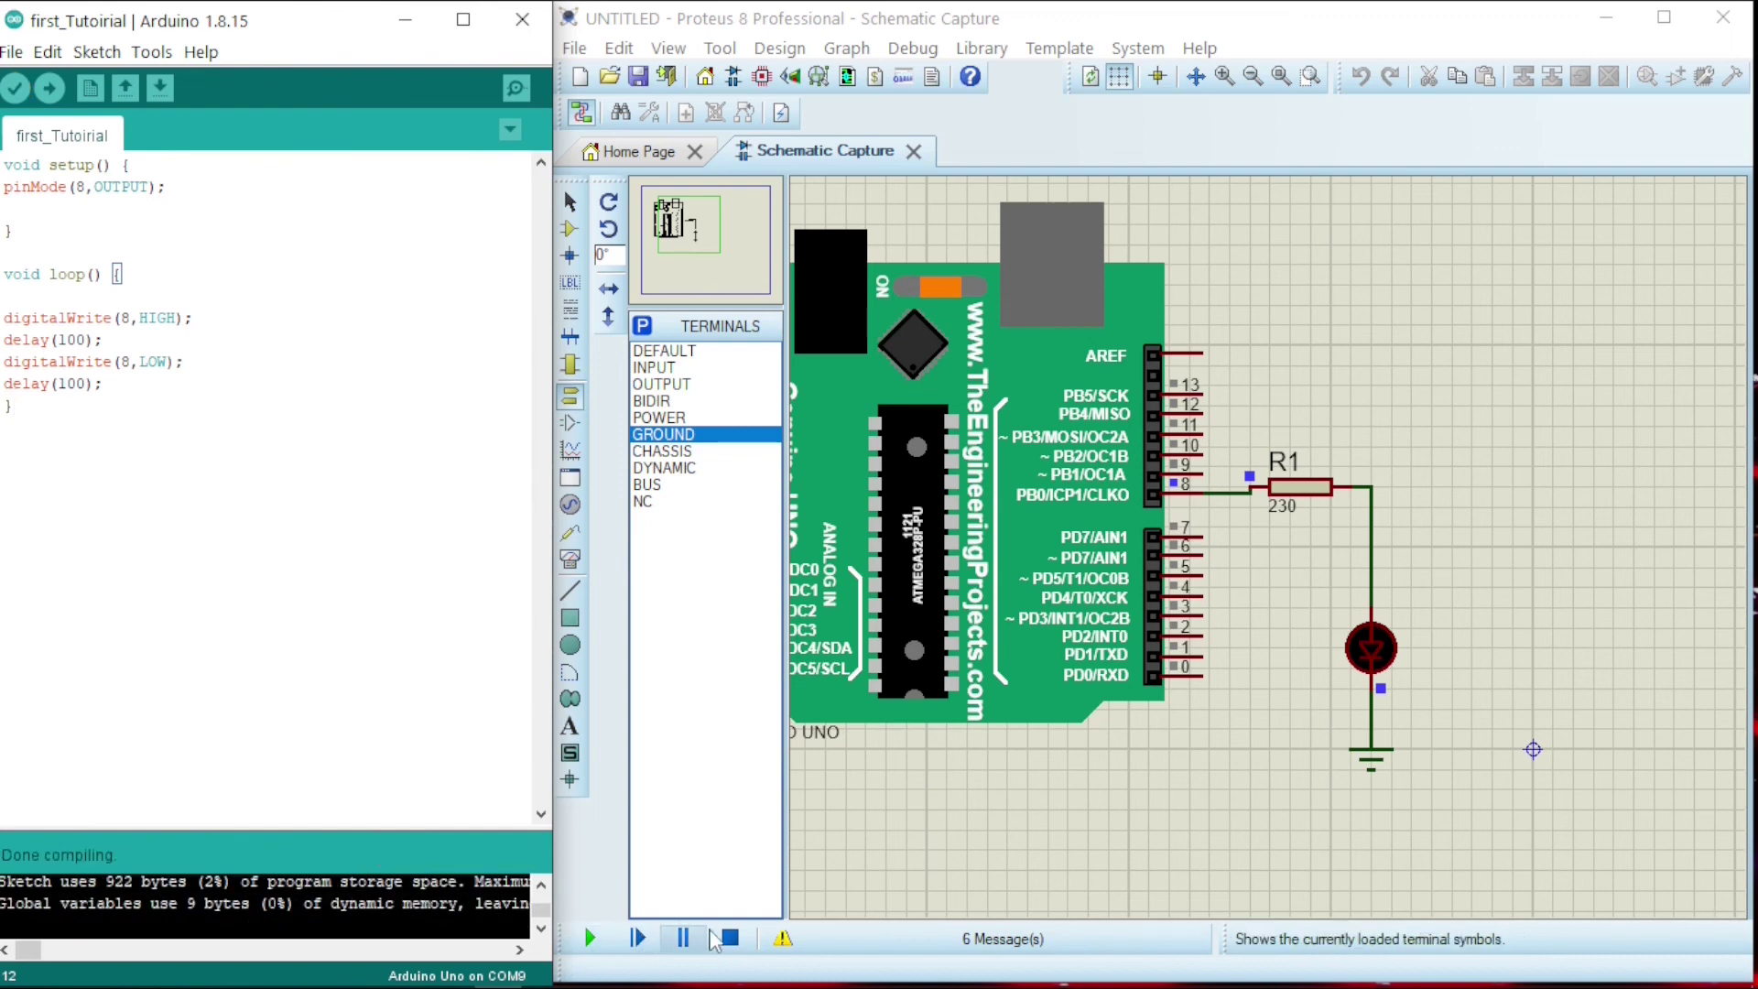
Step: Stop the old run and start a fresh simulation with the looping blink code
click(746, 943)
click(590, 938)
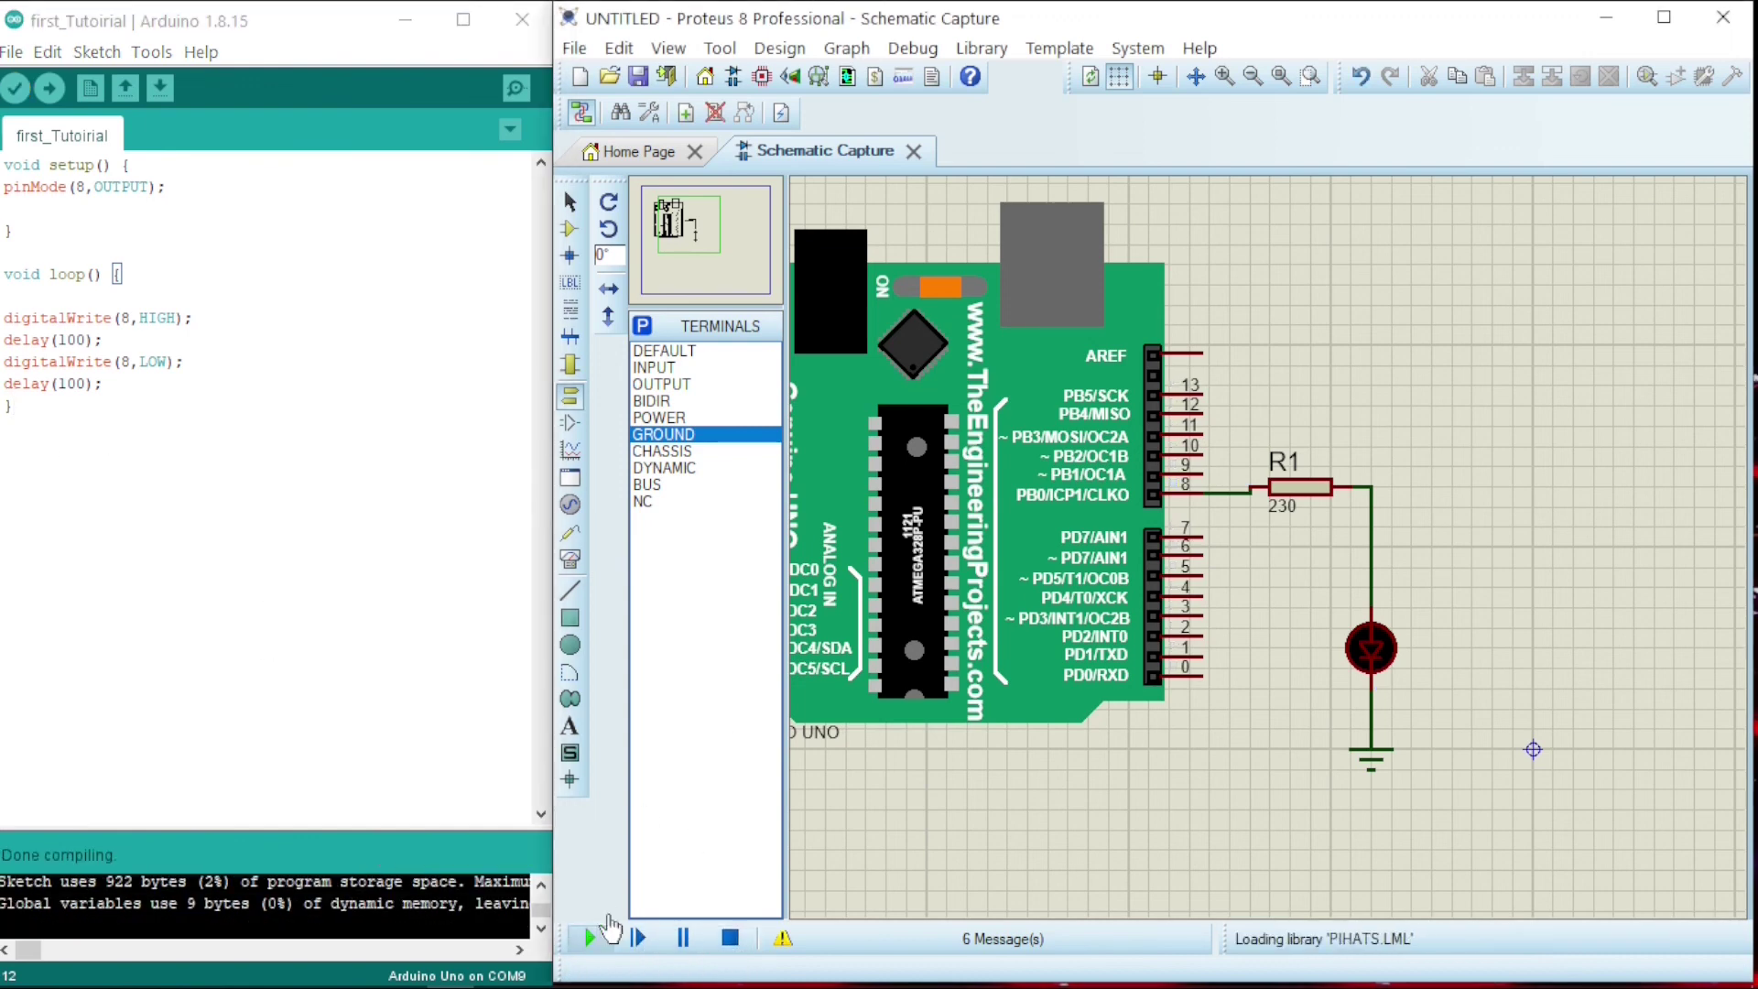